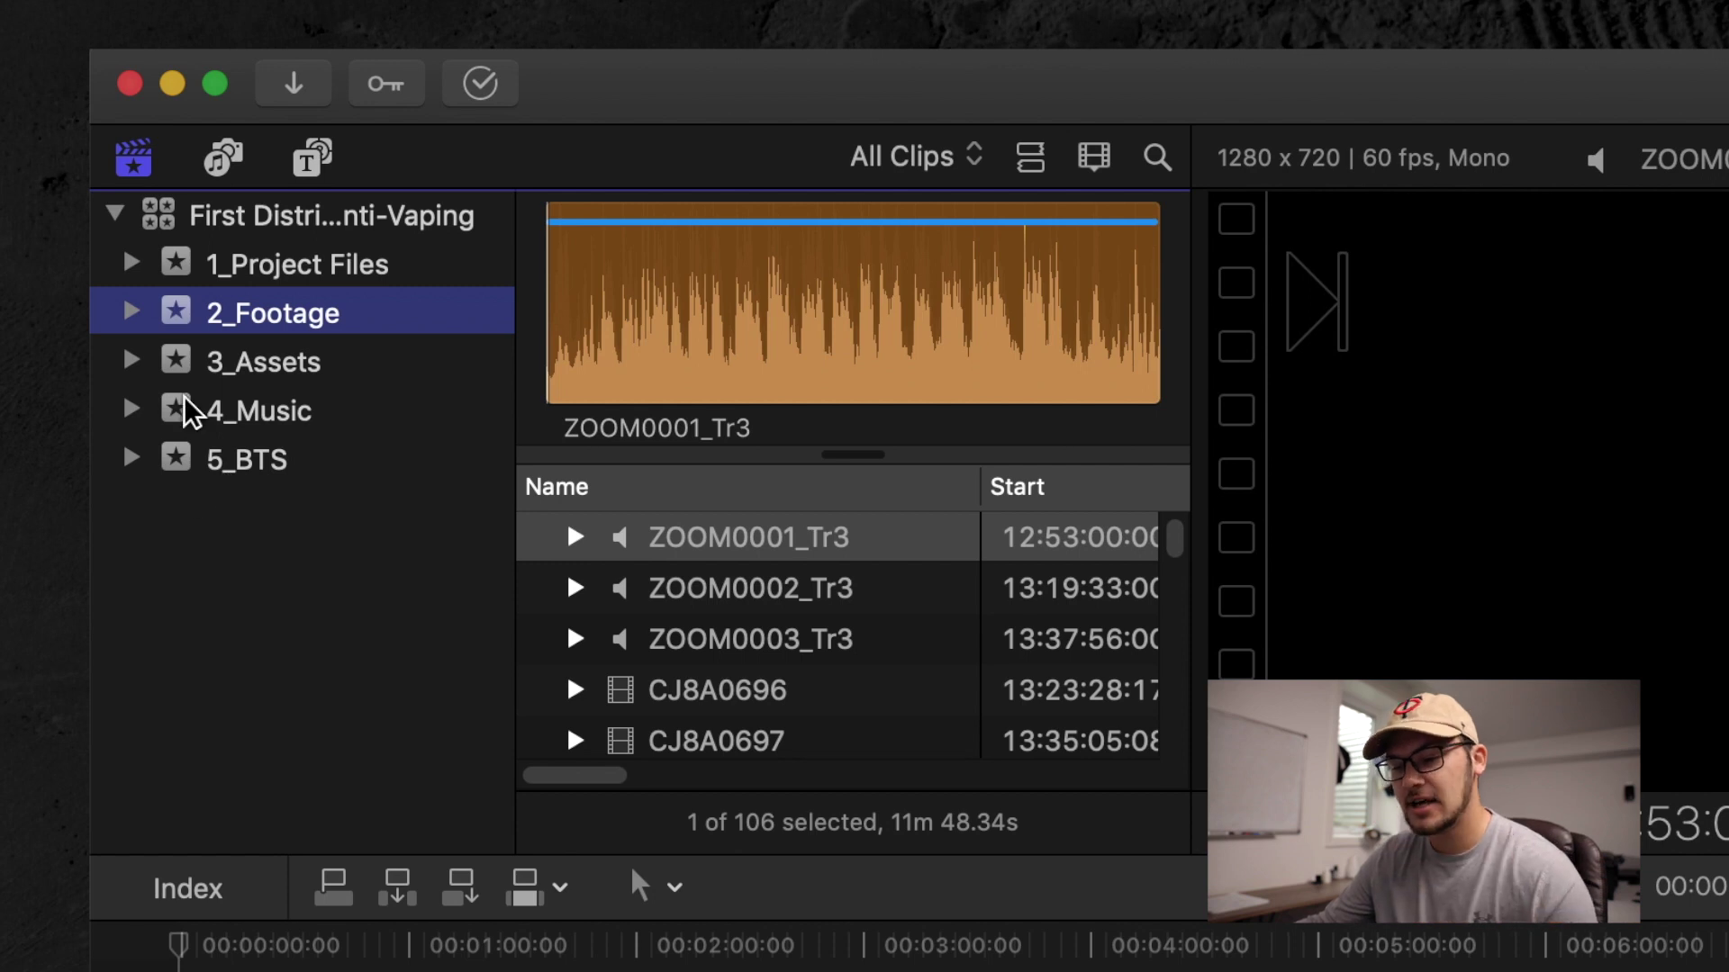
# Expand the 2_Footage event and look through the keyword collections of all five interviewees
pyautogui.press('Right')
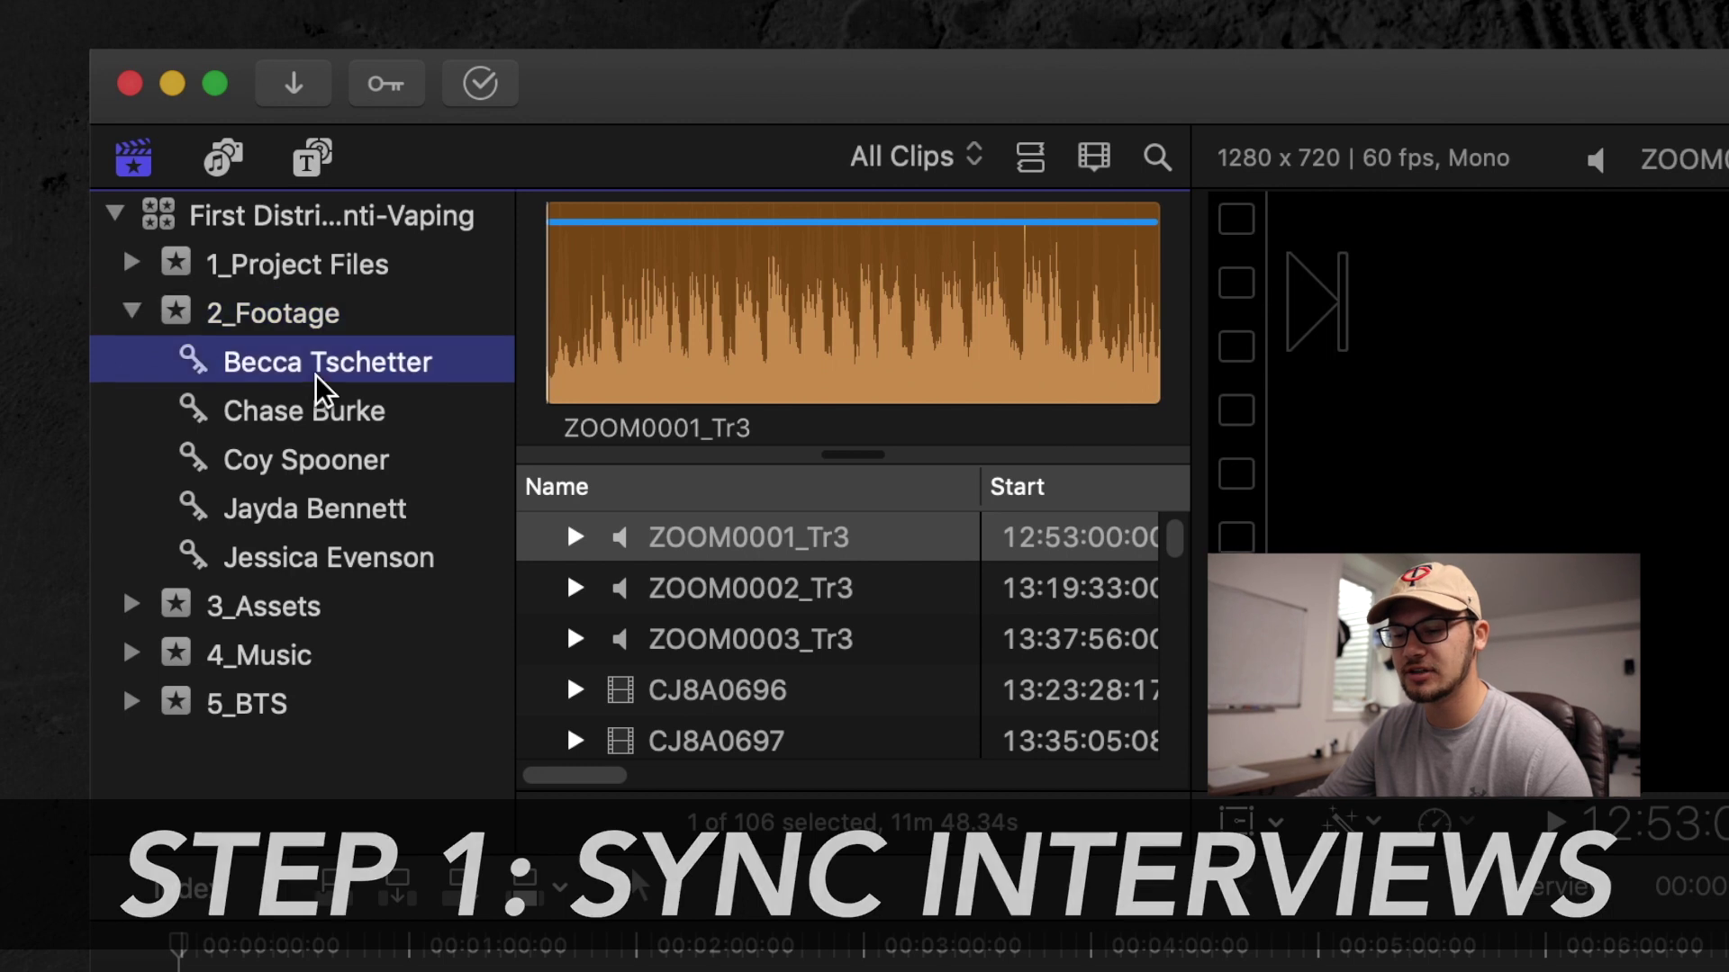
pyautogui.click(316, 416)
pyautogui.click(326, 470)
pyautogui.click(339, 513)
pyautogui.click(374, 559)
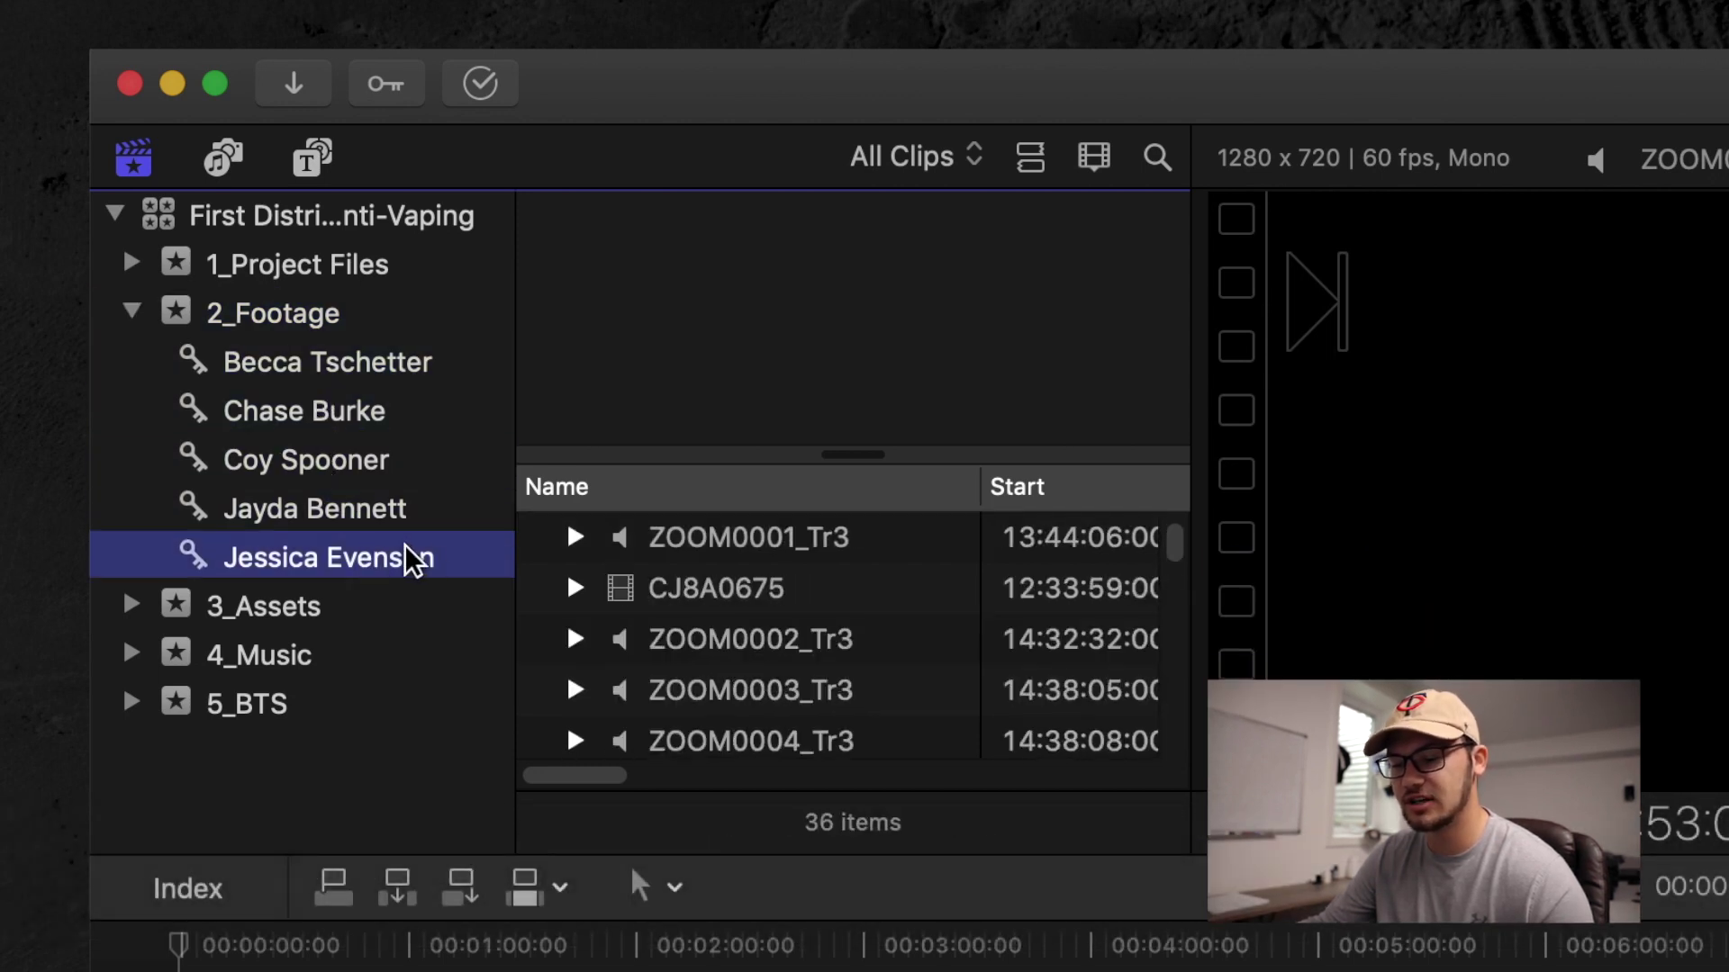
pyautogui.press('Up')
pyautogui.press('Up')
pyautogui.press('Up')
pyautogui.press('Up')
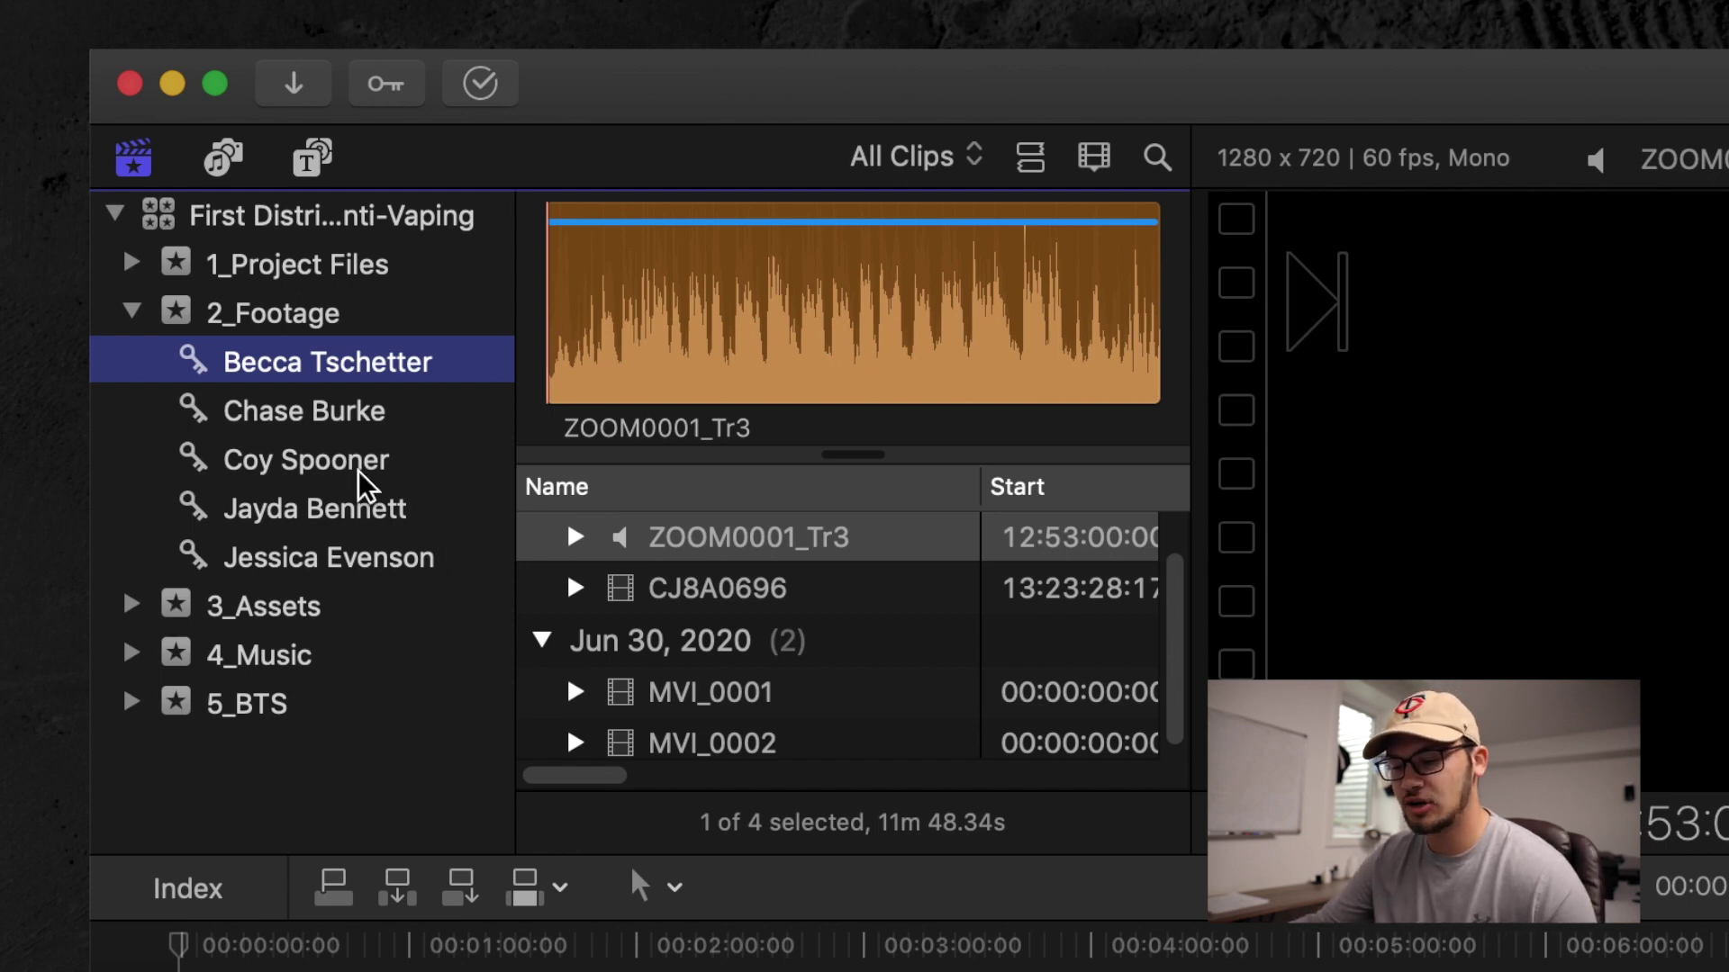
# Preview the audio recording ZOOM0001_Tr3 and the camera clips CJ8A0696, MVI_0001 and MVI_0002 in the first interviewee's collection
pyautogui.click(696, 543)
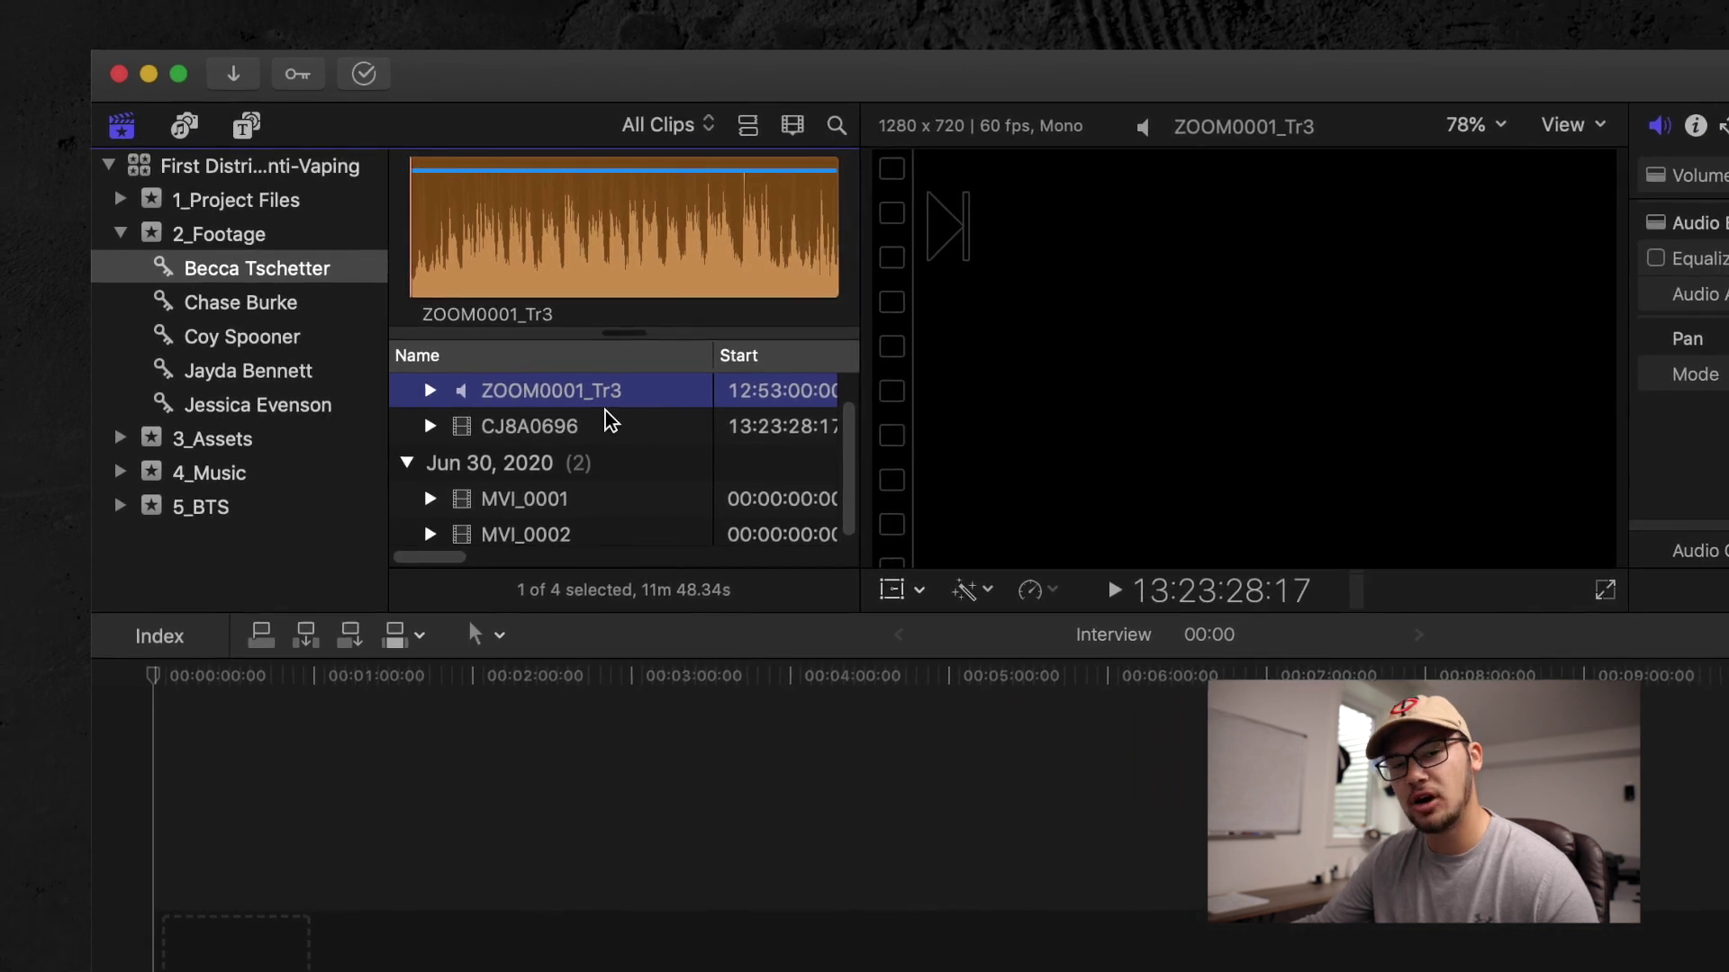
pyautogui.click(569, 427)
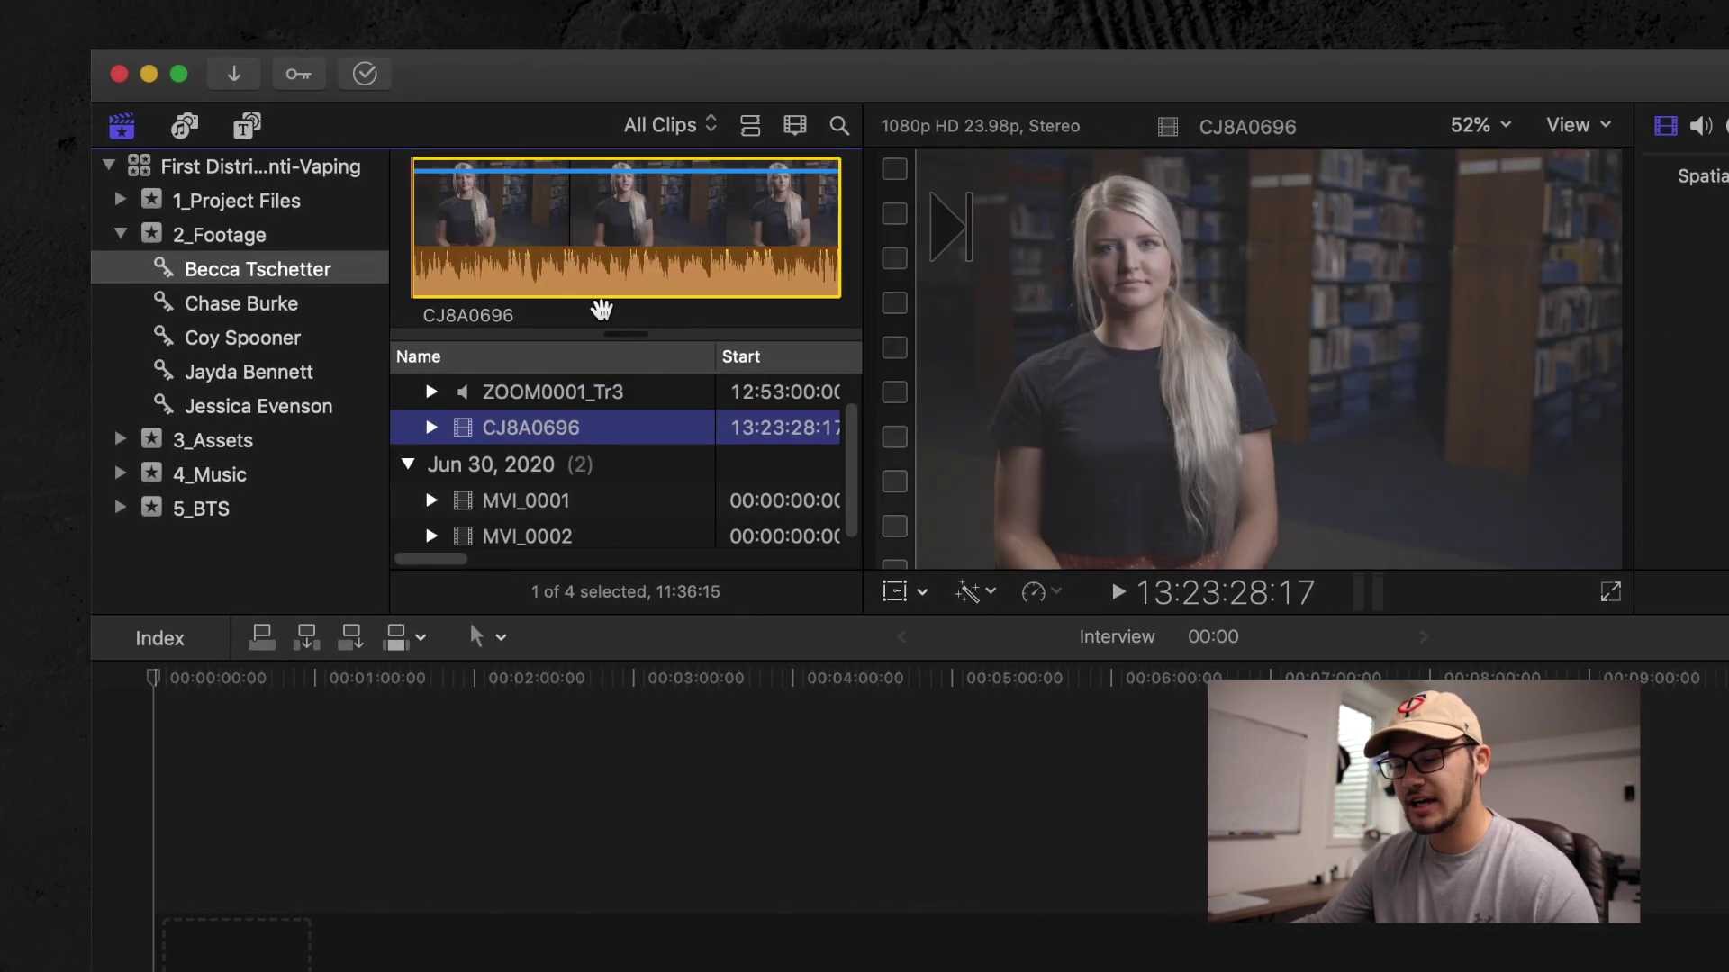
pyautogui.click(576, 502)
pyautogui.click(598, 529)
pyautogui.click(590, 509)
pyautogui.click(596, 535)
pyautogui.click(591, 502)
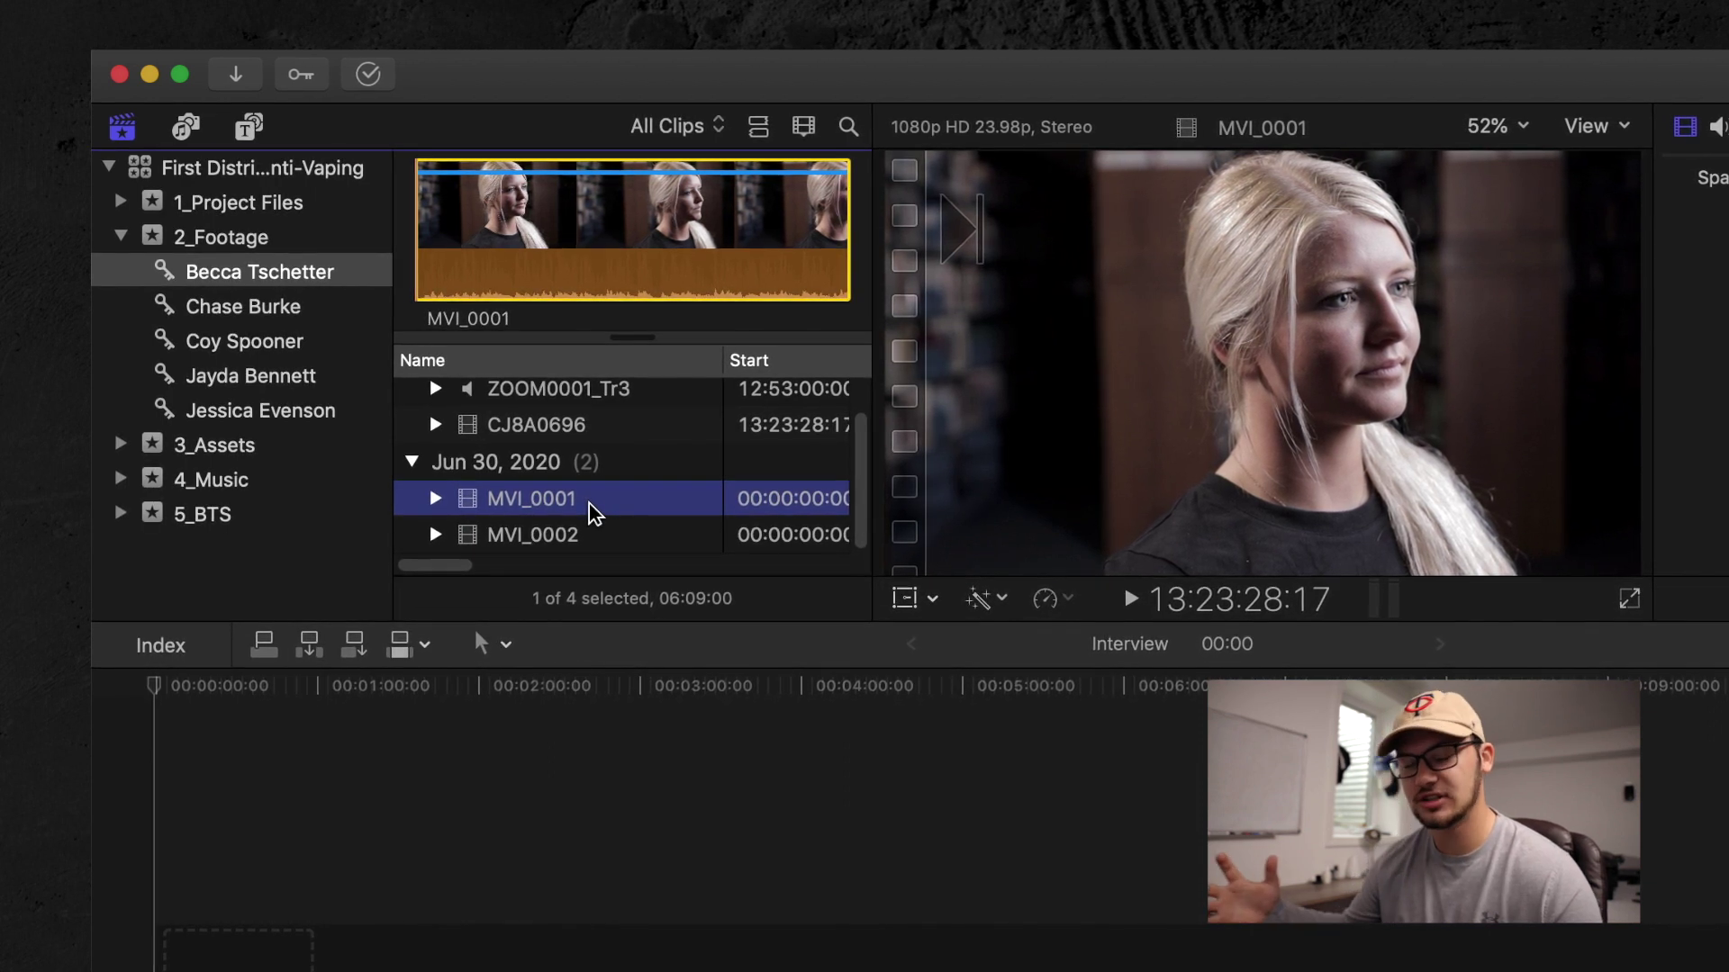
pyautogui.scroll(2, 640, 470)
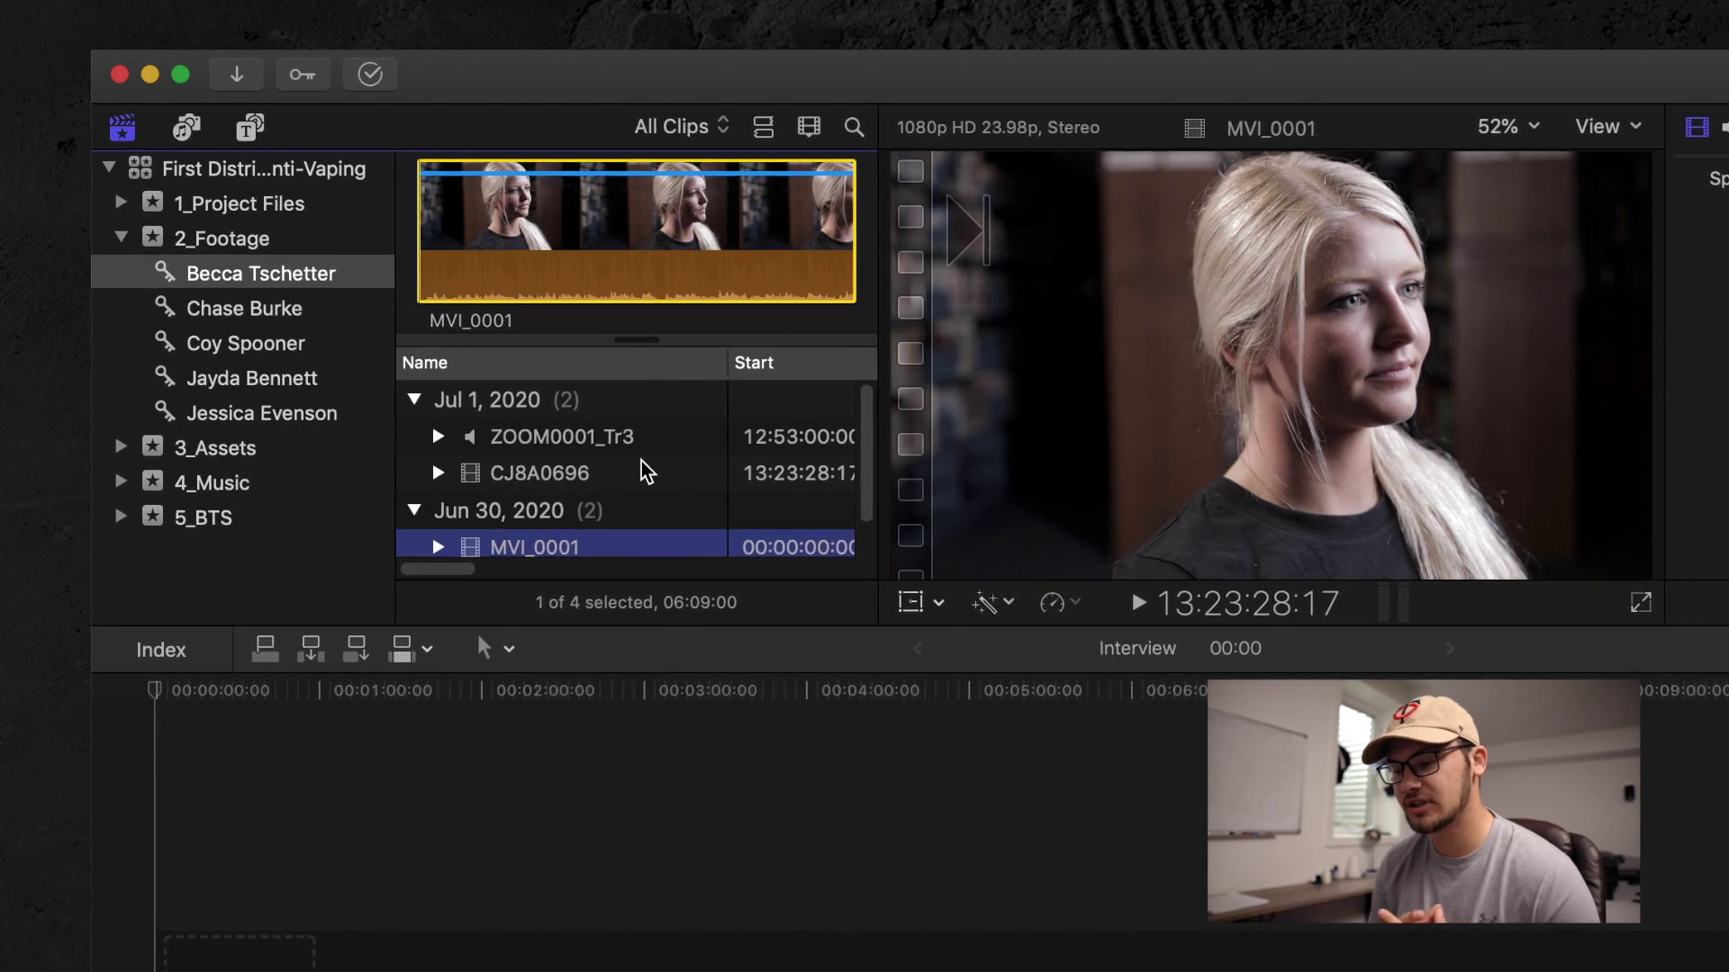
# Start a new multicam clip from the four clips ZOOM0001_Tr3, CJ8A0696, MVI_0001 and MVI_0002
pyautogui.click(638, 450)
pyautogui.scroll(-1, 637, 531)
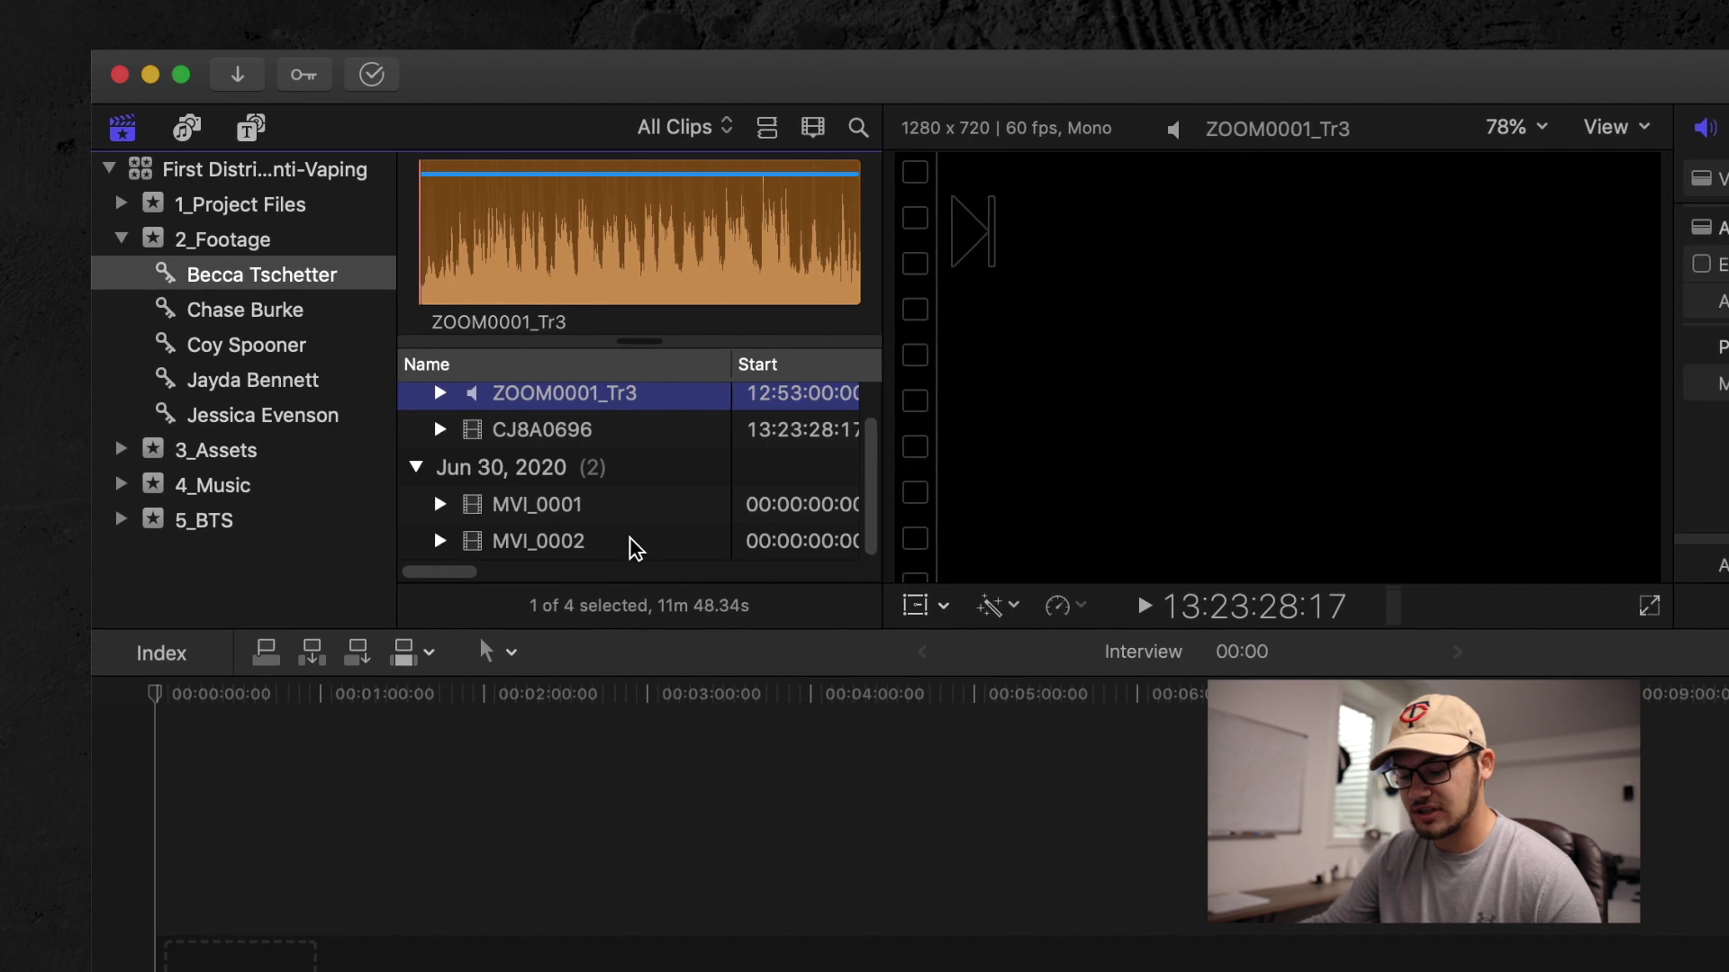
pyautogui.keyDown('shift'); pyautogui.click(634, 546); pyautogui.keyUp('shift')
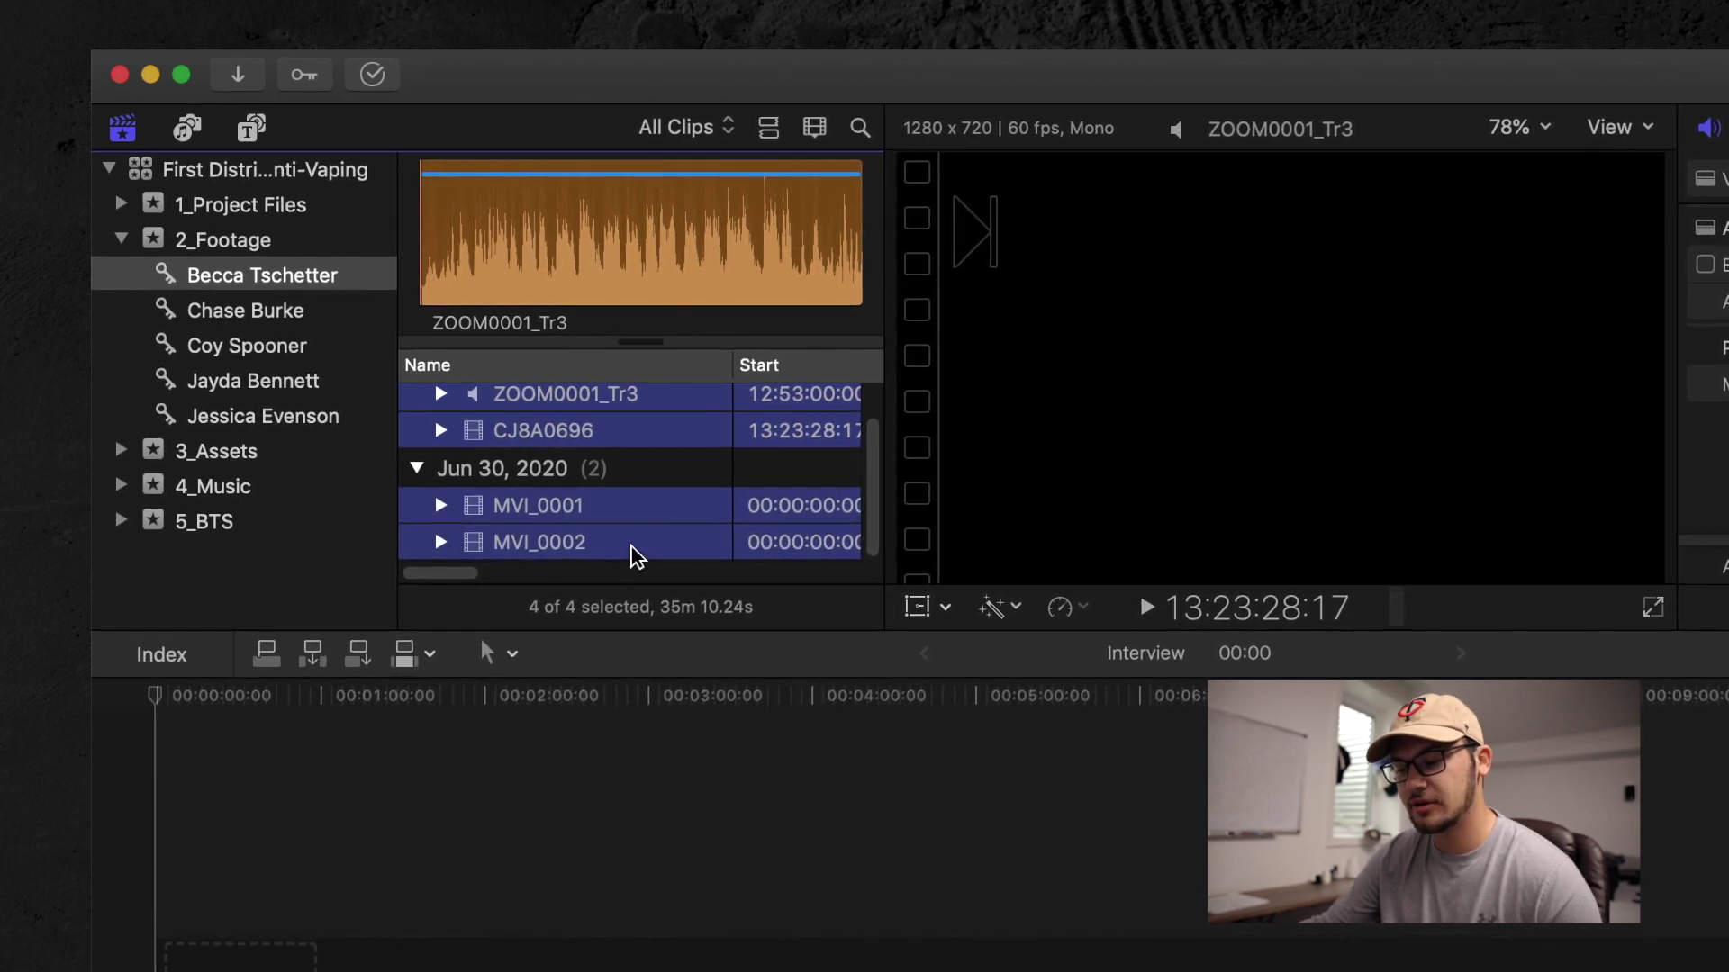
pyautogui.rightClick(637, 554)
pyautogui.click(756, 617)
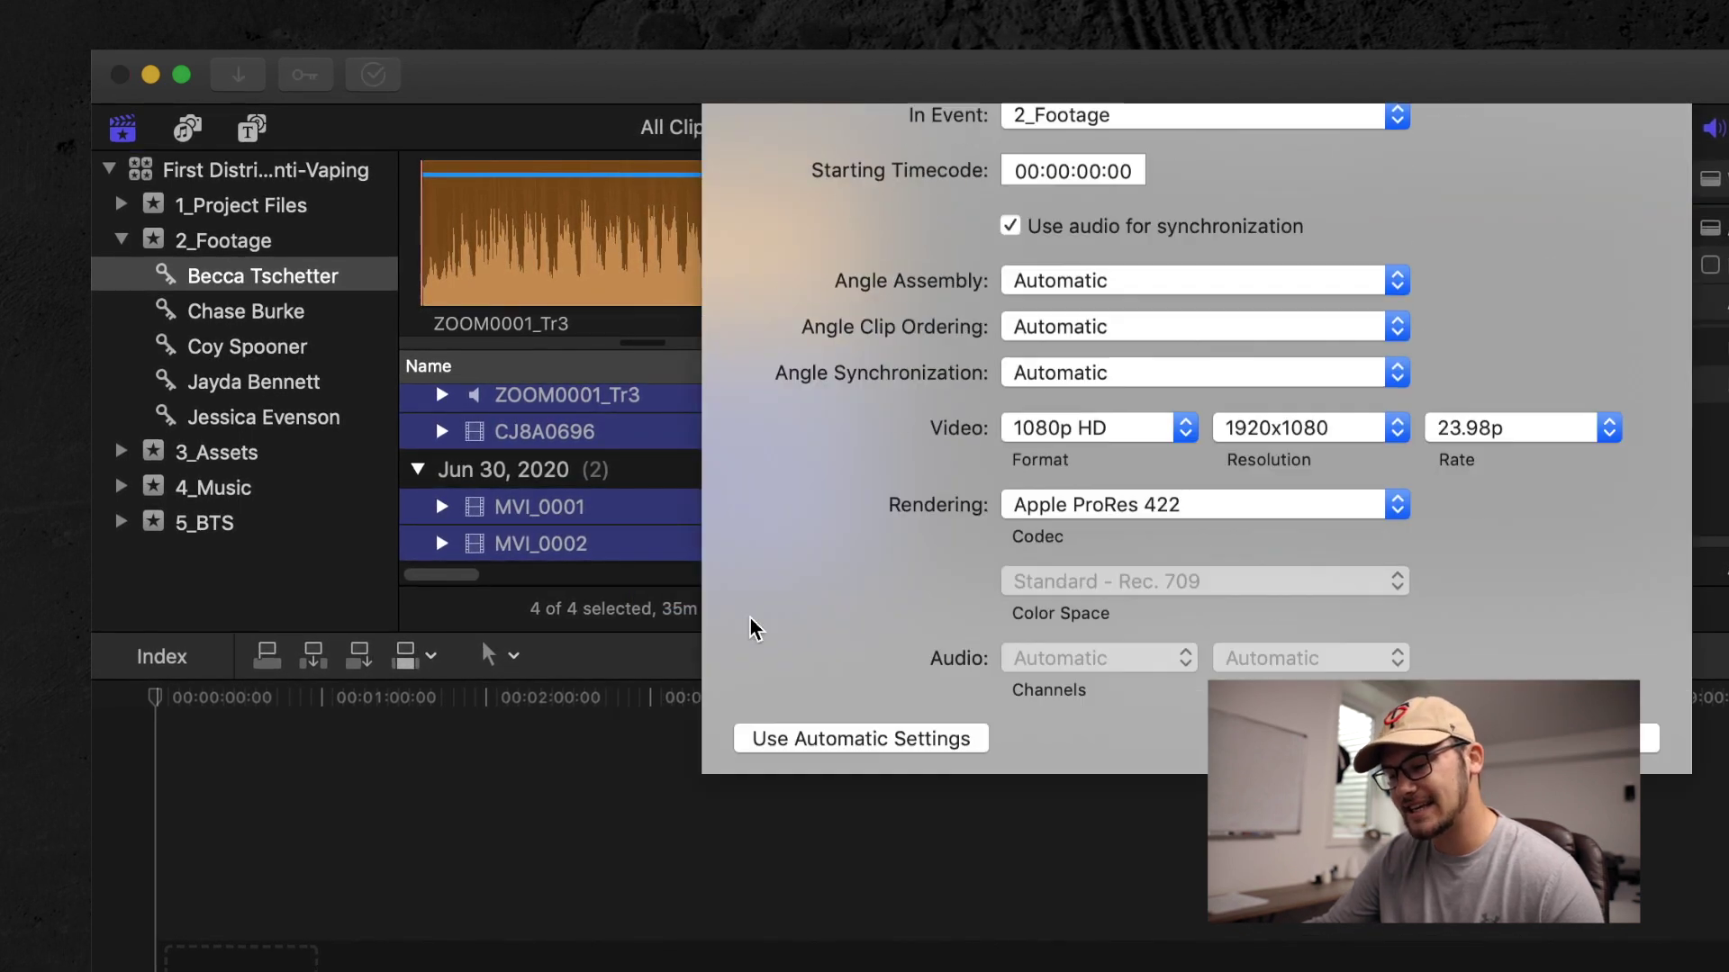
# Create the multicam clip in 2_Footage with audio synchronization, named with the interviewee's first name followed by "Multicam Interview"
pyautogui.write('Becca')
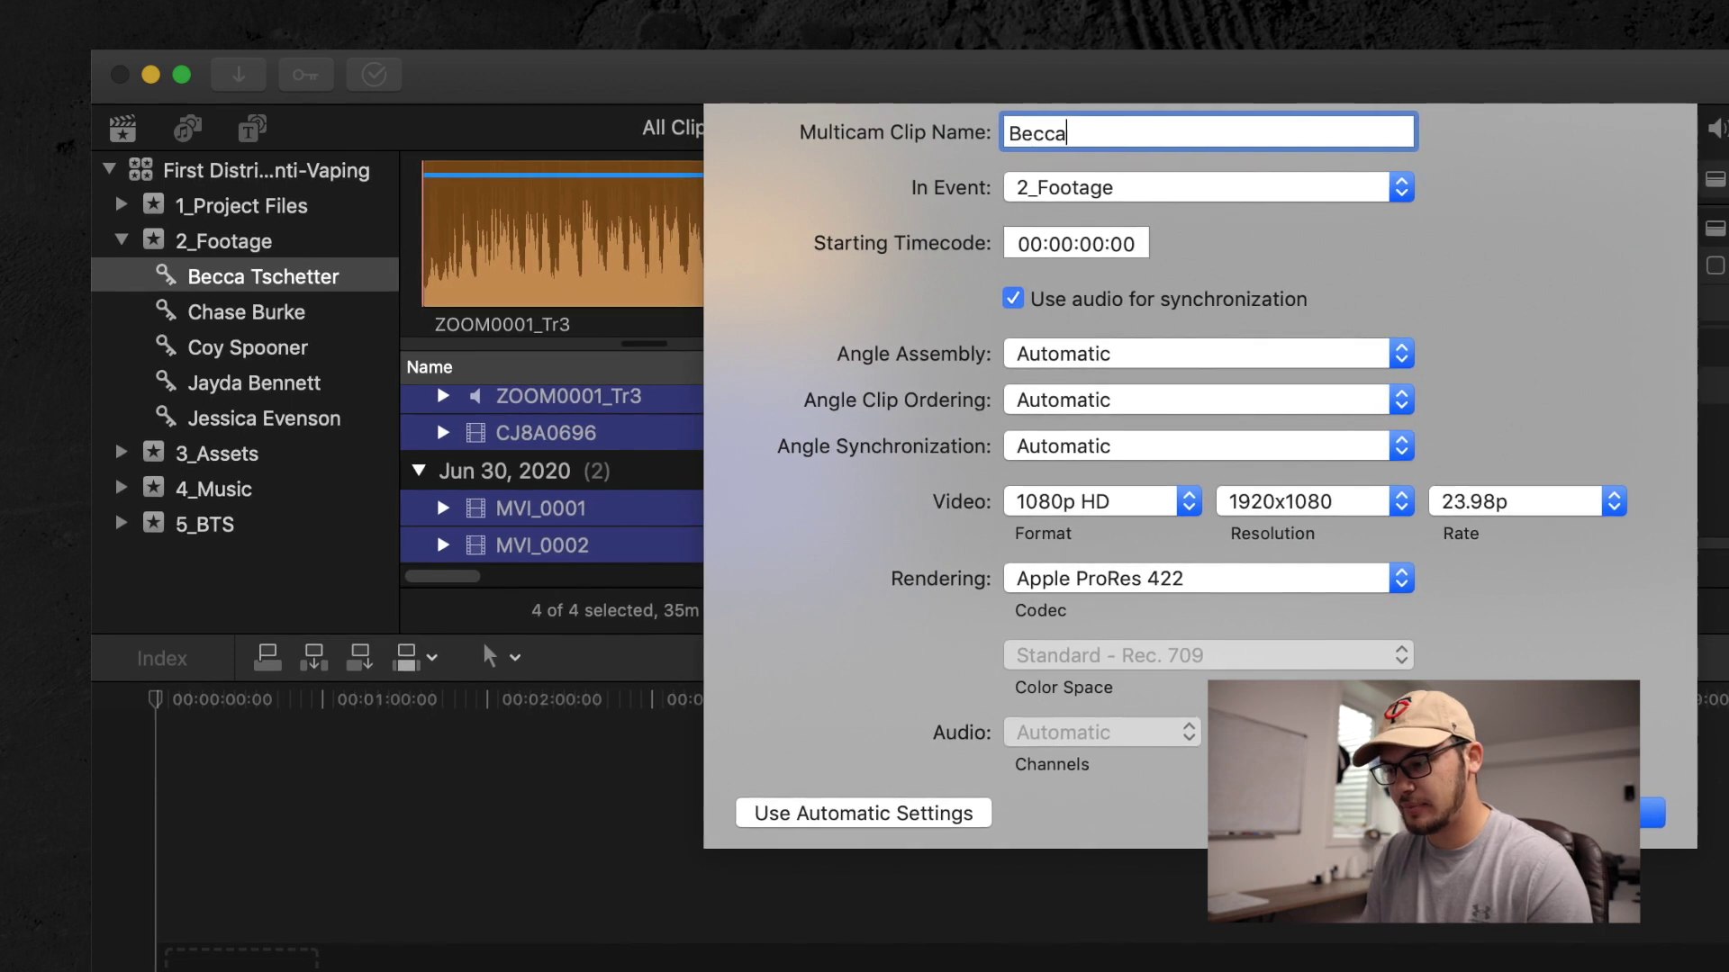
pyautogui.write(' Multicam ')
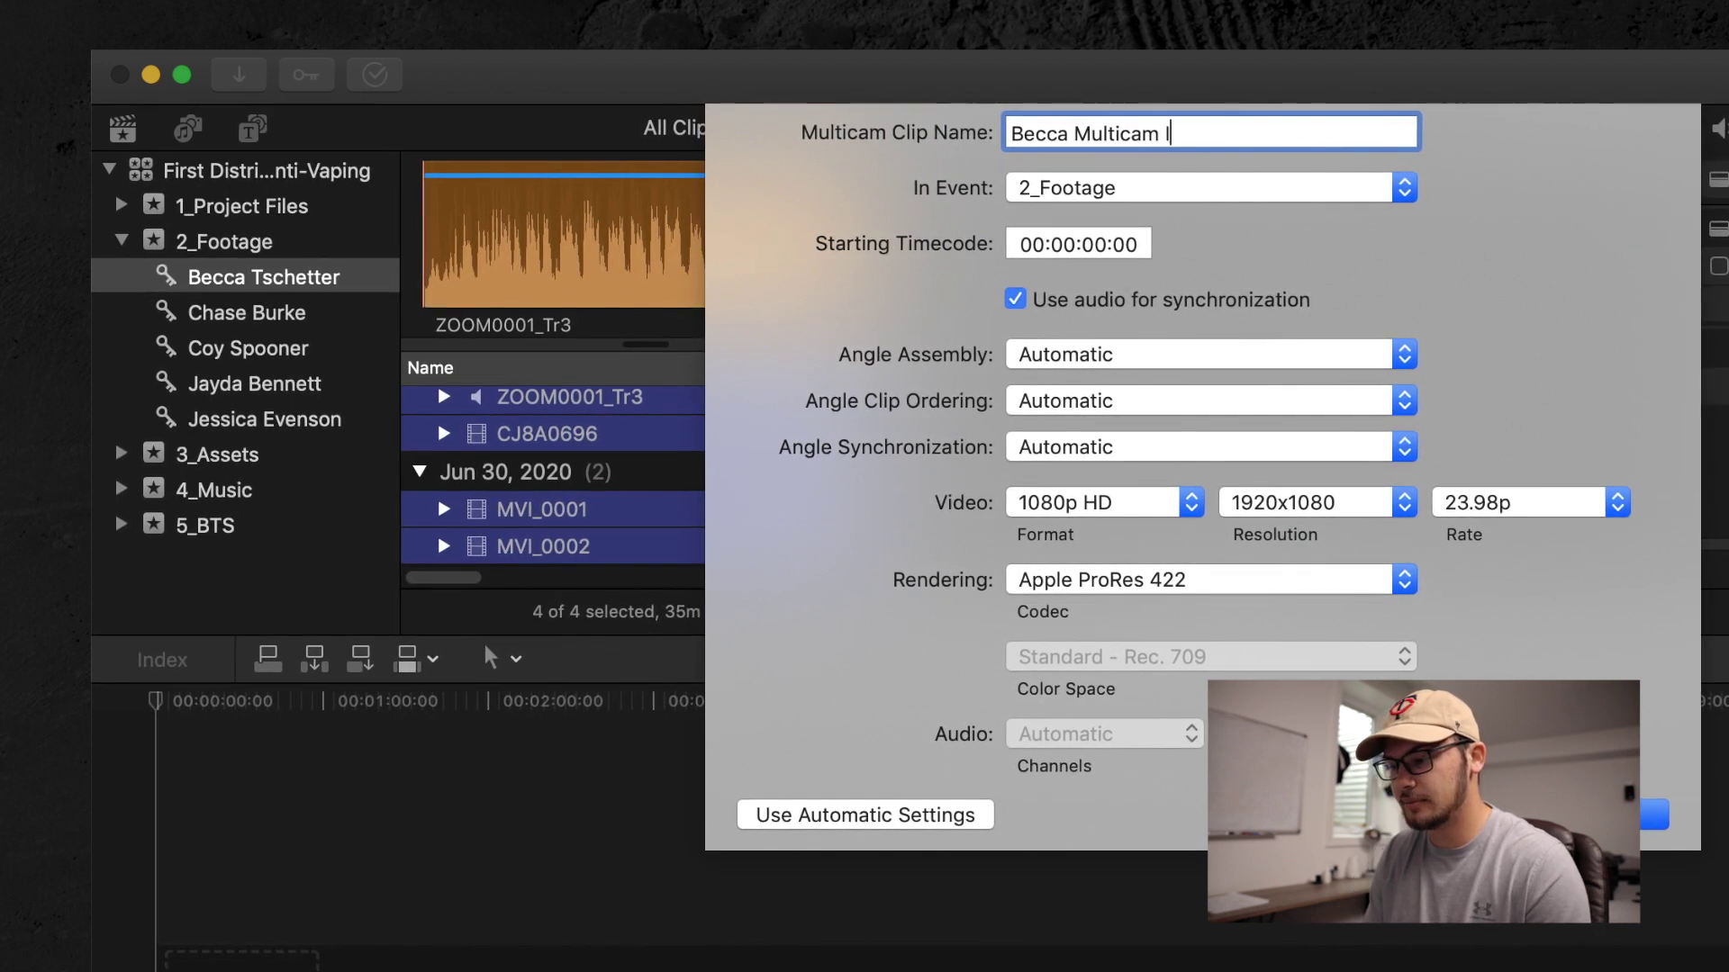
pyautogui.write('Interview')
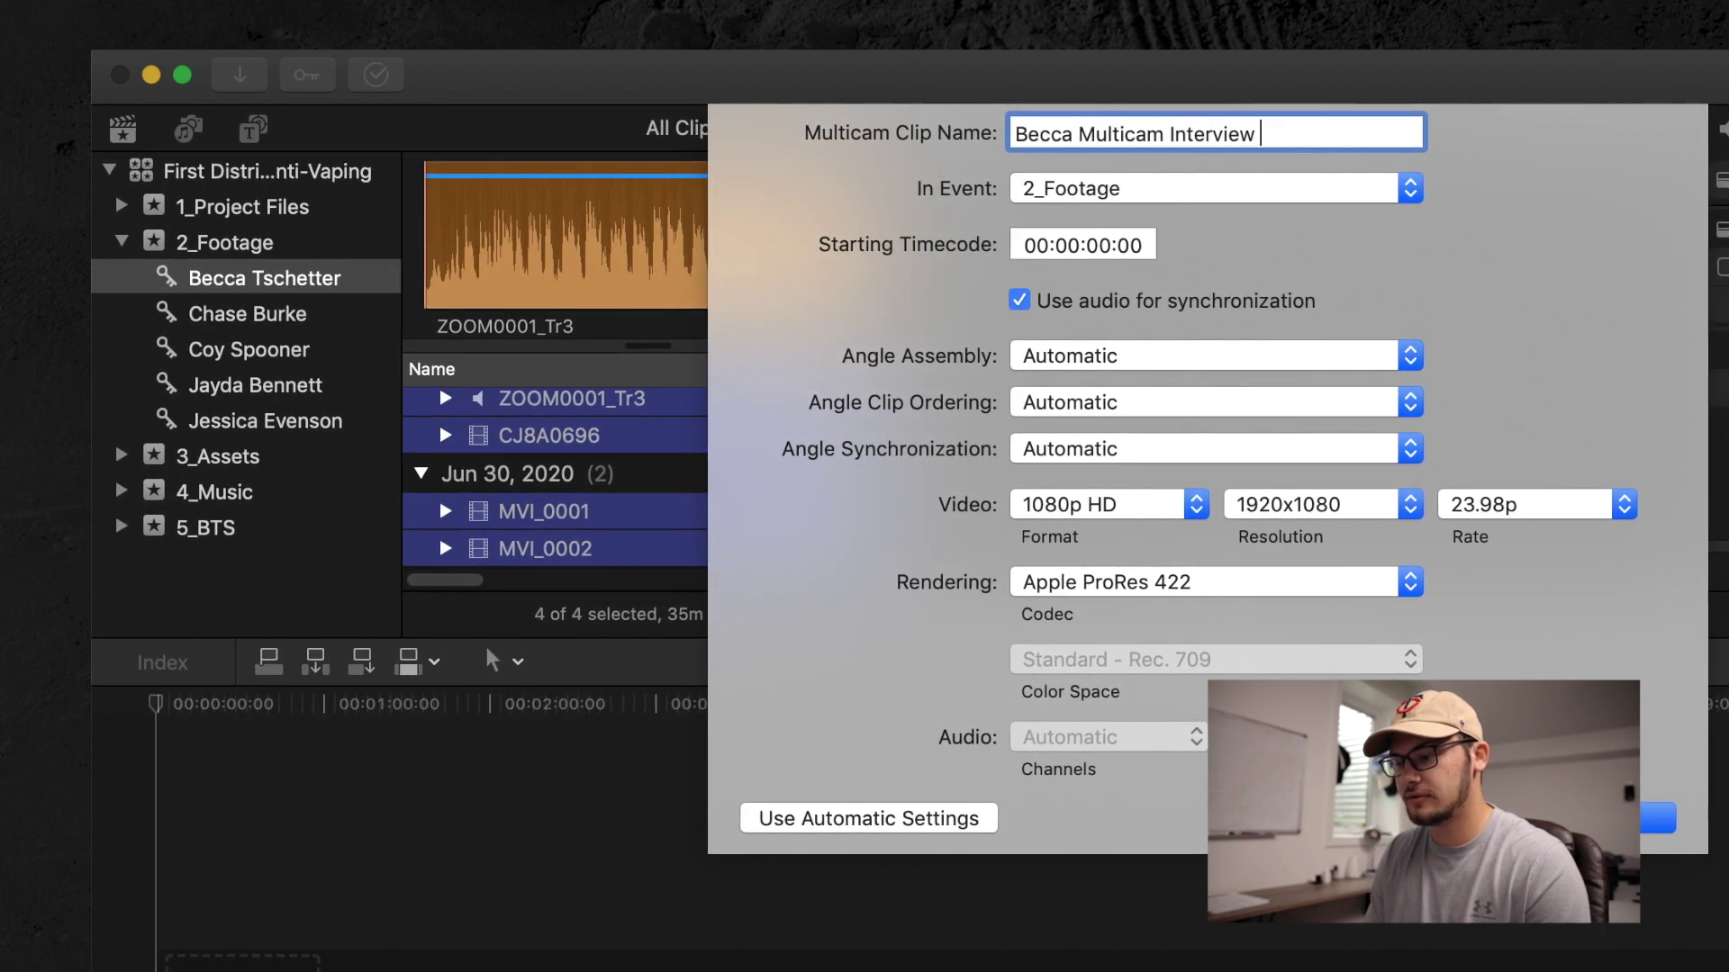
pyautogui.press('BackSpace')
pyautogui.click(1216, 188)
pyautogui.click(1223, 294)
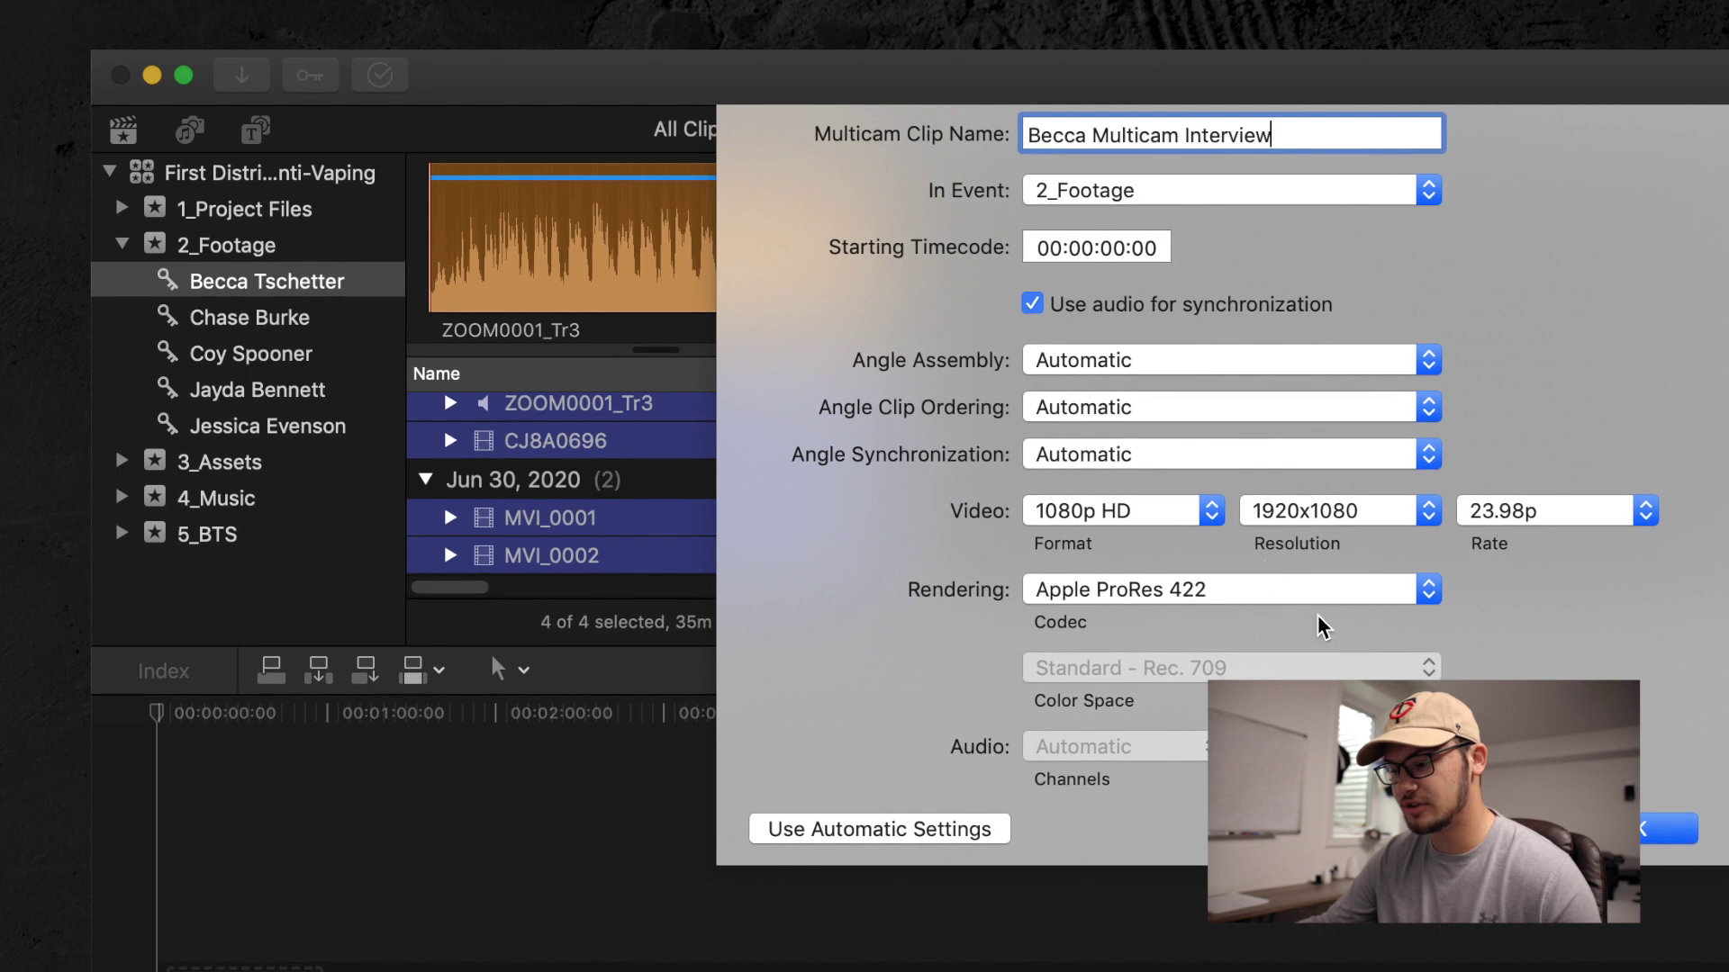
pyautogui.press('Return')
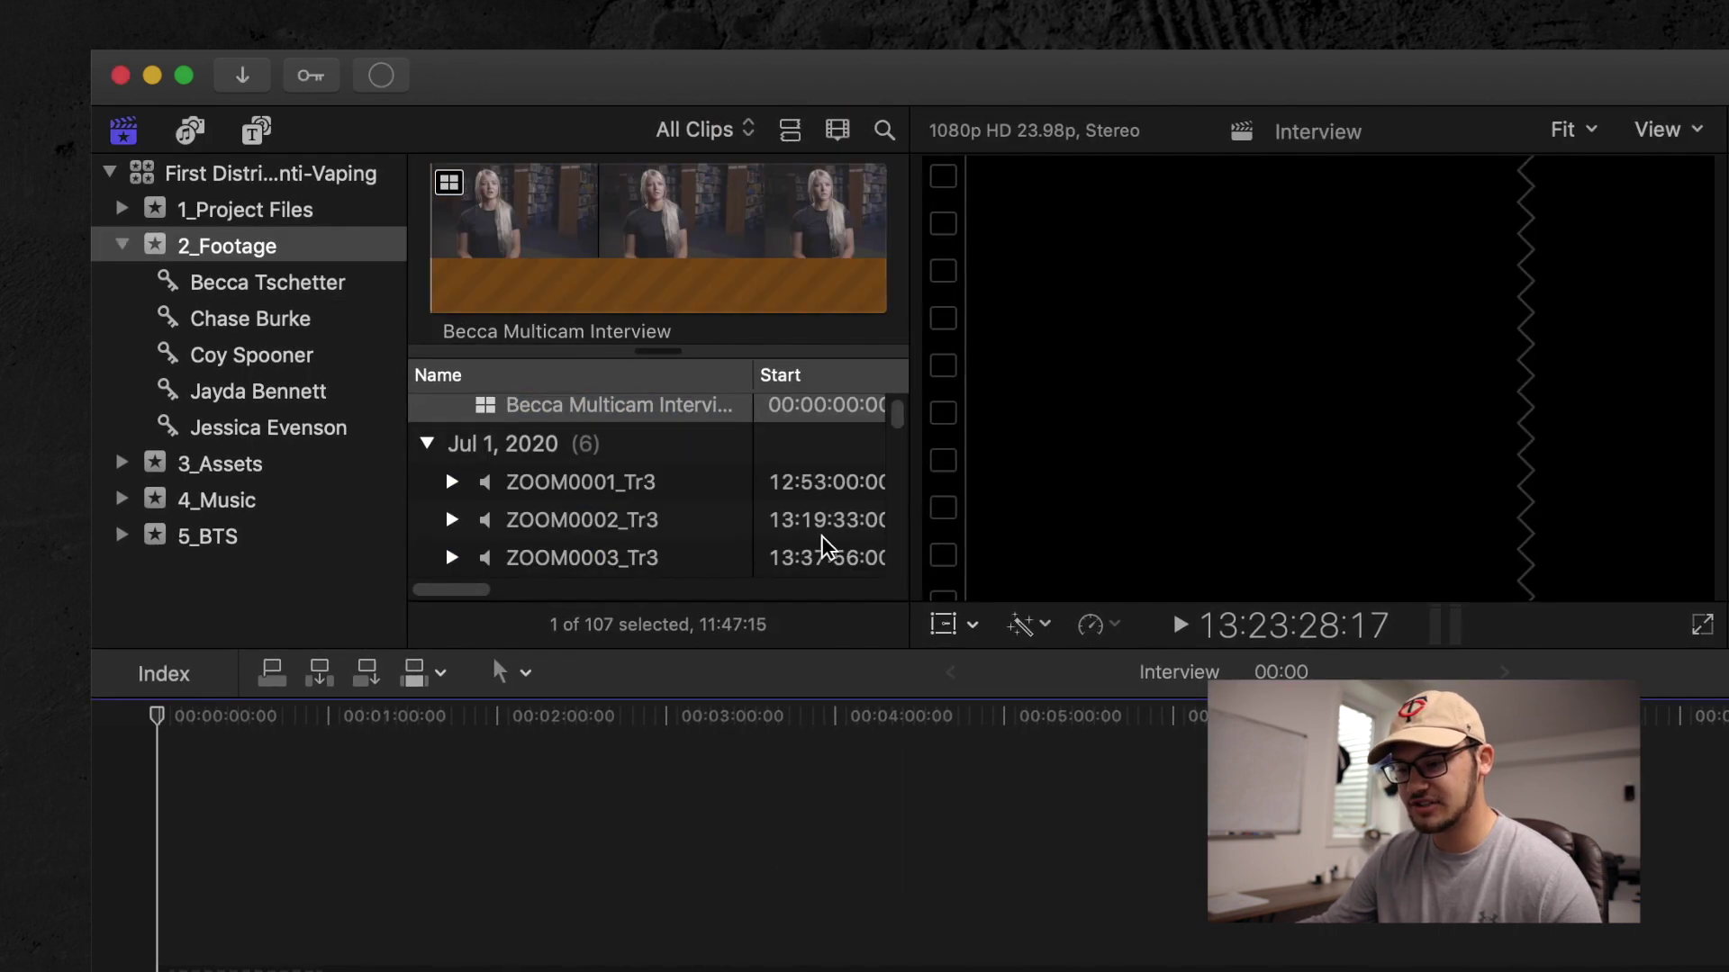
# Place the new multicam clip at the start of the Interview timeline and open the second interviewee's footage collection
pyautogui.scroll(2, 721, 540)
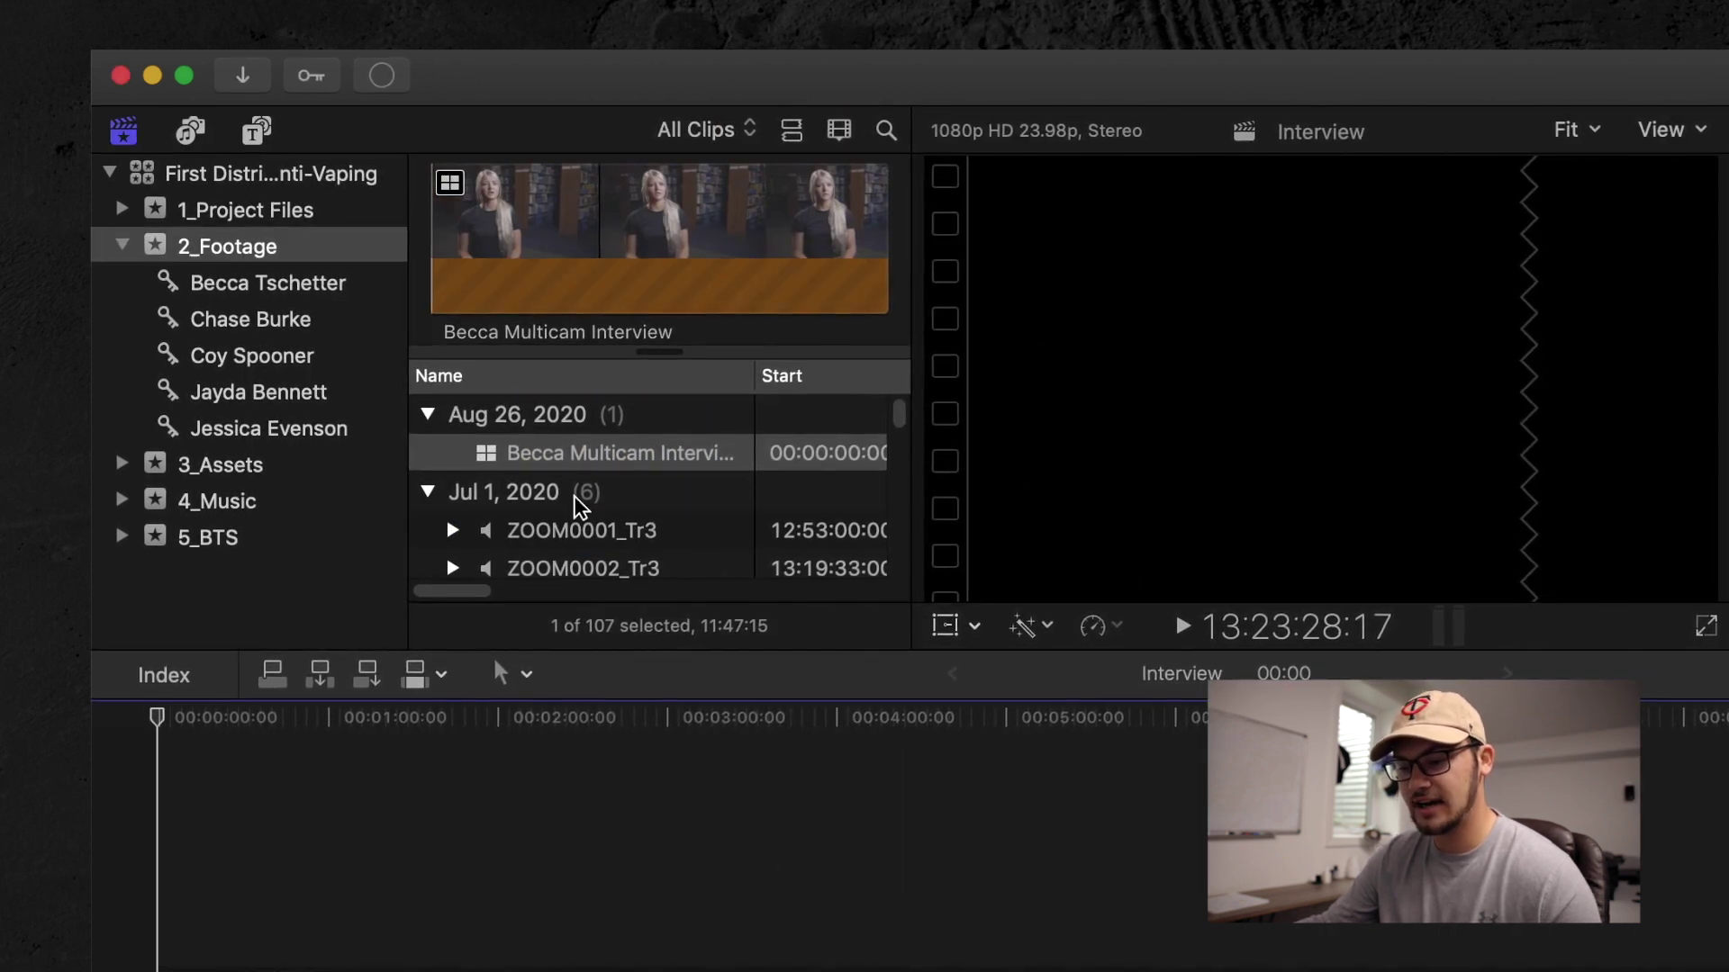
pyautogui.click(622, 453)
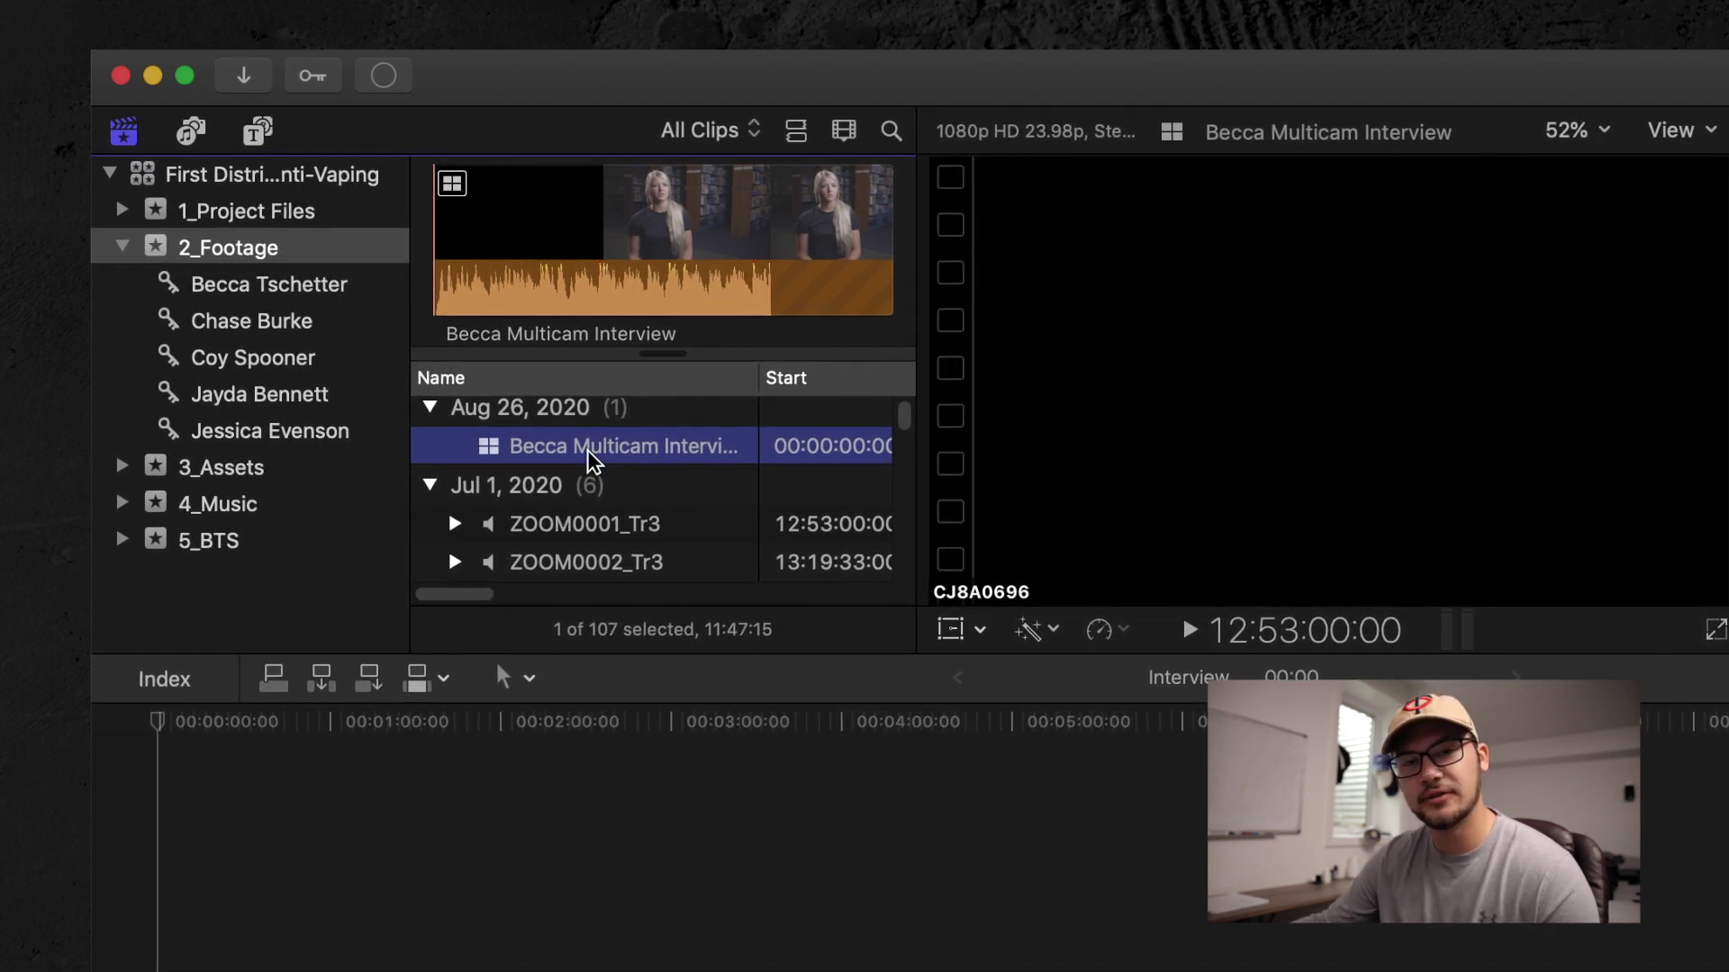
pyautogui.press('cmd+4')
pyautogui.moveTo(552, 436); pyautogui.dragTo(459, 655)
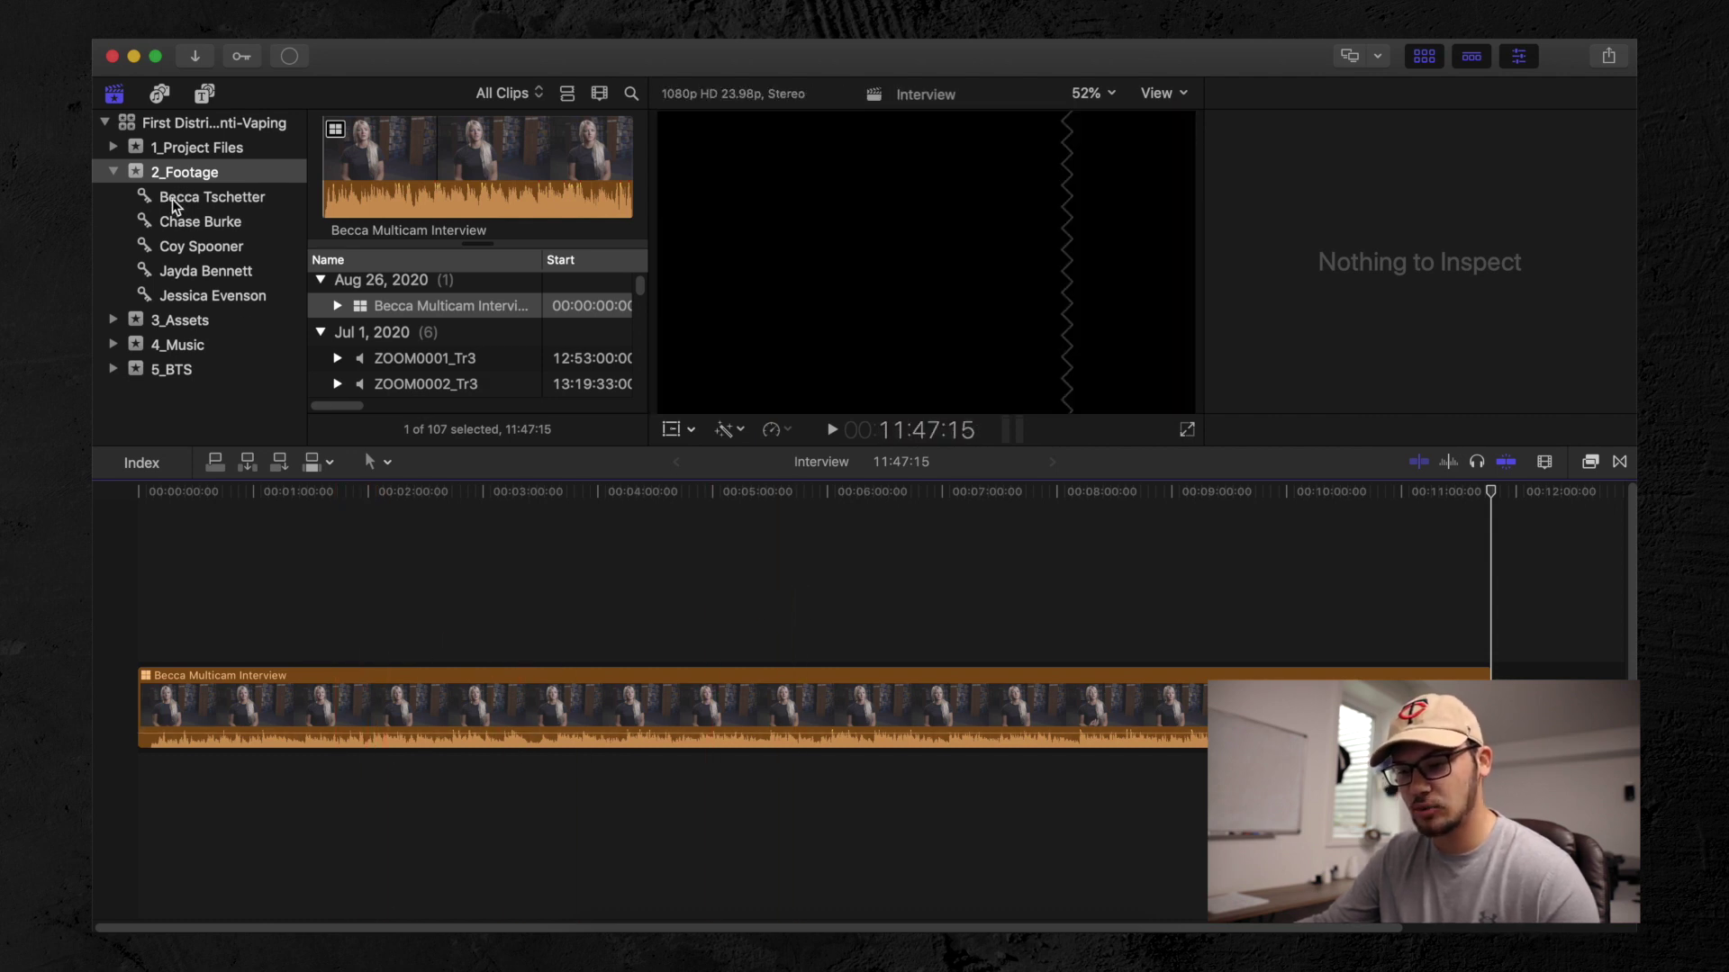
pyautogui.click(199, 227)
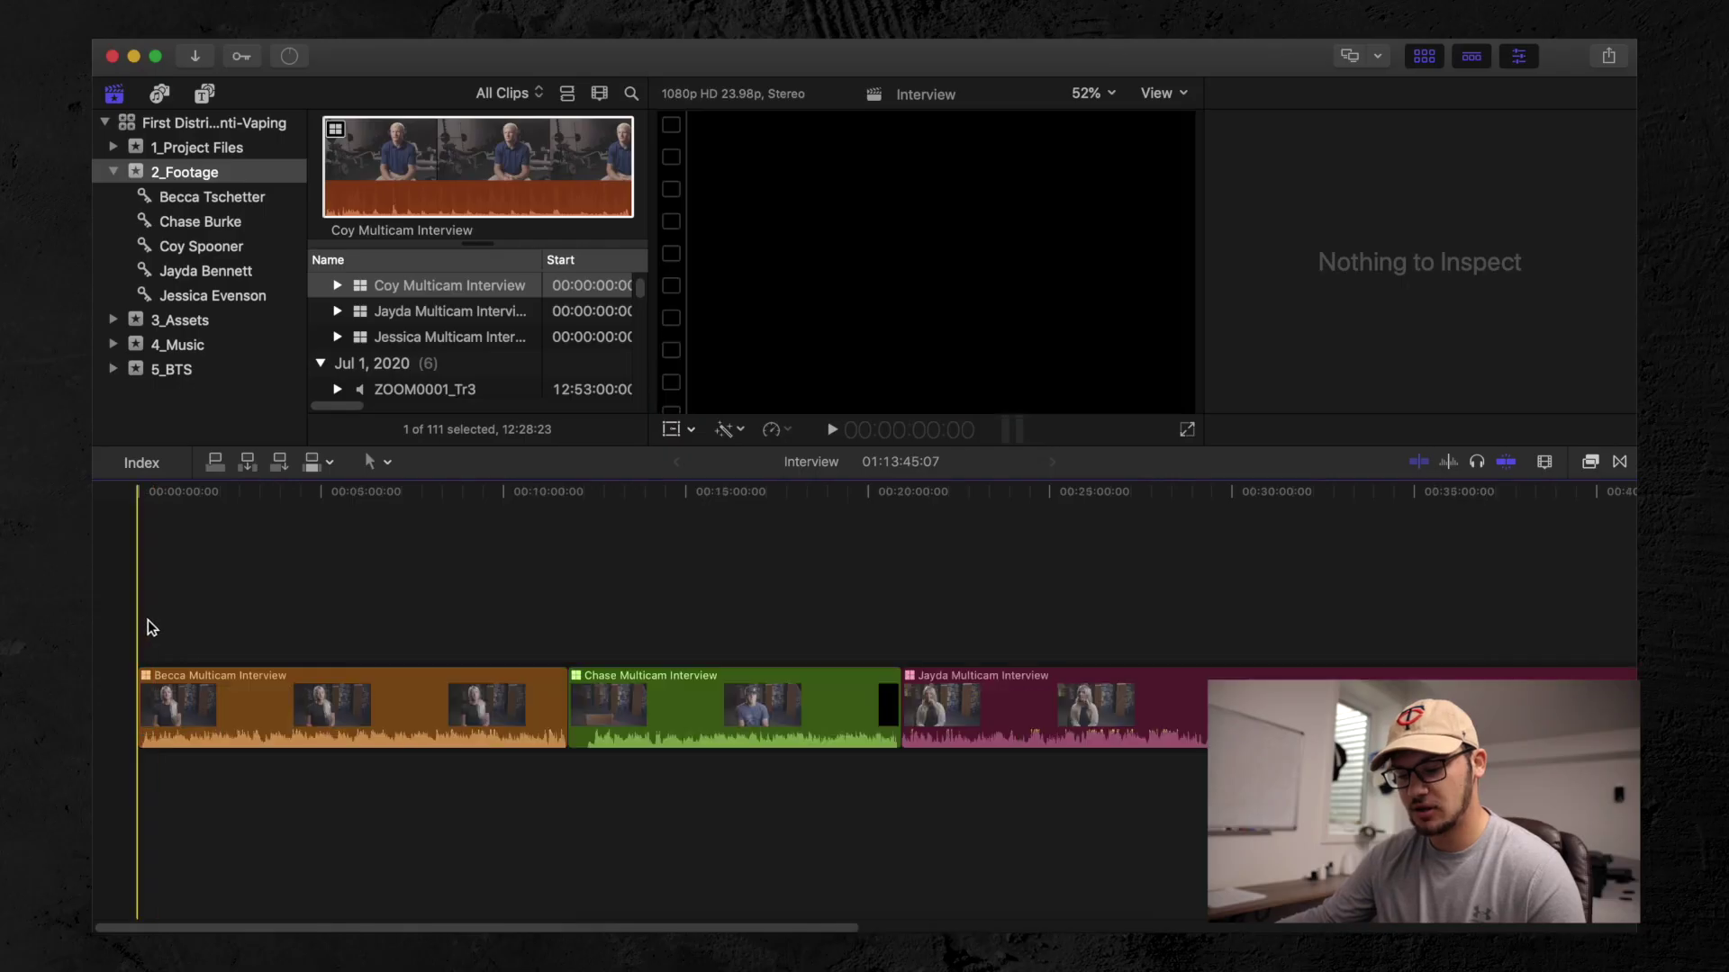
# Show the multicam angles beside the viewer and hide the browser to give them more room
pyautogui.press('super+equal')
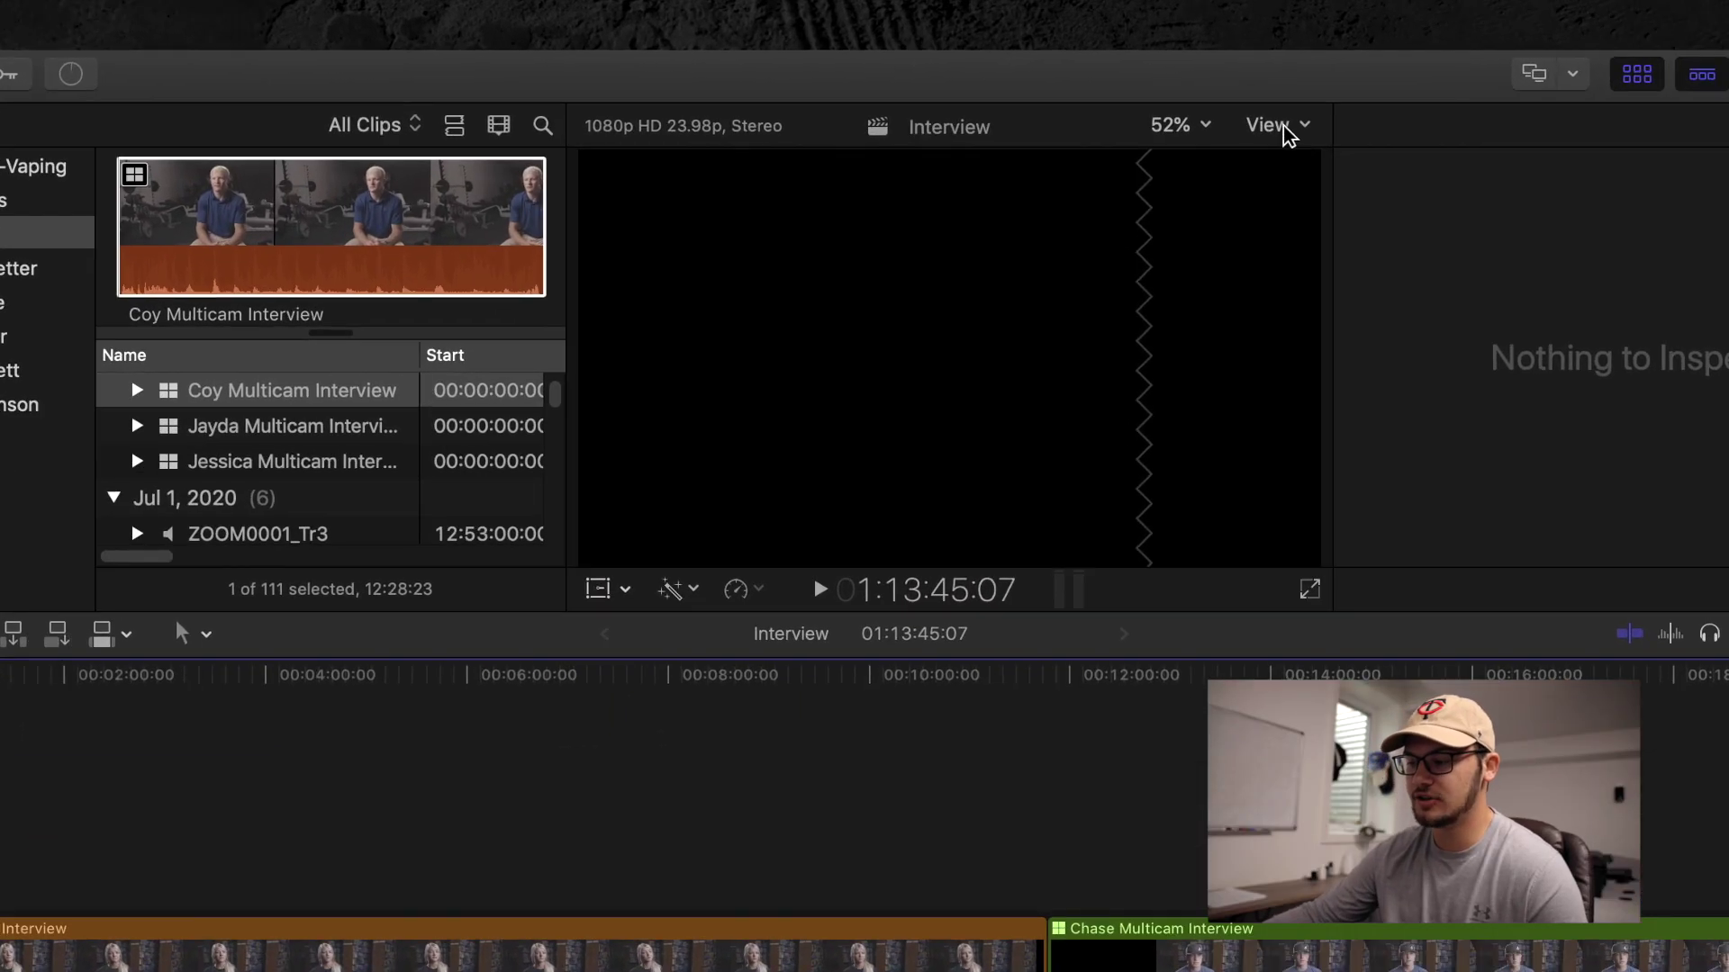
pyautogui.click(1164, 95)
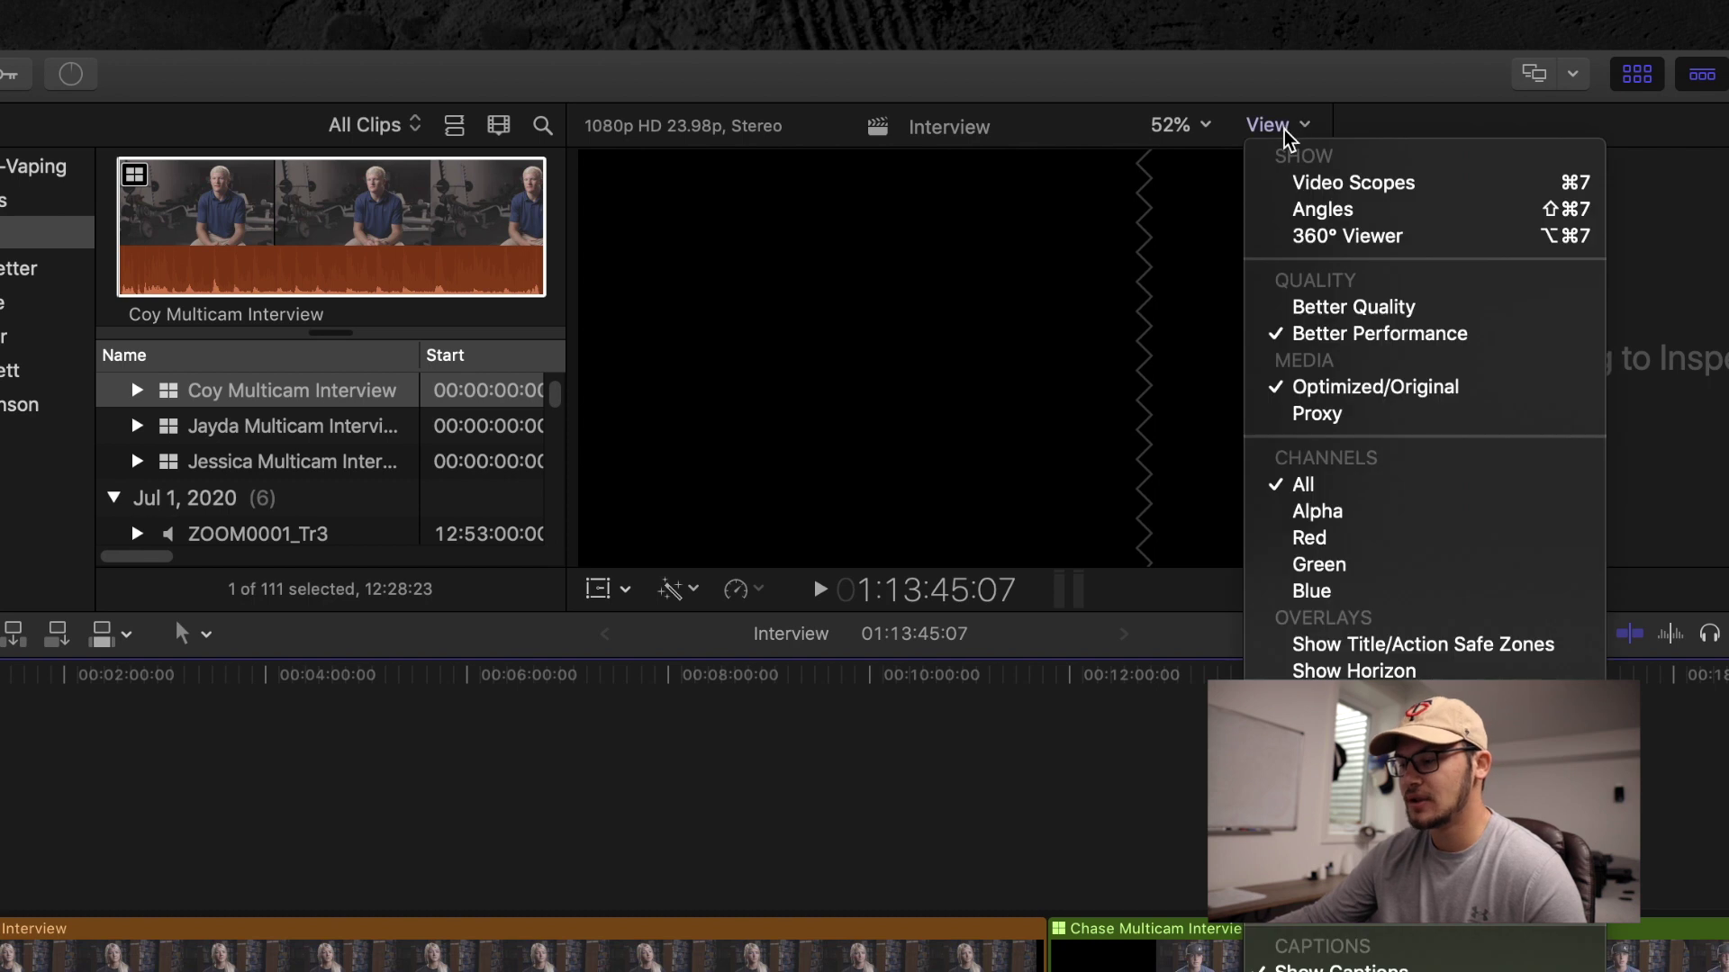
pyautogui.click(1322, 225)
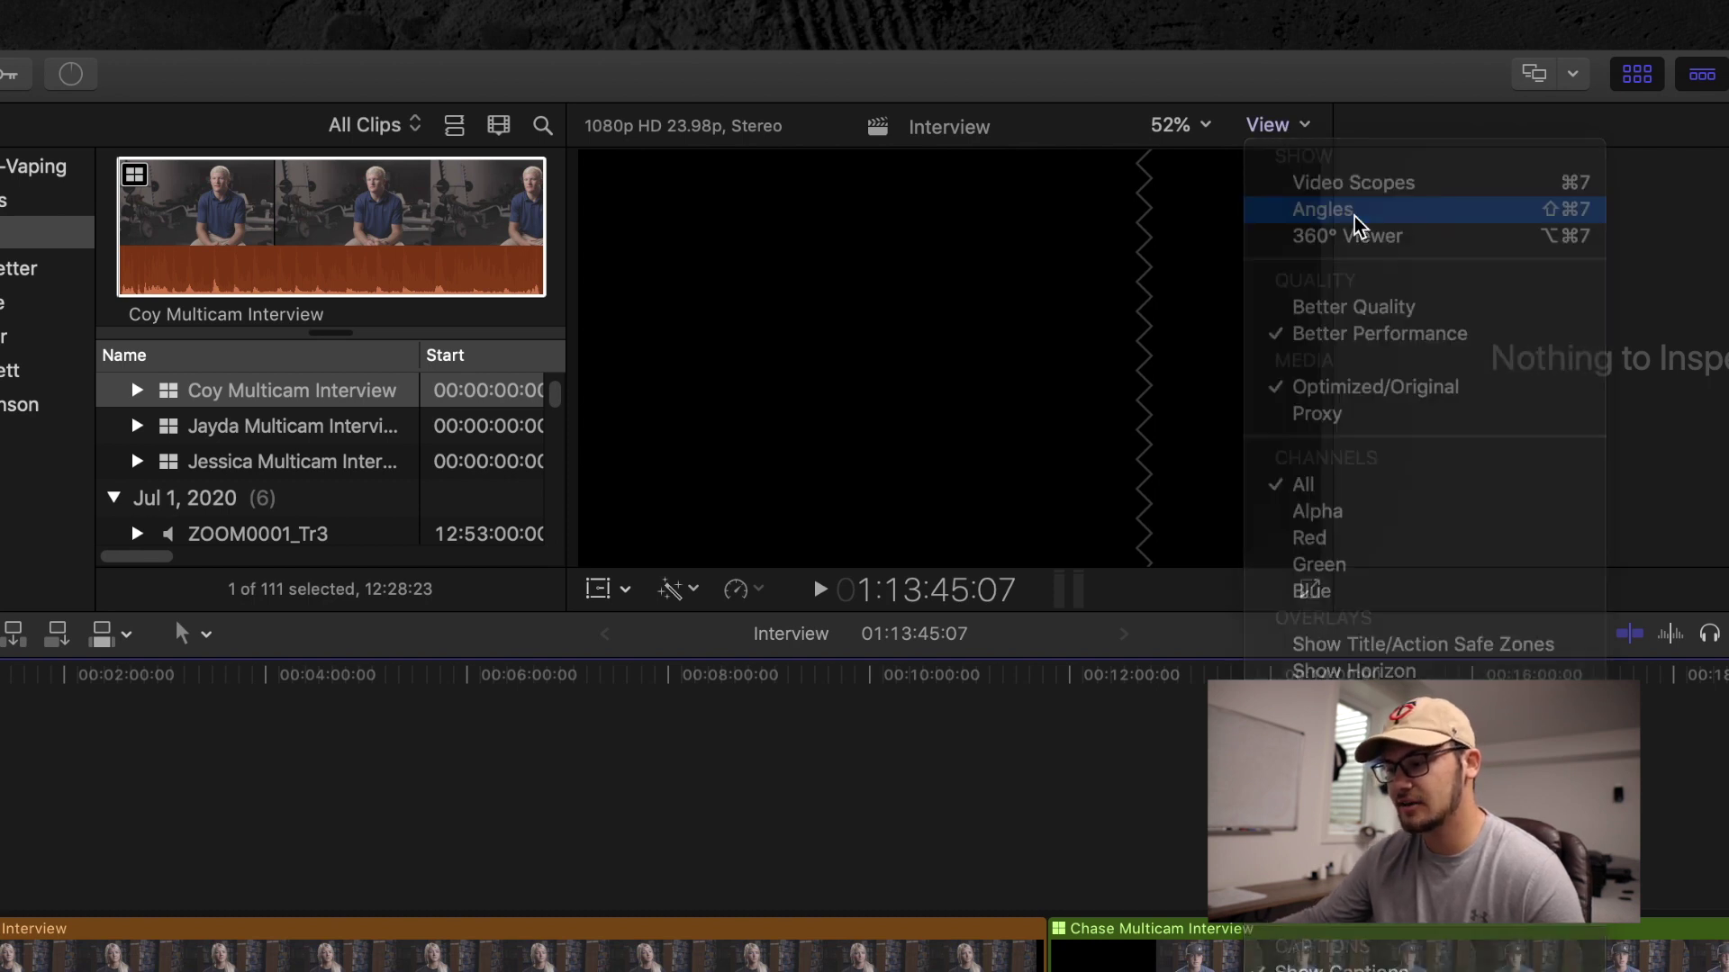
pyautogui.moveTo(568, 232); pyautogui.dragTo(214, 243)
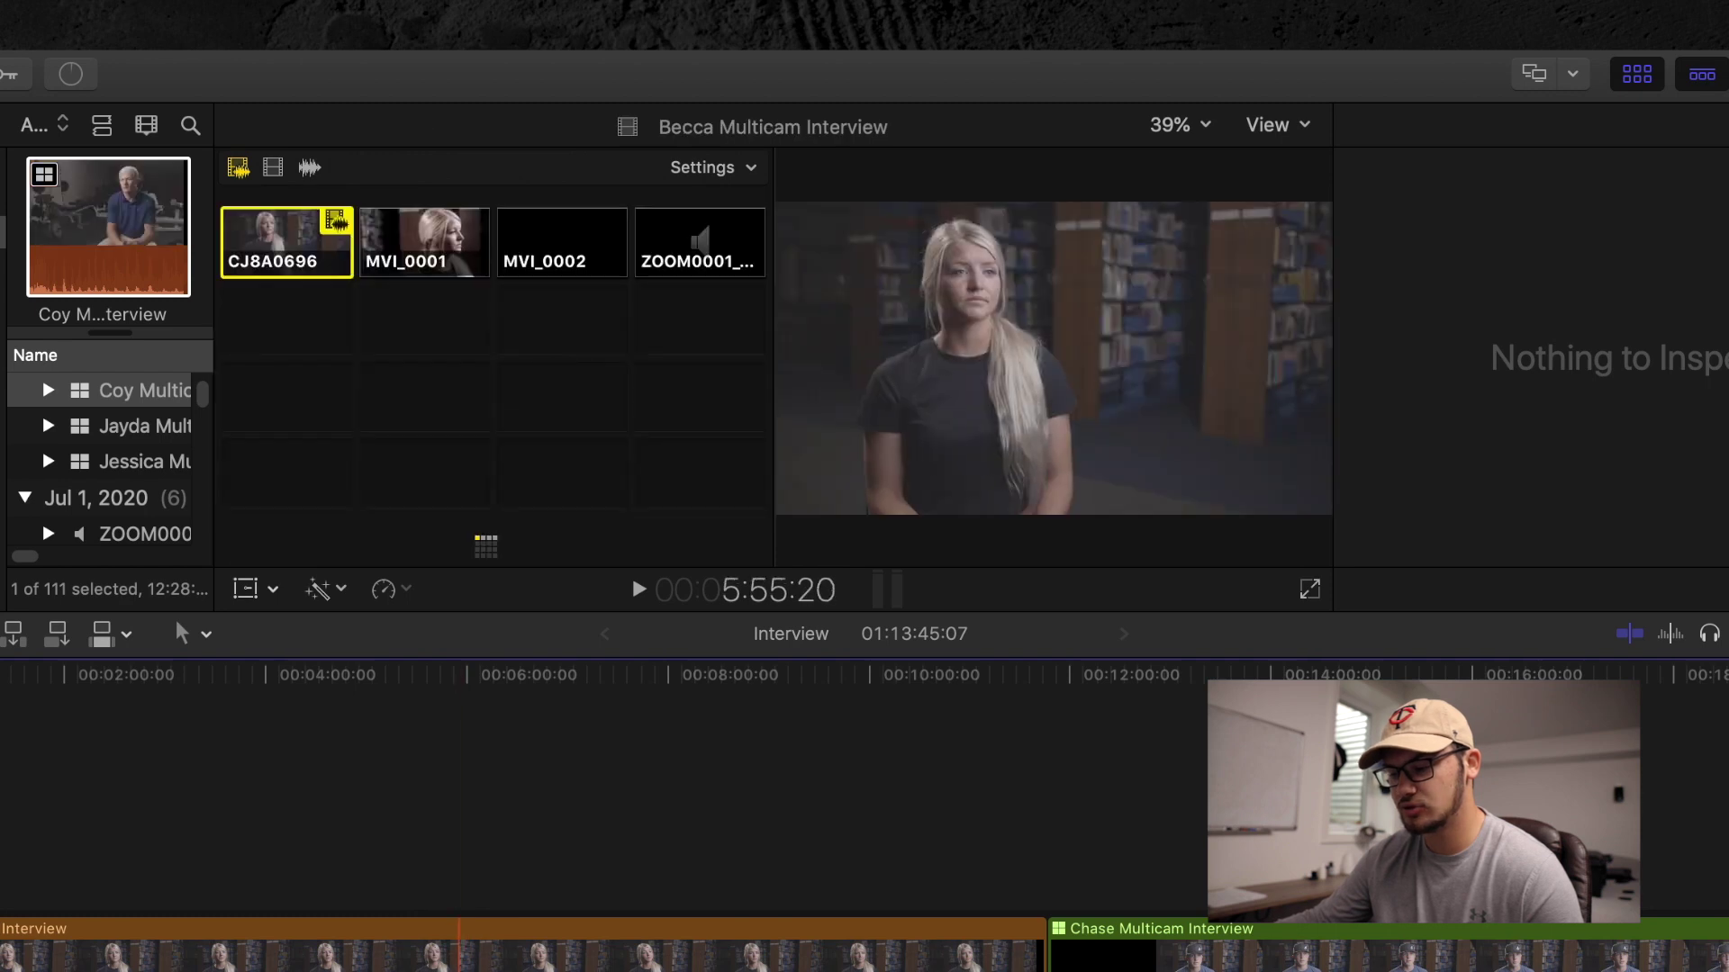
pyautogui.press('c')
pyautogui.press('super+4')
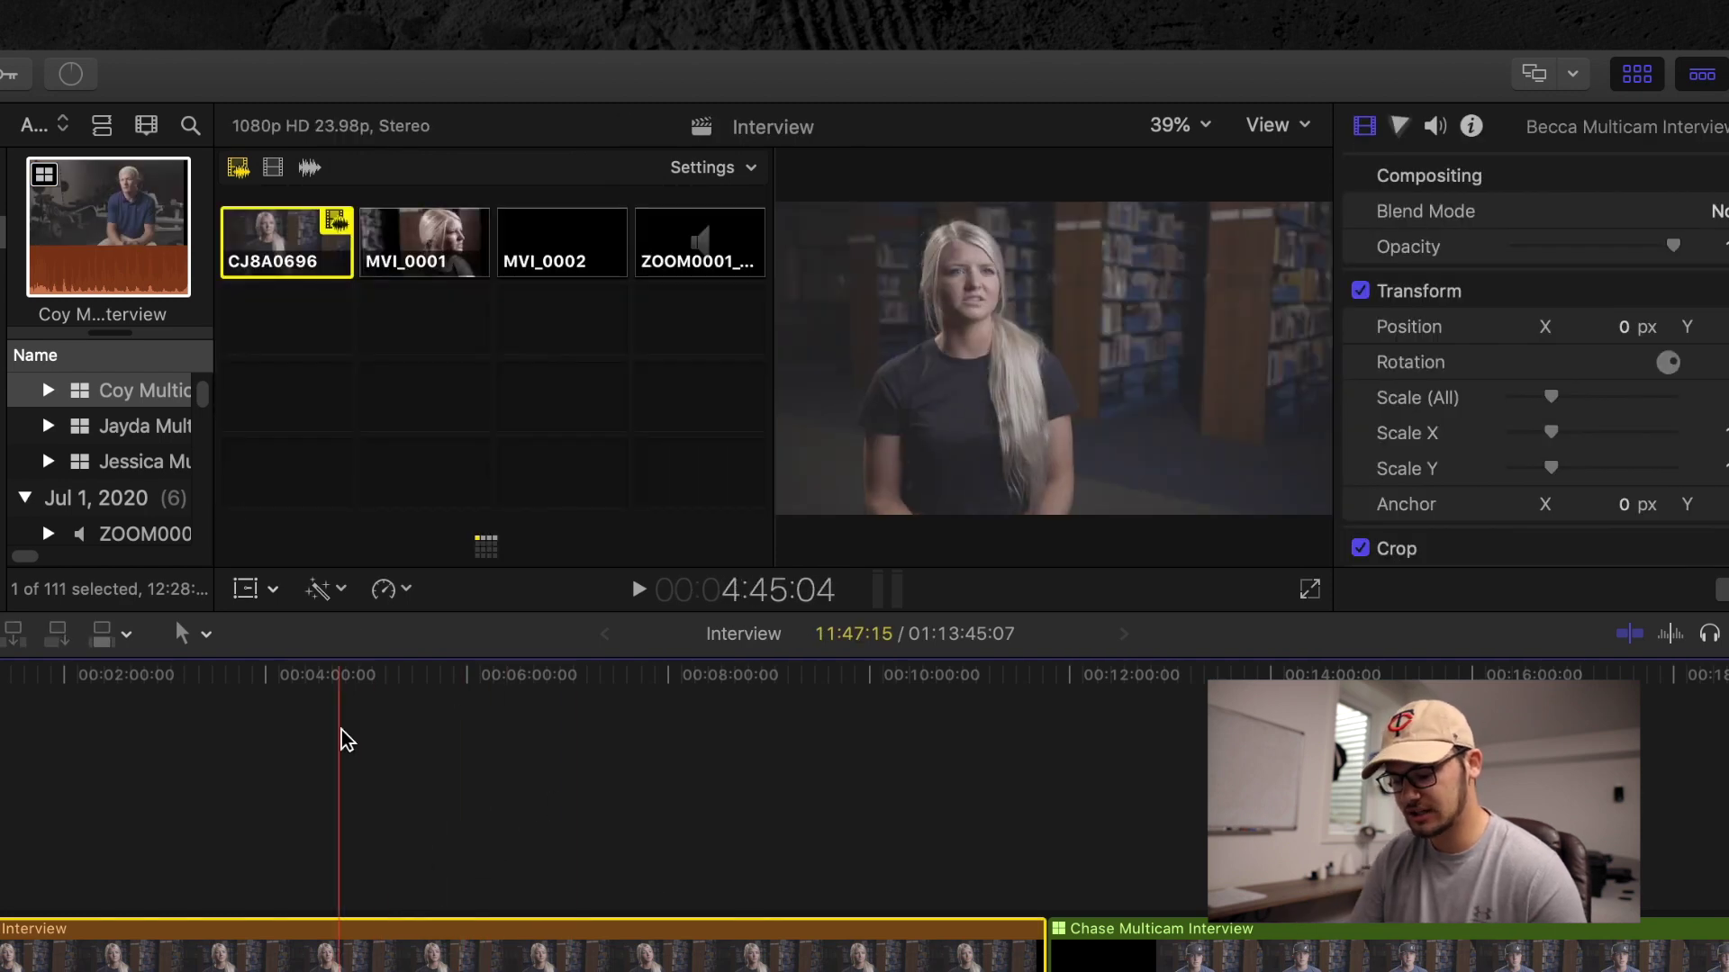
pyautogui.press('ctrl+super+1')
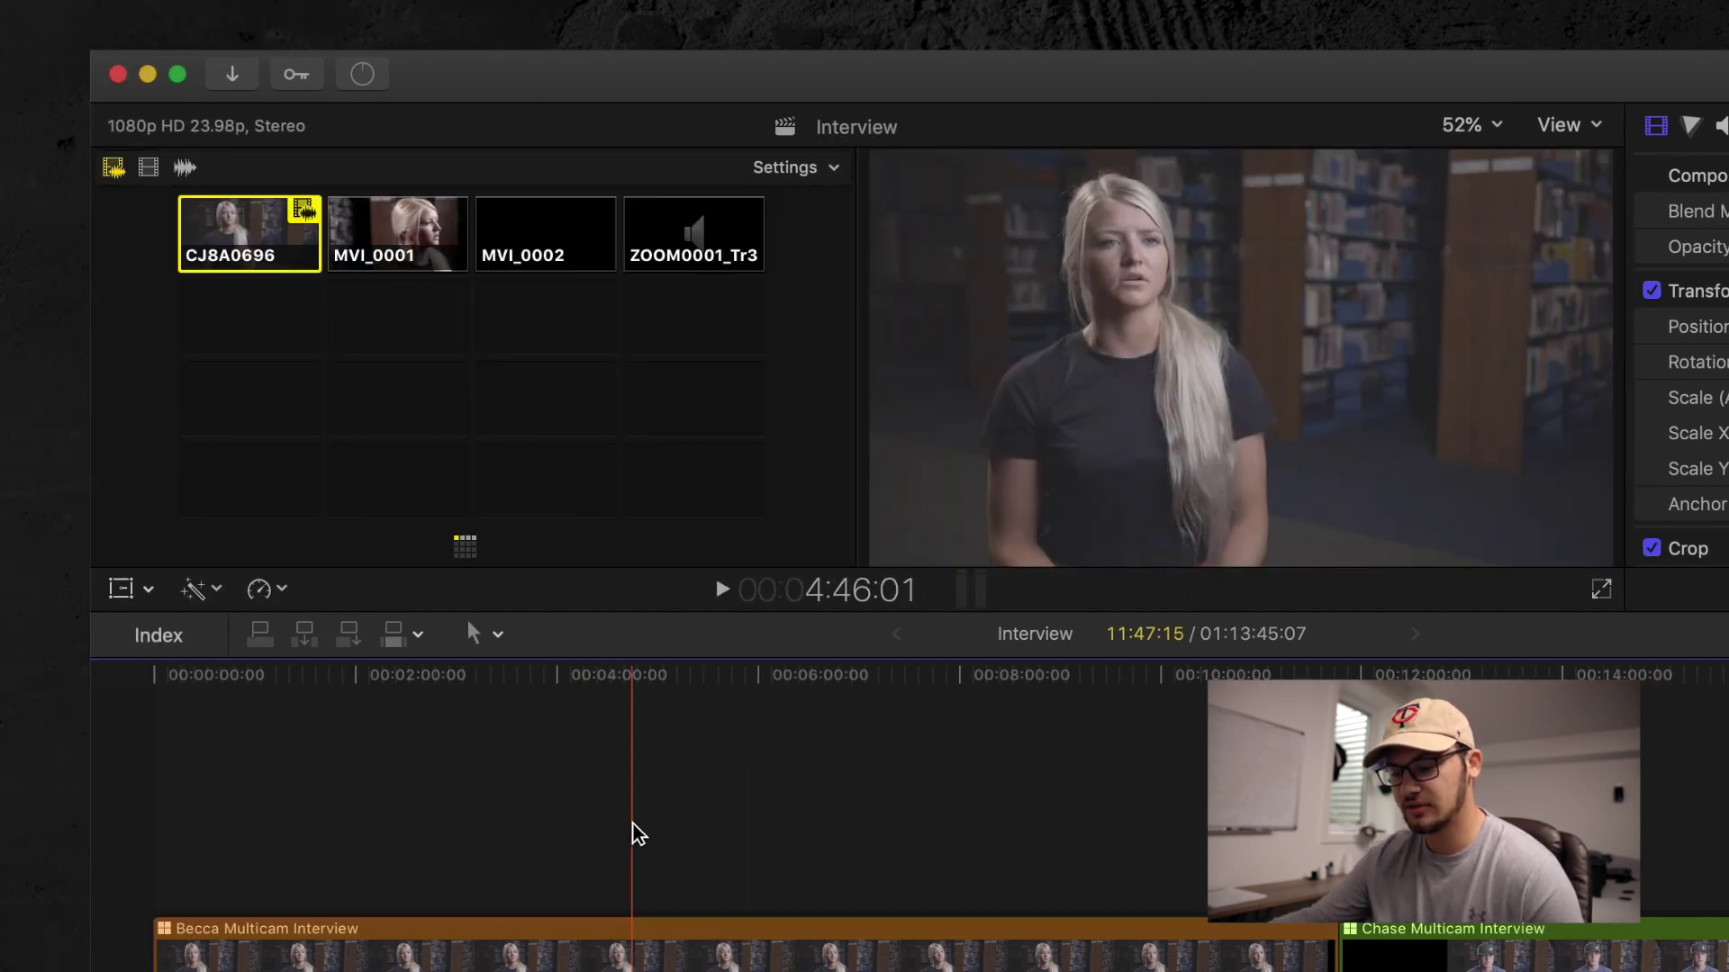
# Enable video-only switching for the first multicam clip and change its audio source from CJ8A0696 to ZOOM0001_Tr3
pyautogui.click(635, 946)
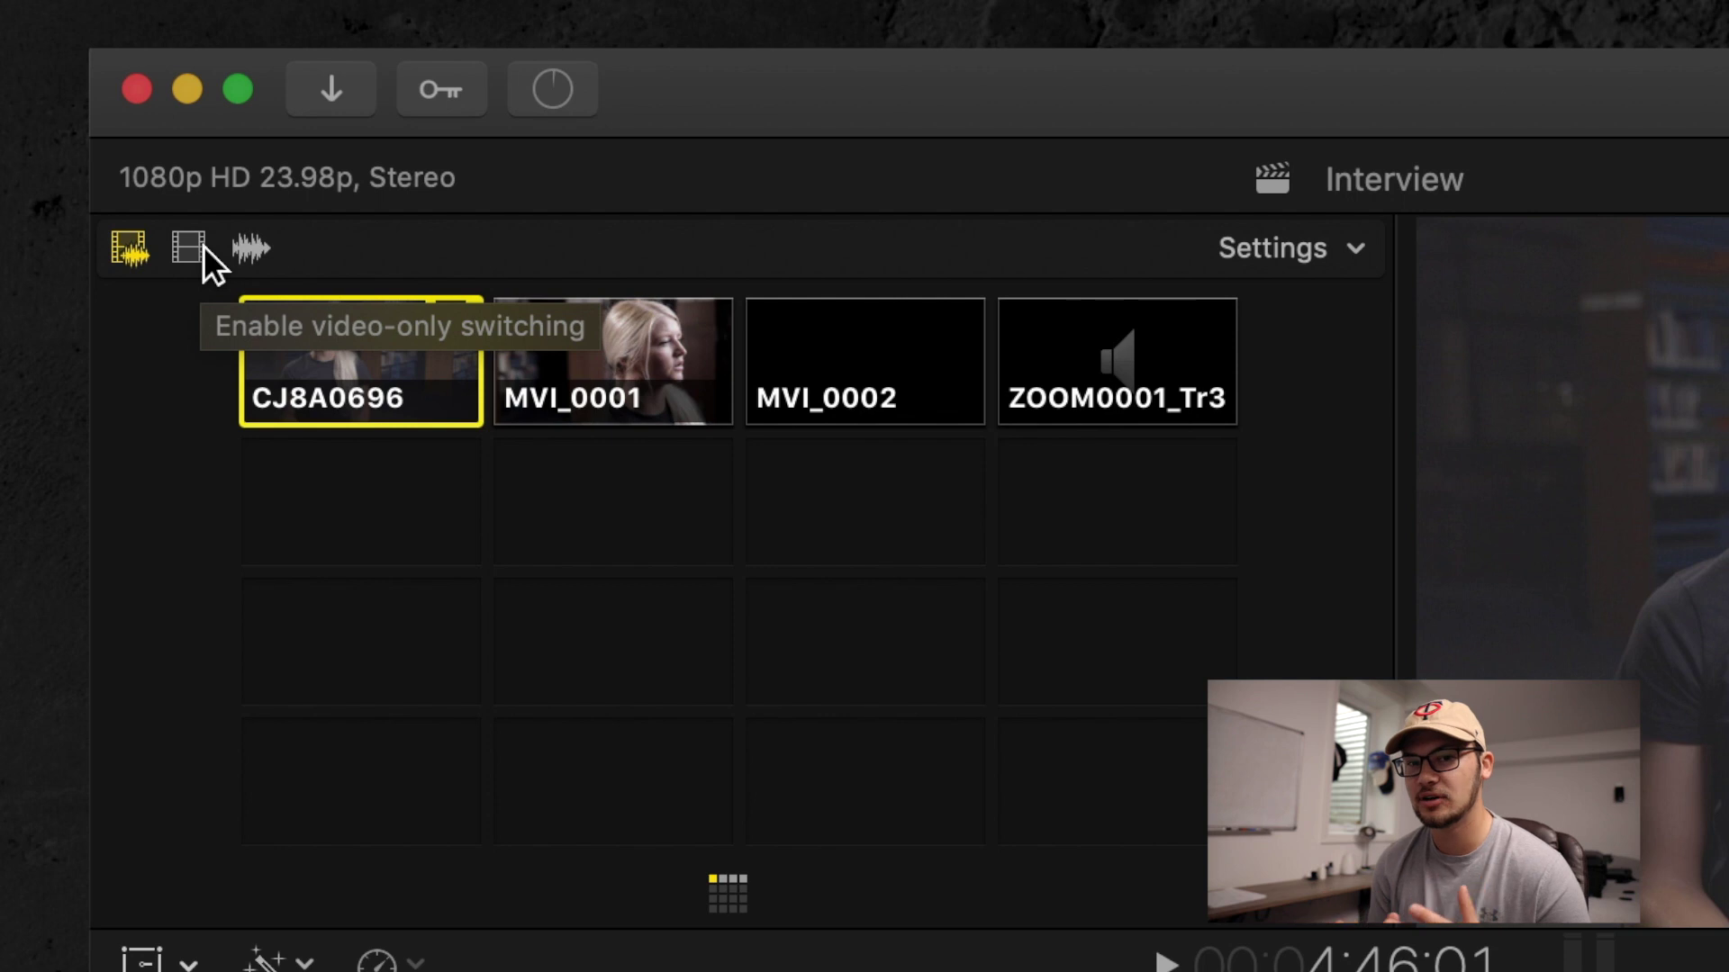
pyautogui.click(203, 249)
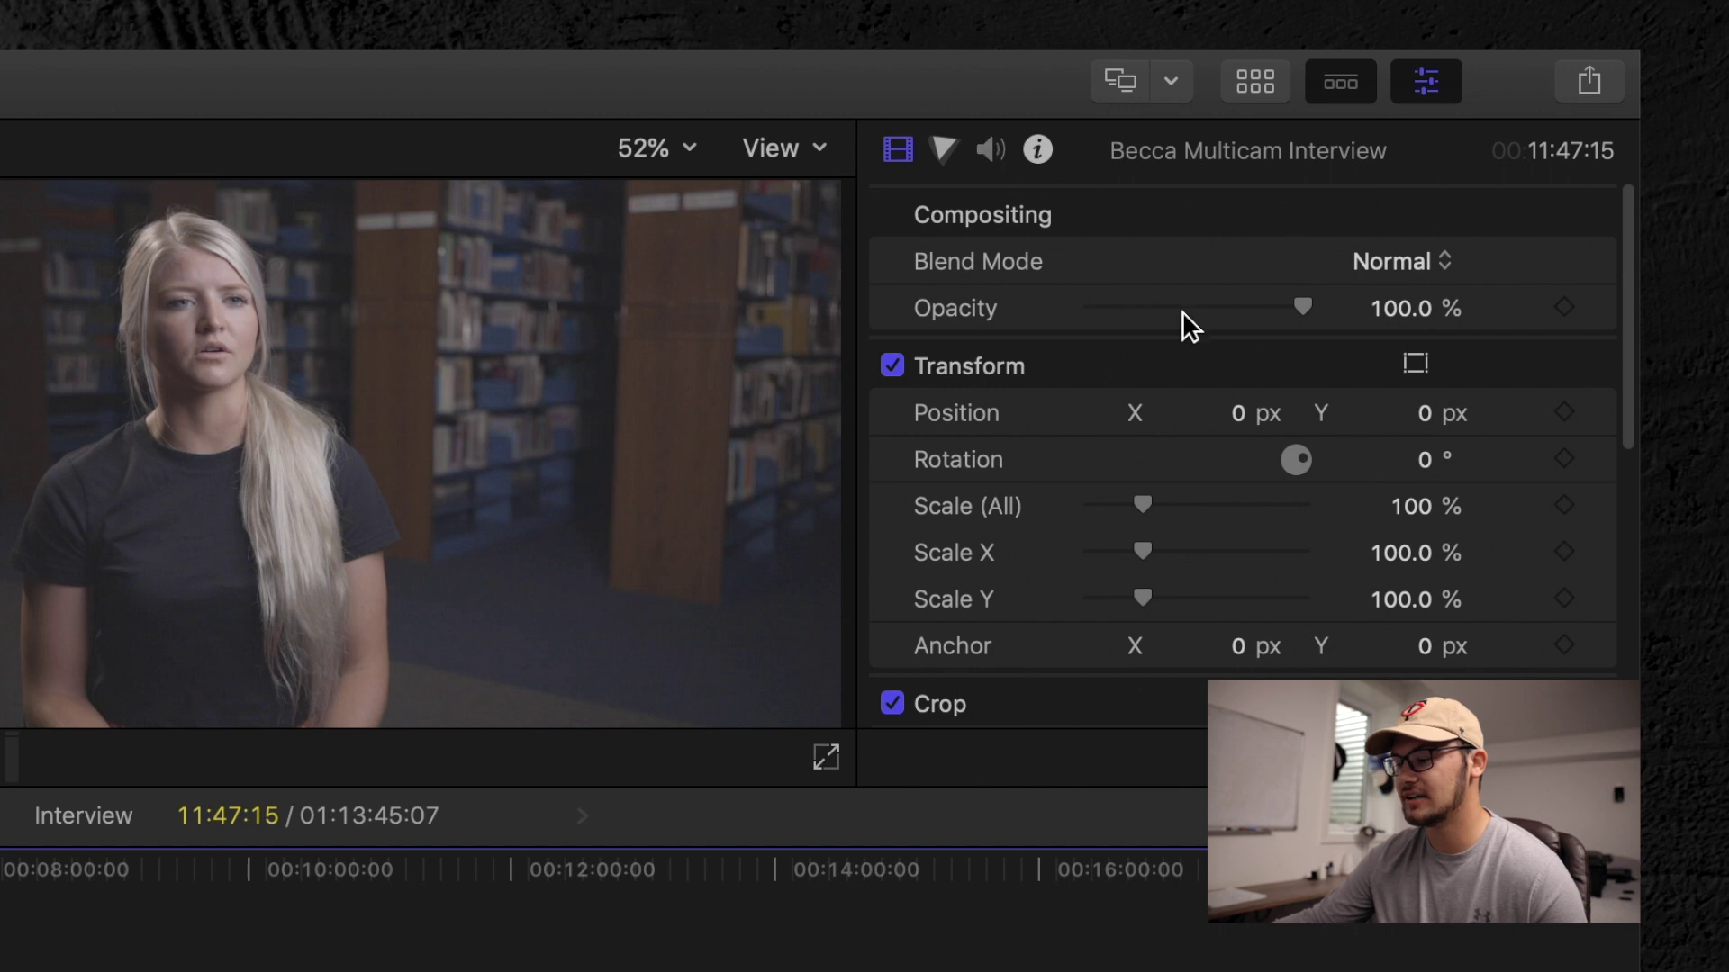
pyautogui.press('ctrl+super+8')
pyautogui.moveTo(1258, 677); pyautogui.dragTo(1254, 72)
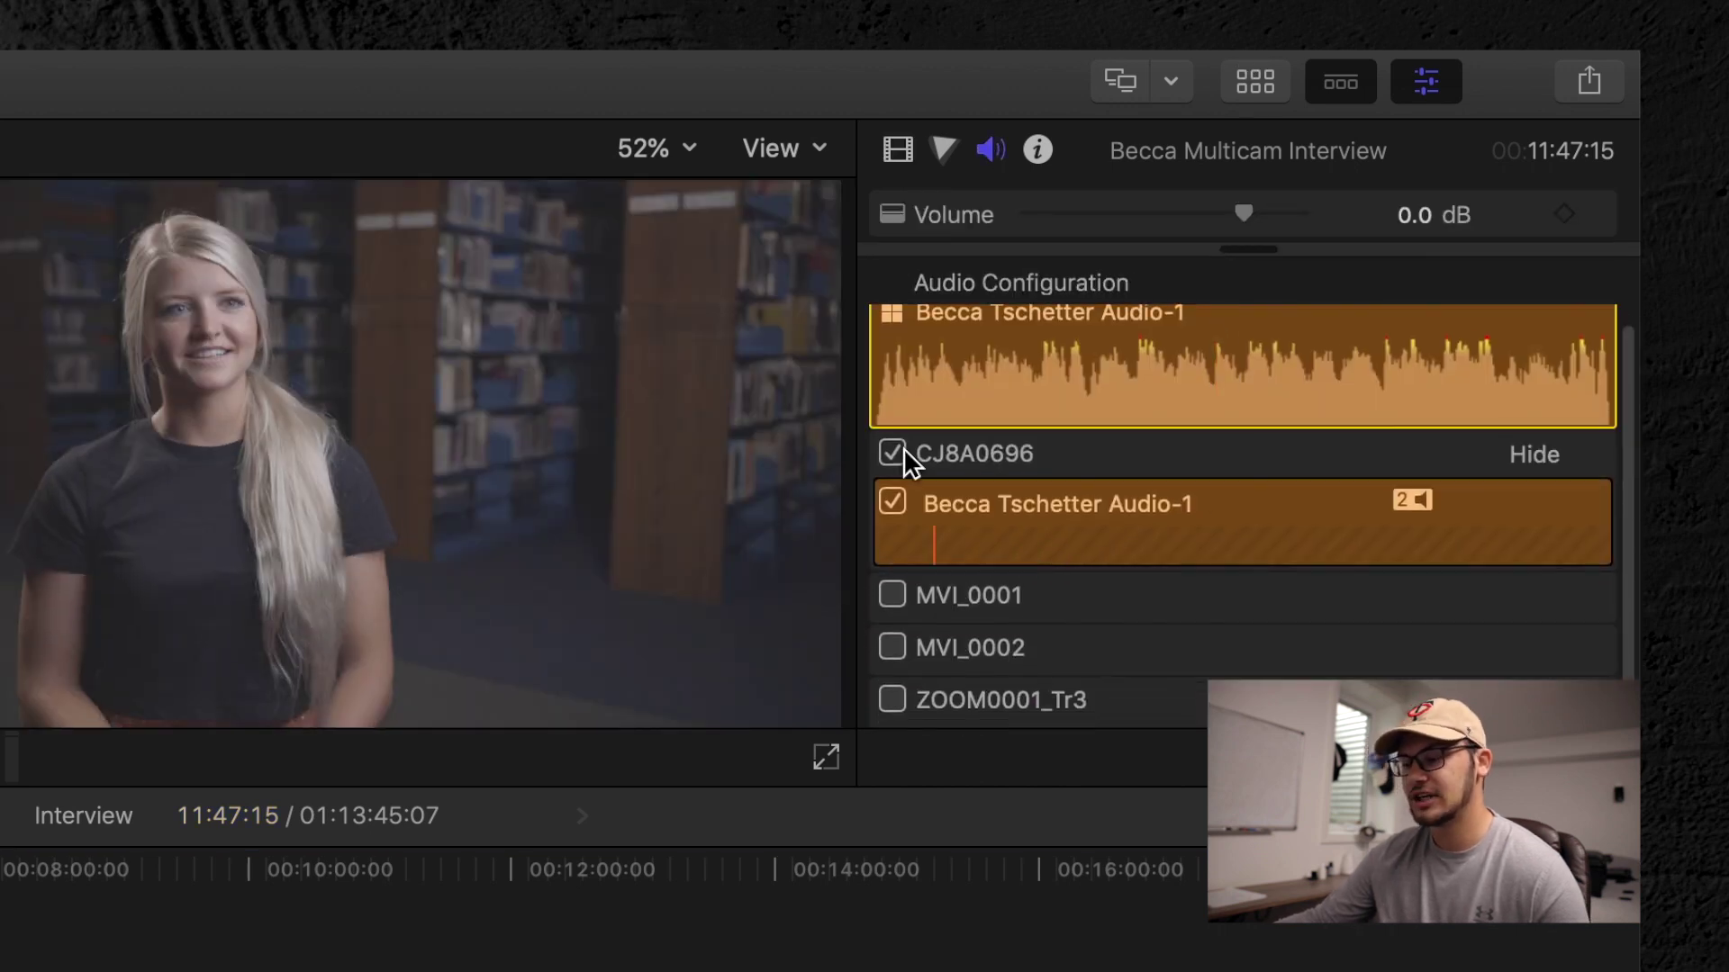
pyautogui.click(892, 467)
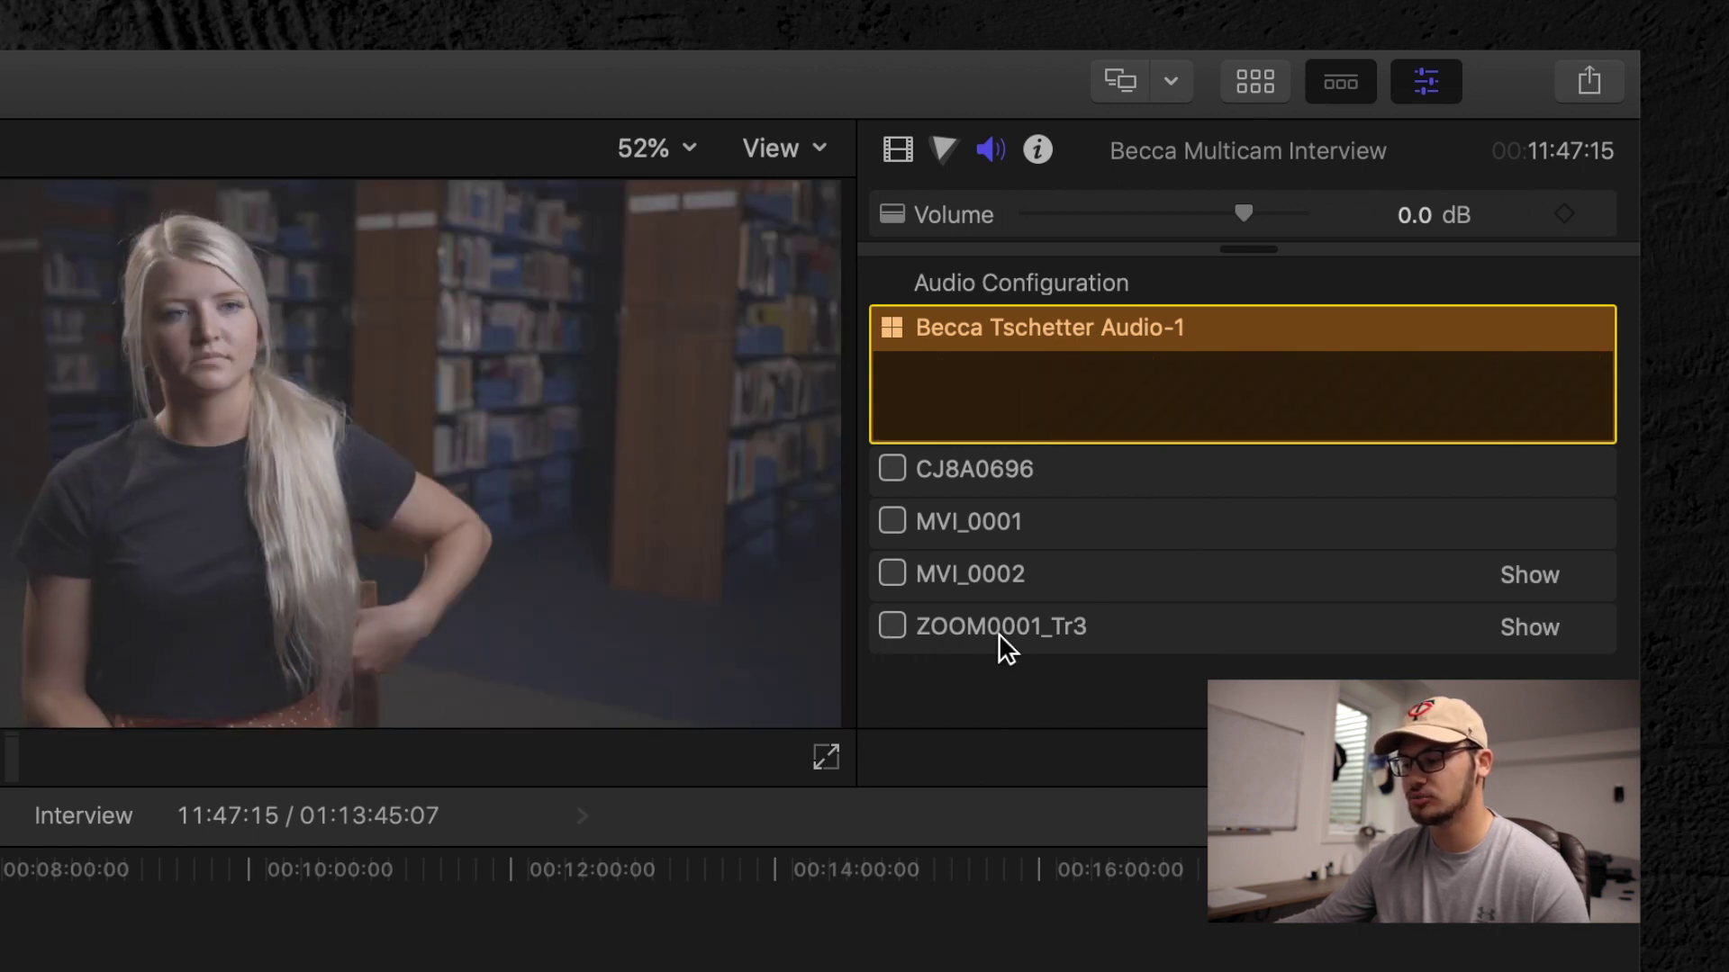
pyautogui.click(904, 634)
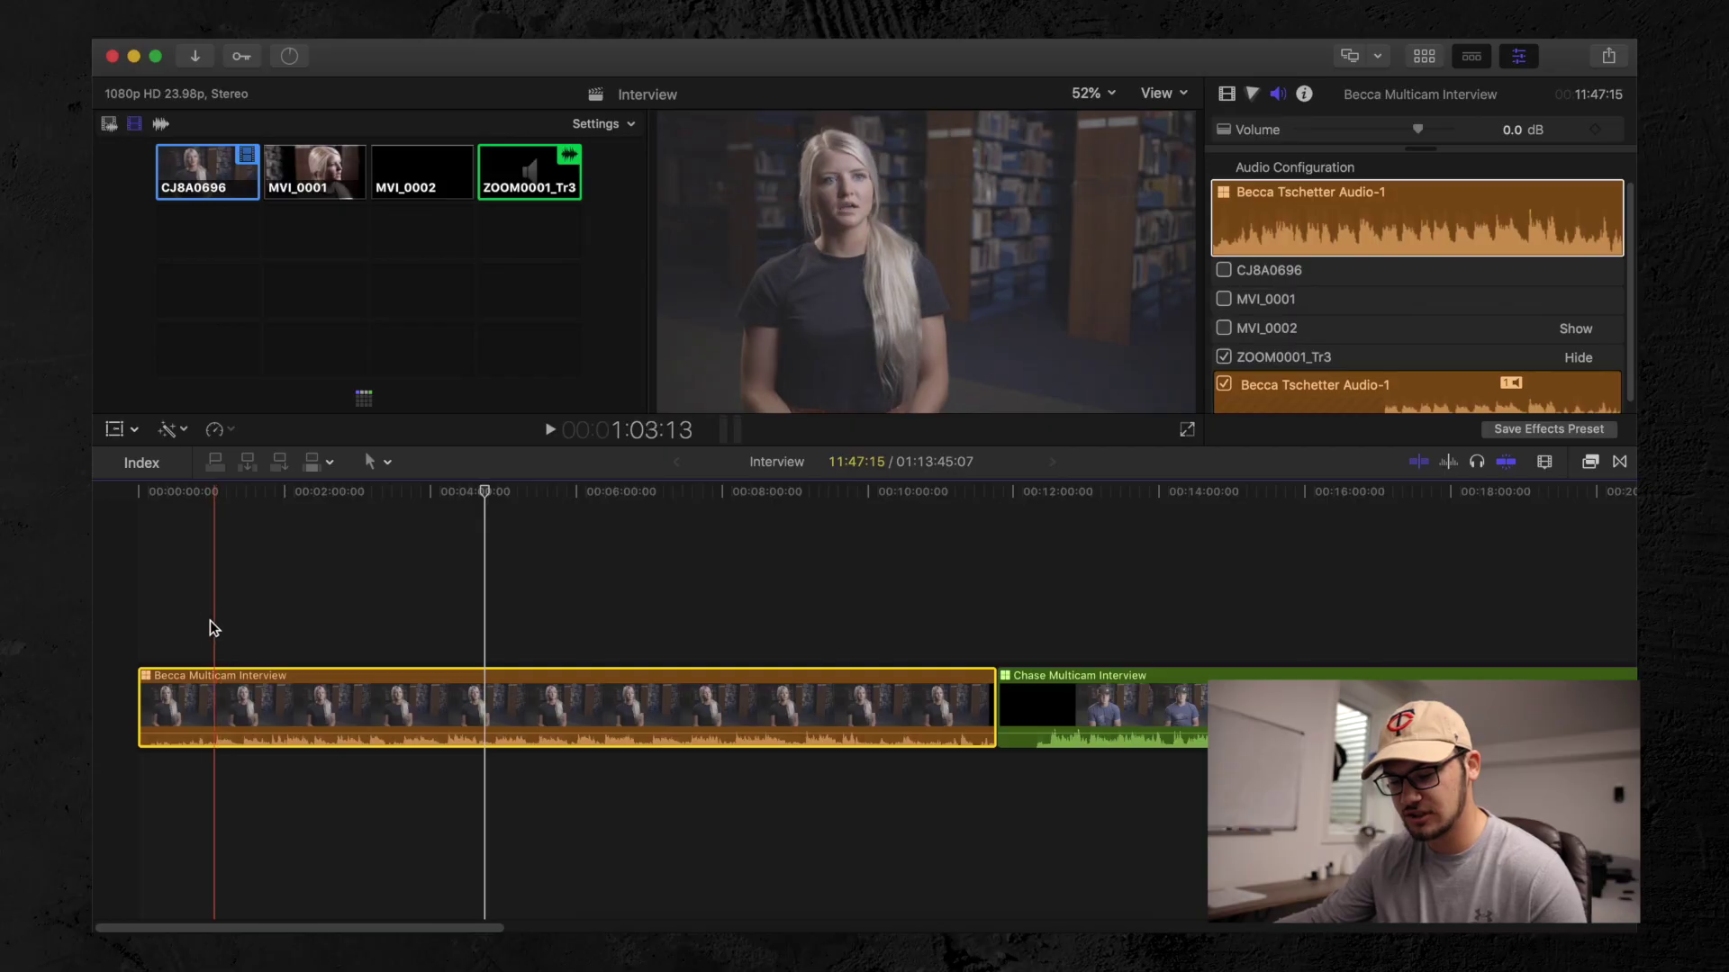
# Increase the clip height in the timeline with the first interview zoomed in for editing
pyautogui.hotkey('shift', 'z')
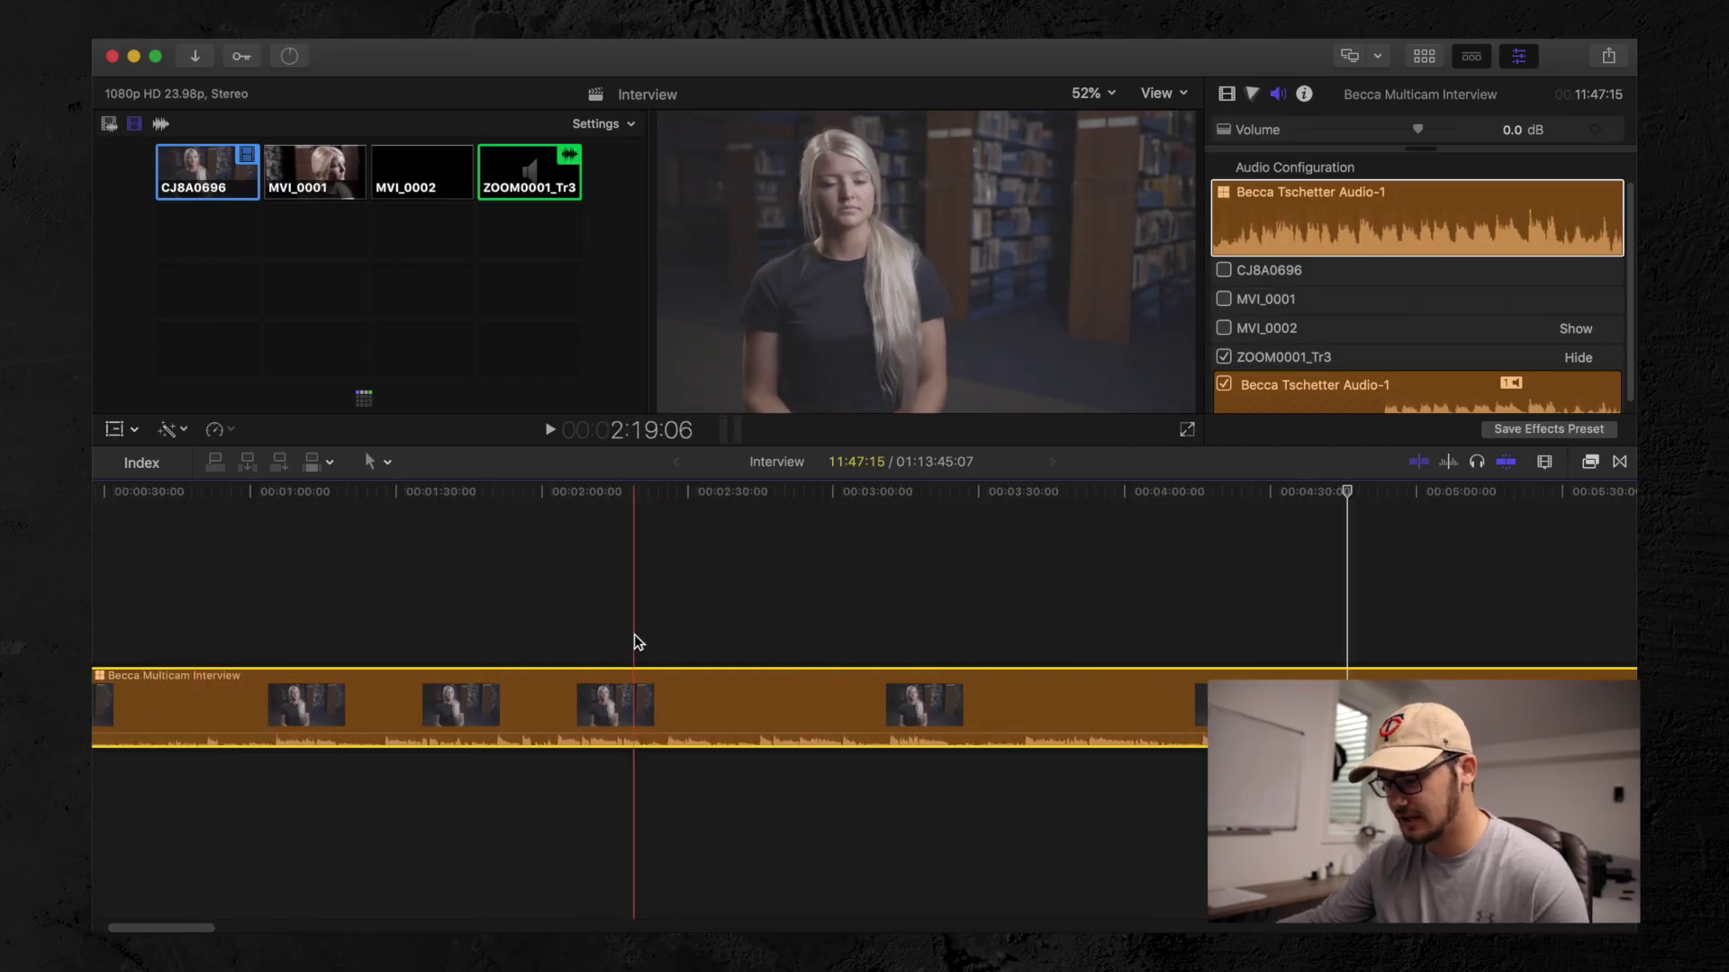
pyautogui.press('super+minus')
pyautogui.click(1544, 460)
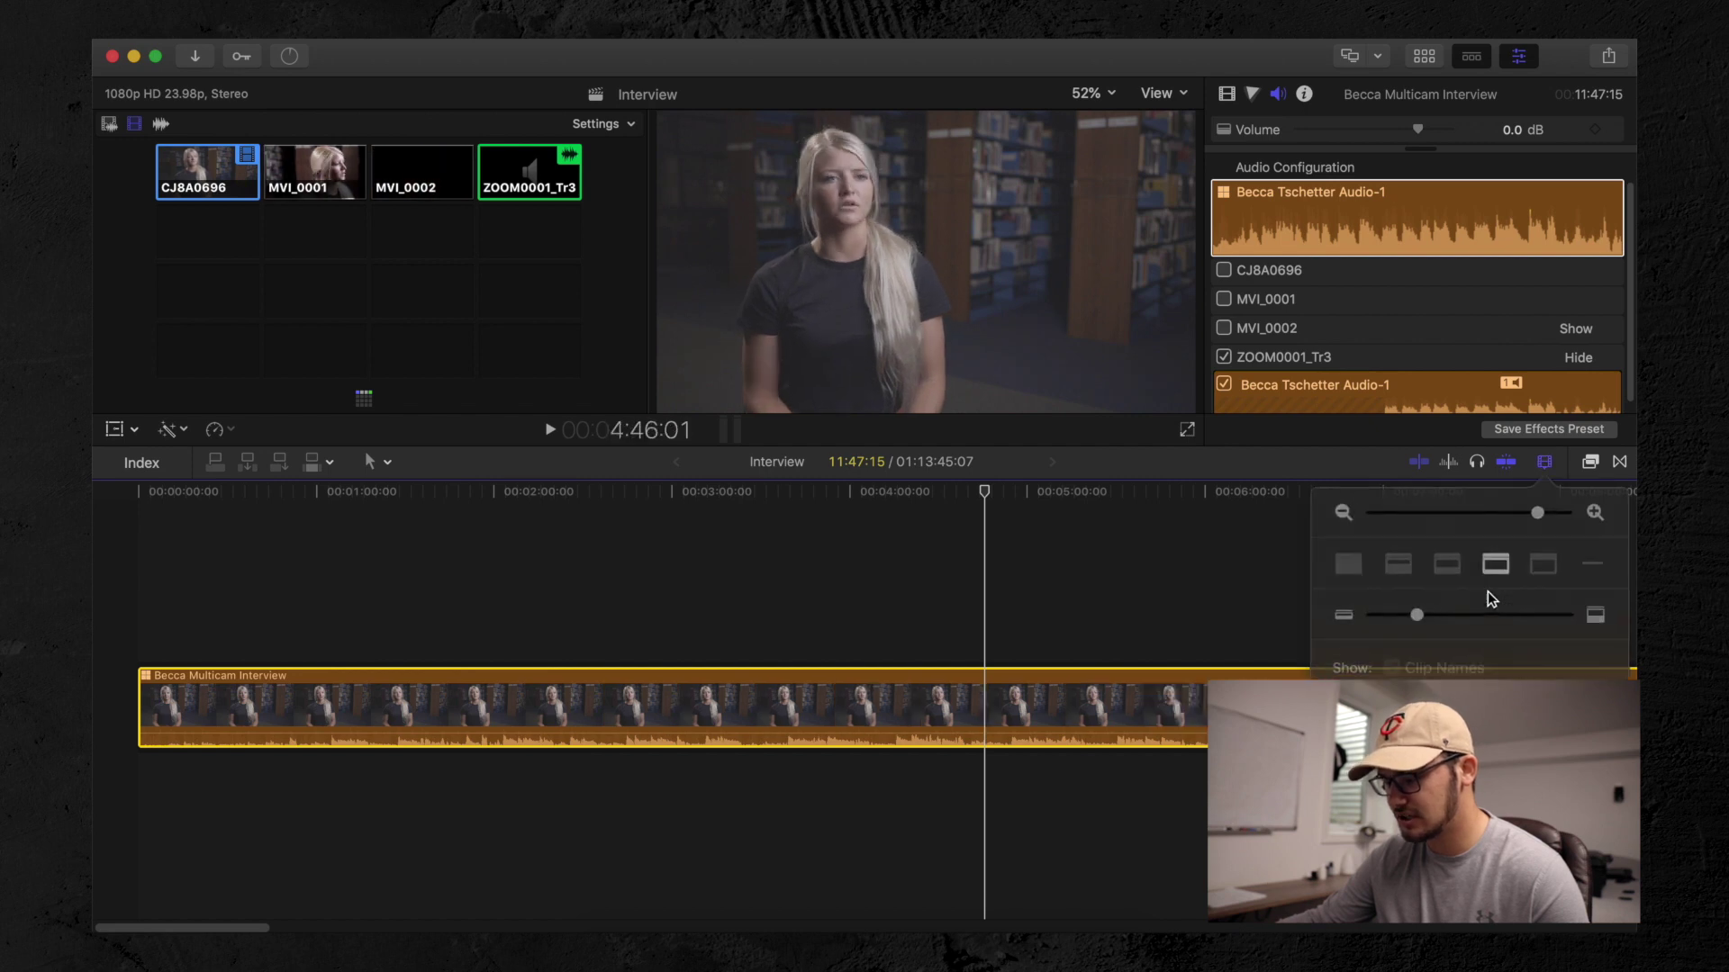
pyautogui.moveTo(1428, 605); pyautogui.dragTo(1451, 605)
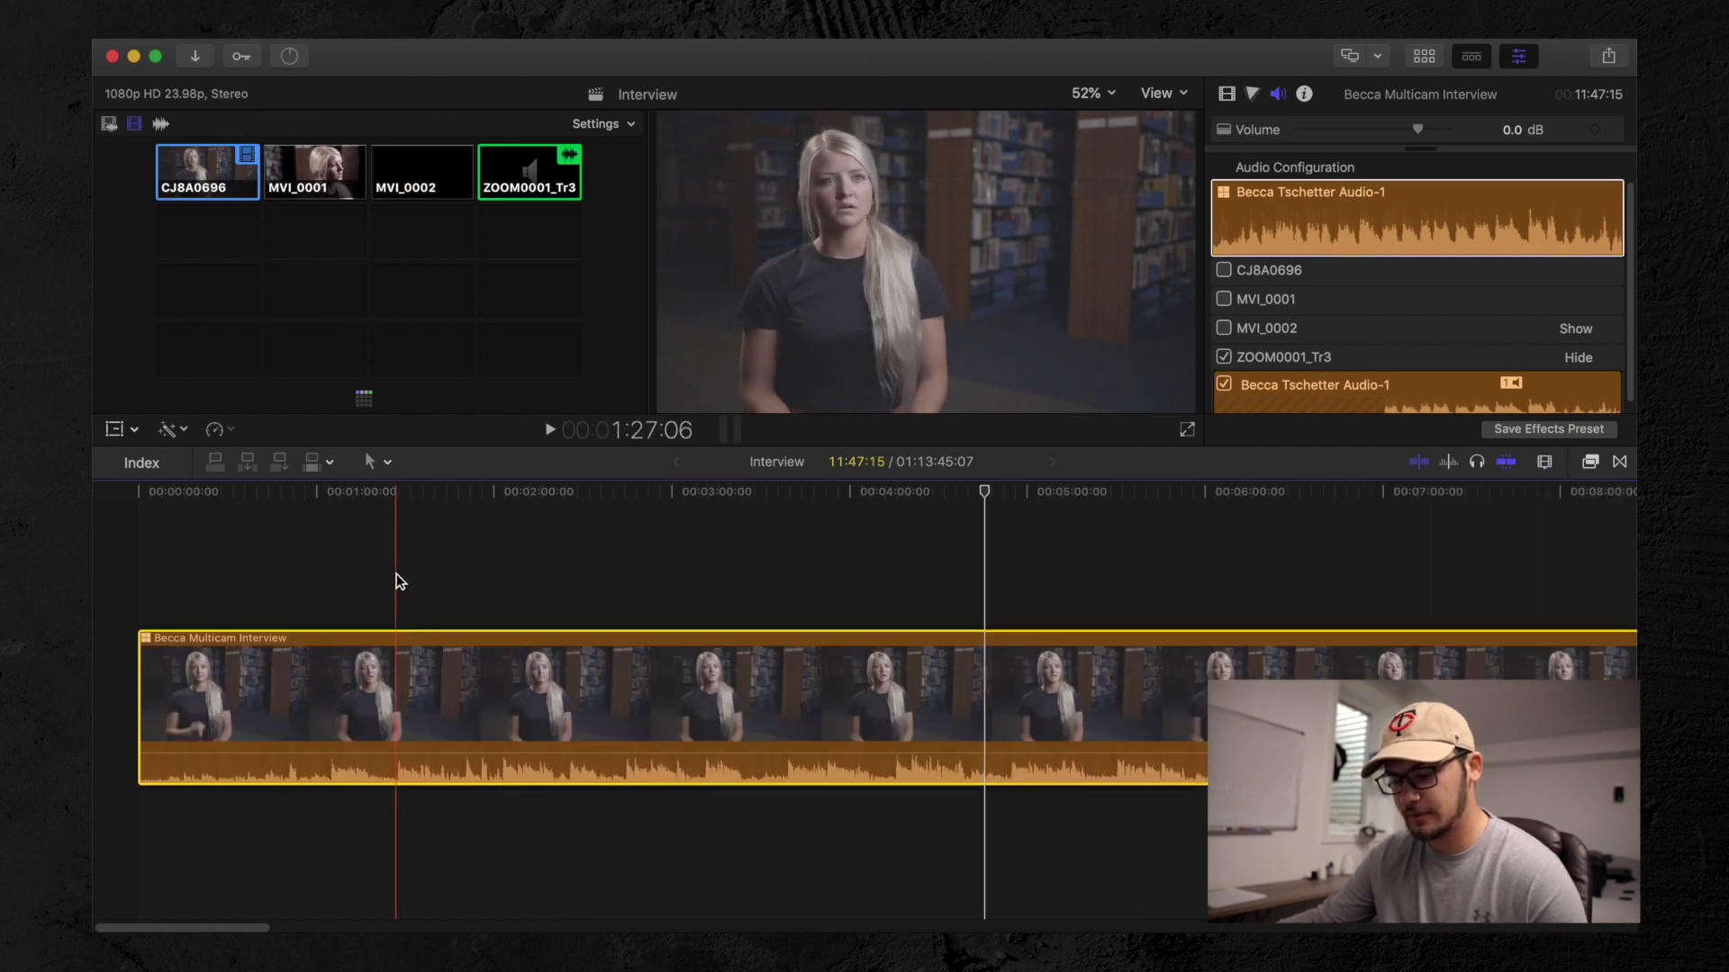
# Play the first interview from about the 1:05 mark and check the playback loudness
pyautogui.press('space')
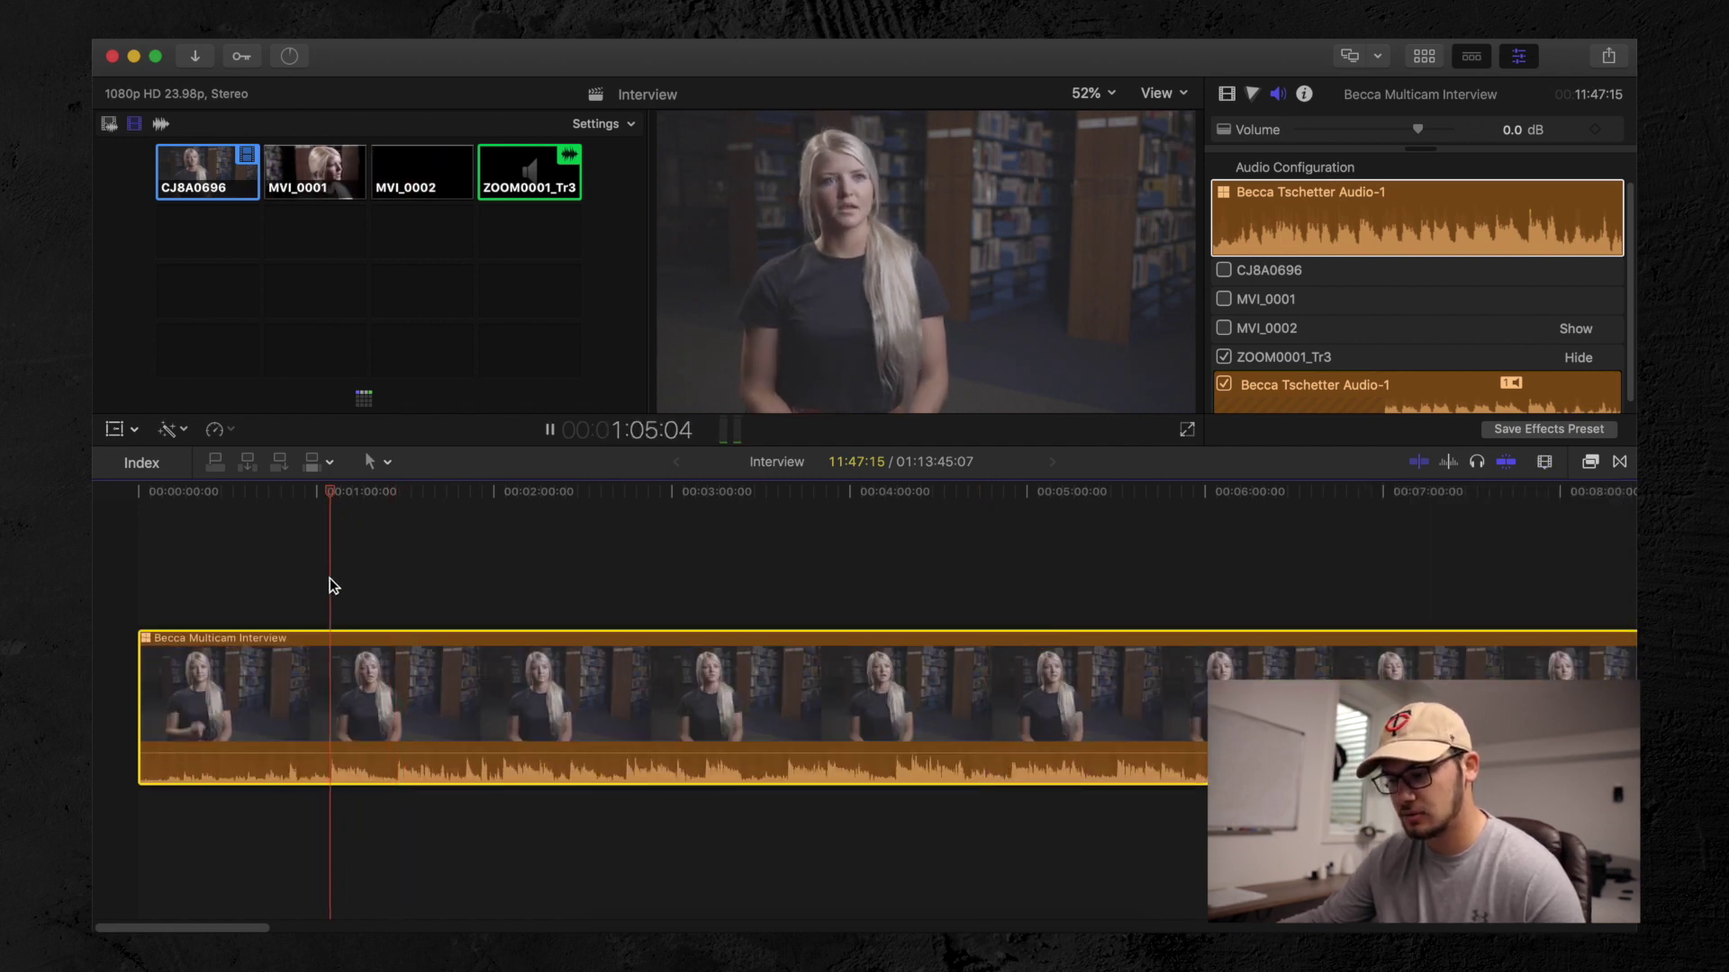
pyautogui.press('XF86AudioRaiseVolume')
pyautogui.press('XF86AudioLowerVolume')
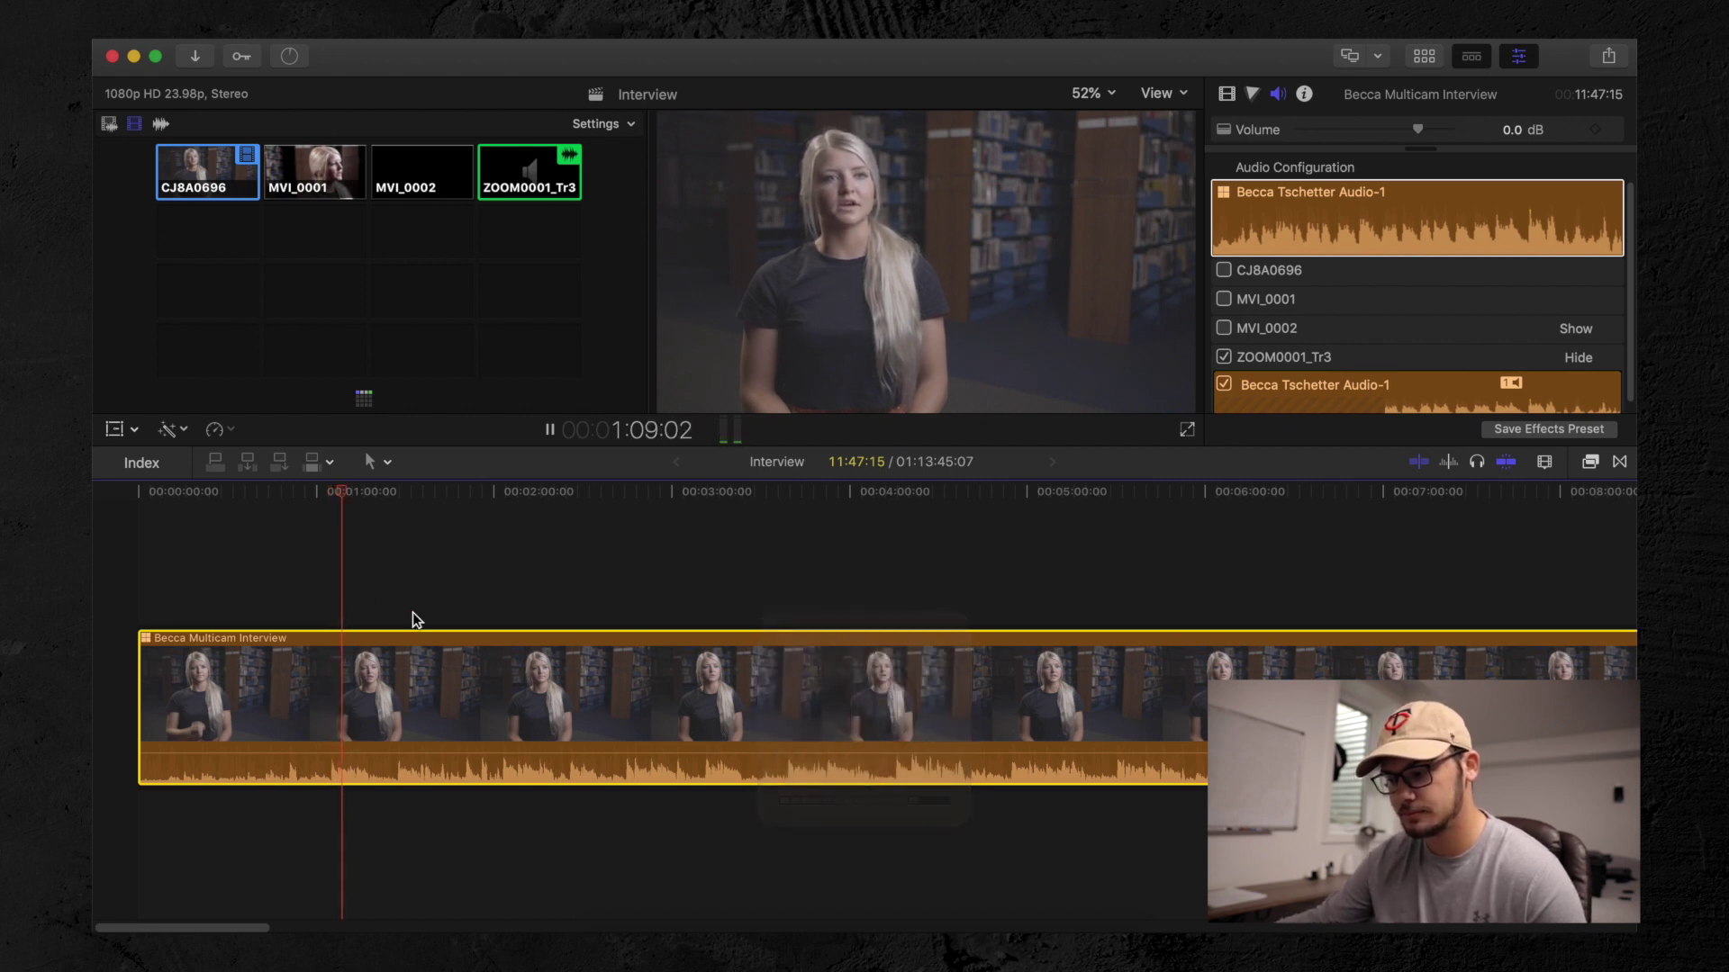
# Trim the start of the first interview clip to 1:05:04, removing everything before the first answer
pyautogui.press('XF86AudioRaiseVolume')
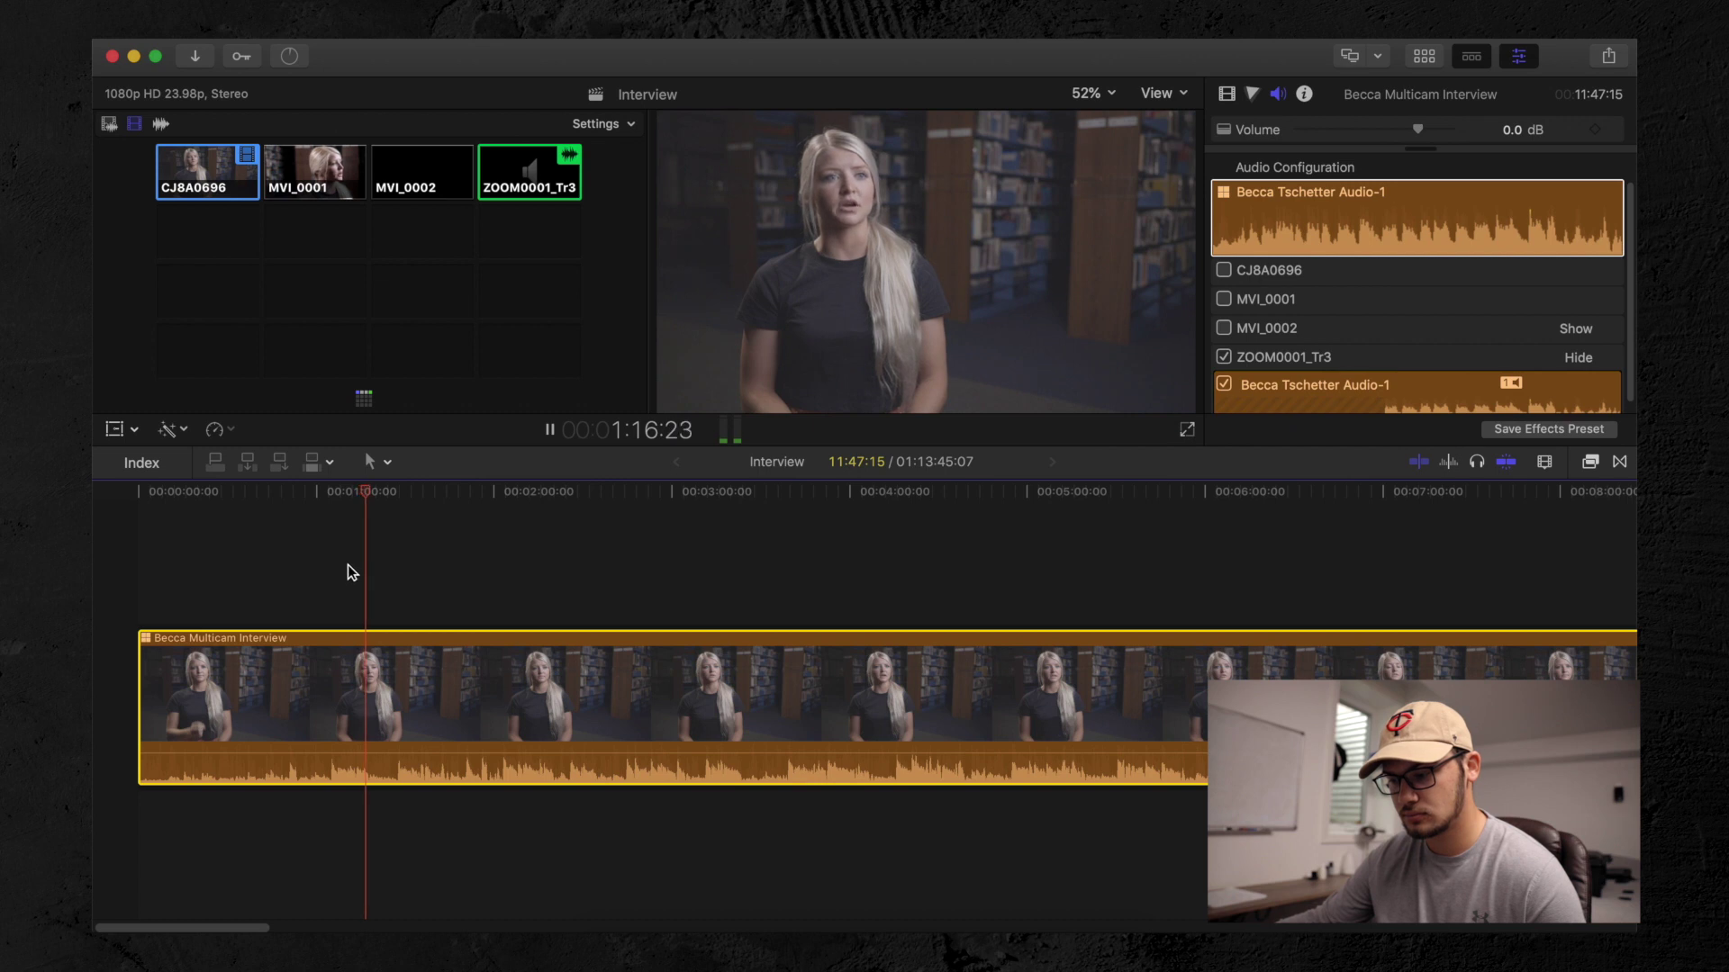
pyautogui.press('space')
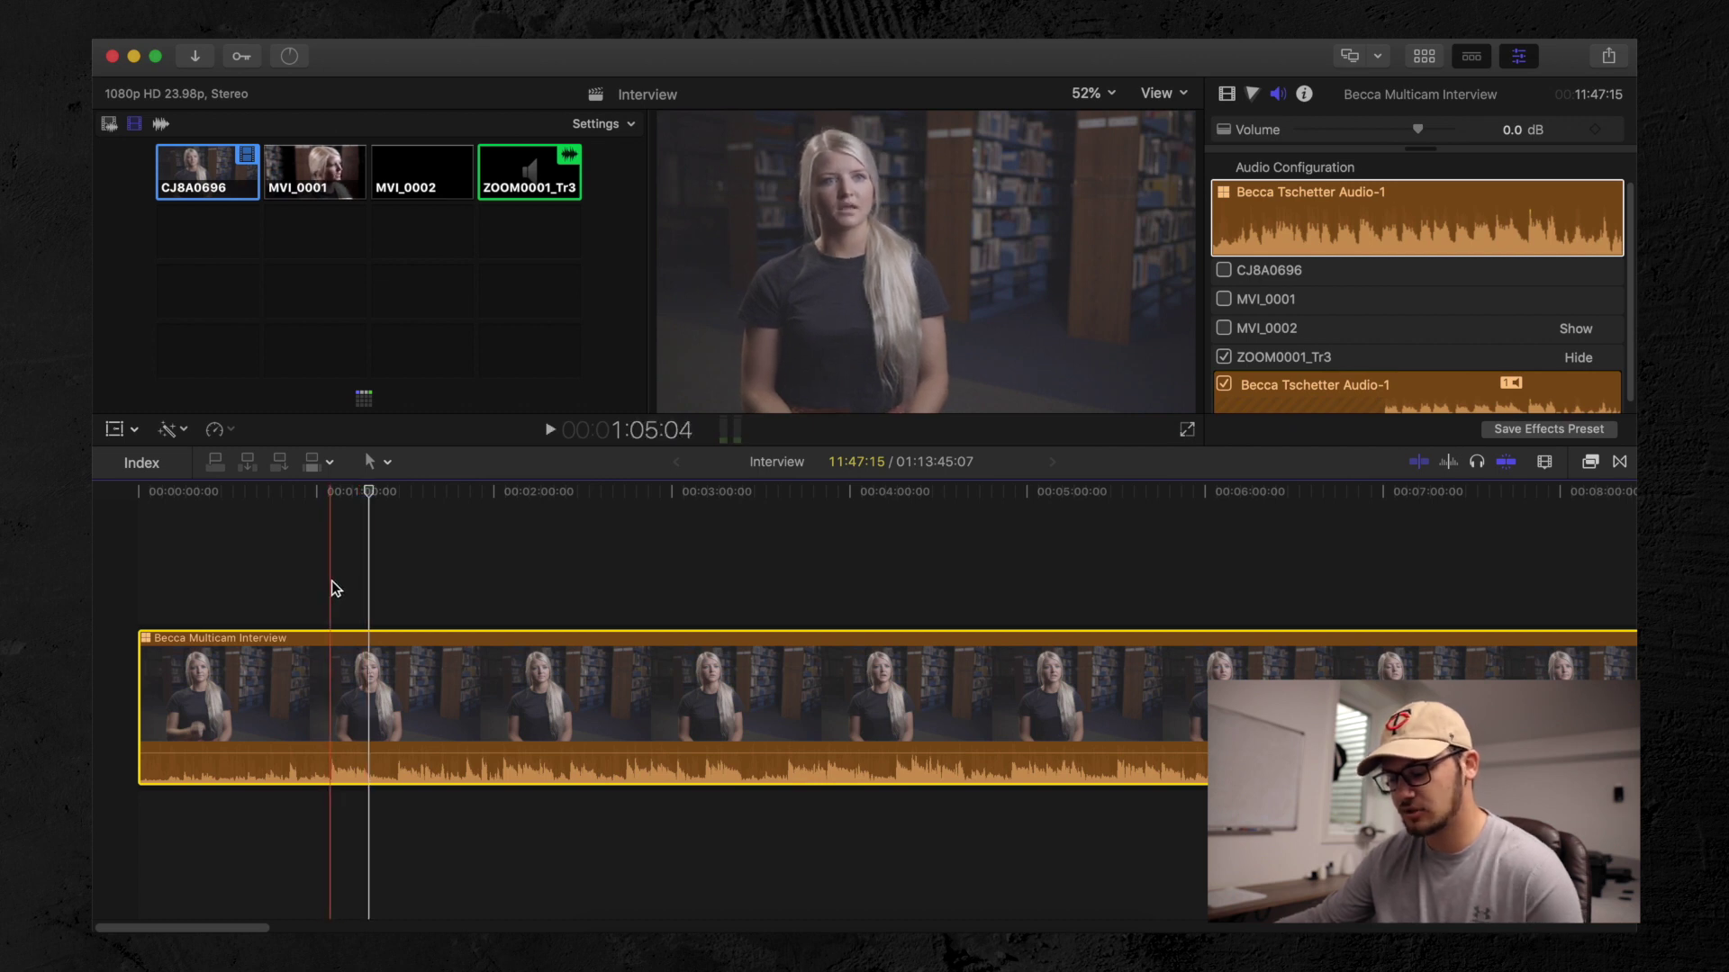
pyautogui.hotkey('alt', '[')
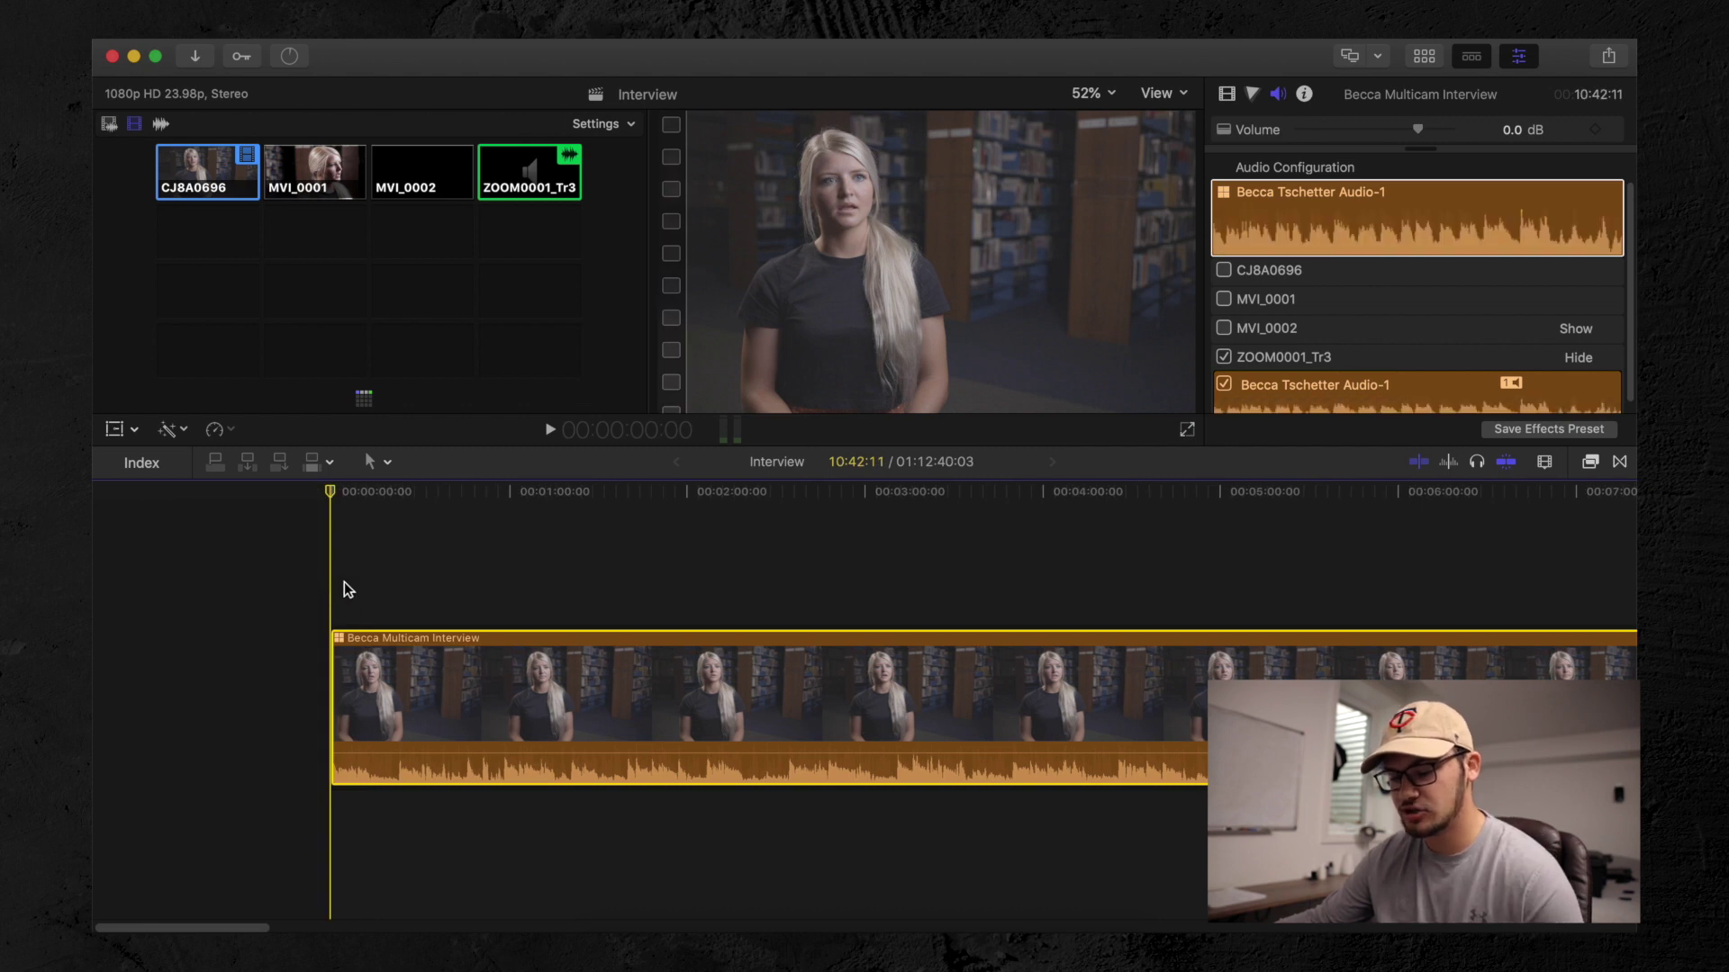
# Play the trimmed interview from its start and split the clip at 13:01
pyautogui.press('space')
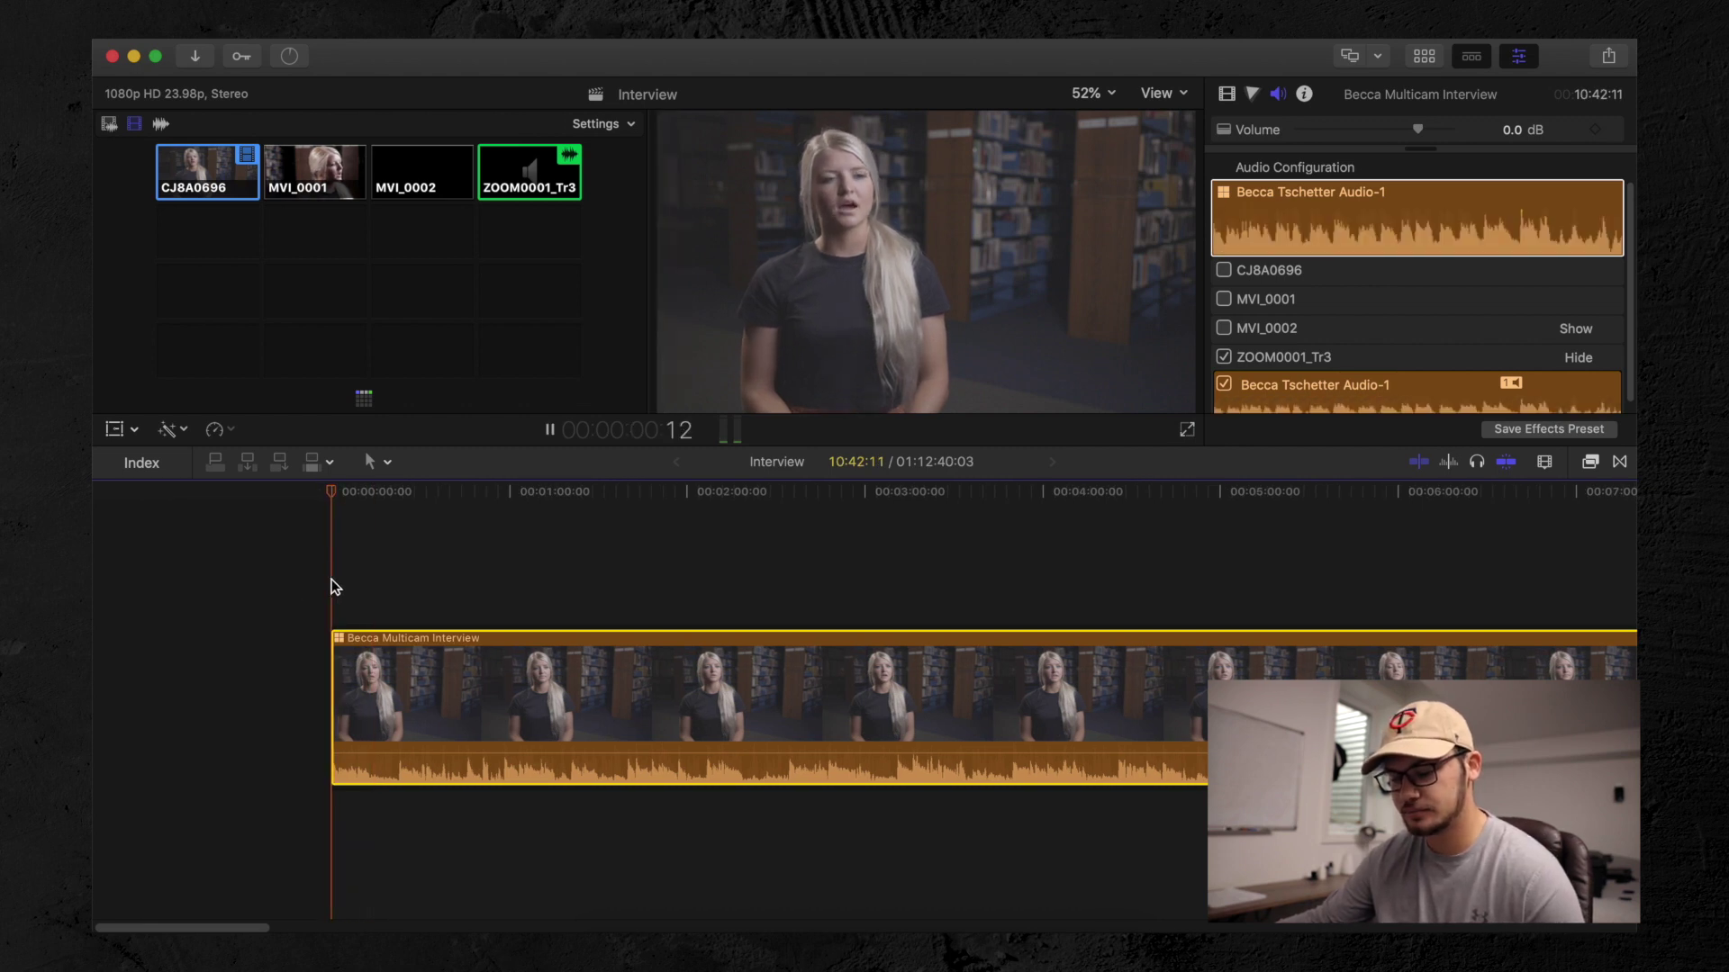
pyautogui.click(380, 596)
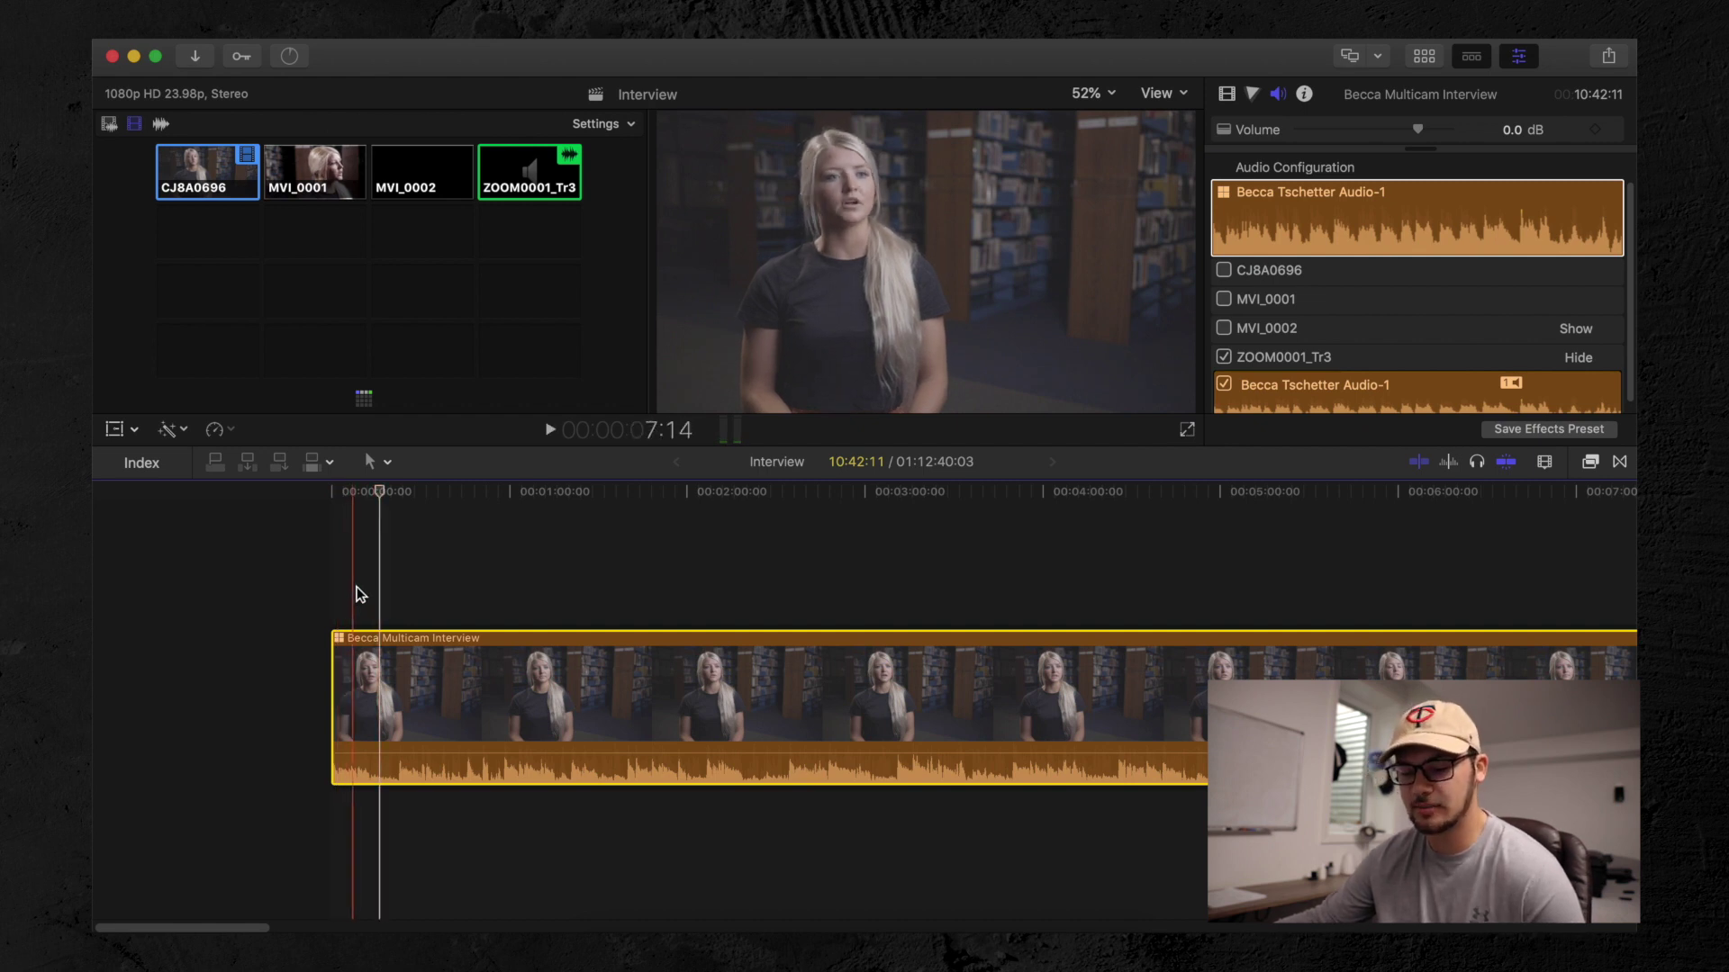
pyautogui.press('space')
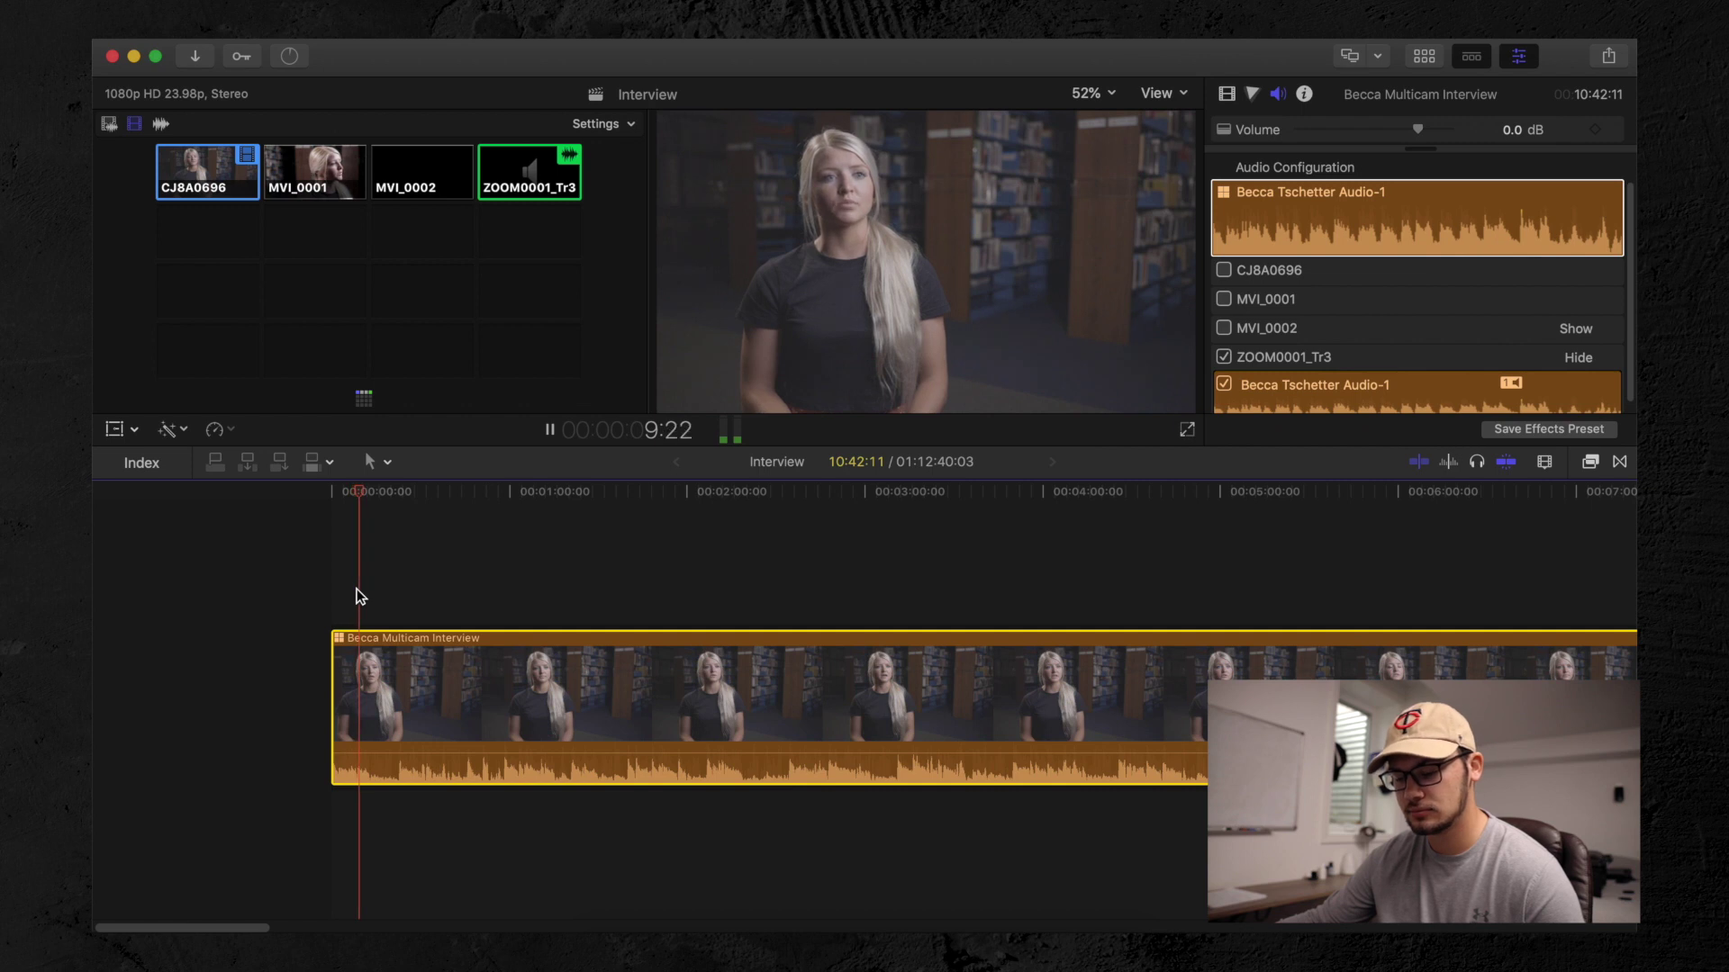
pyautogui.press('super+equal')
pyautogui.hscroll(-2, 342, 721)
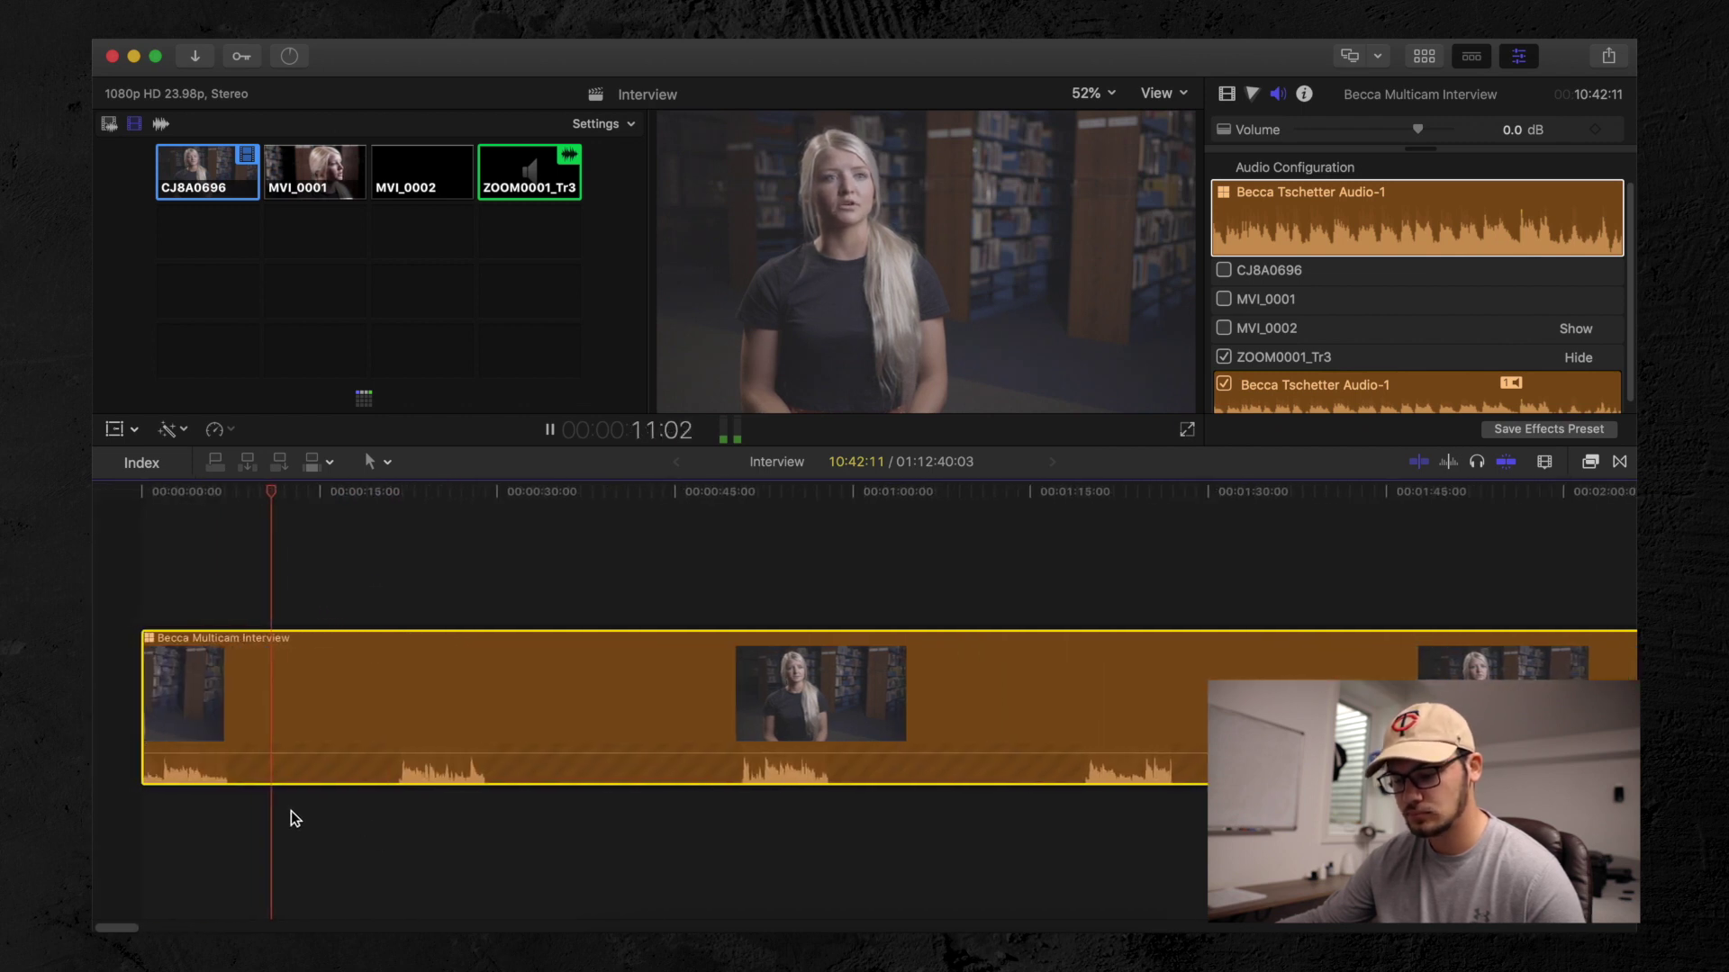
pyautogui.press('space')
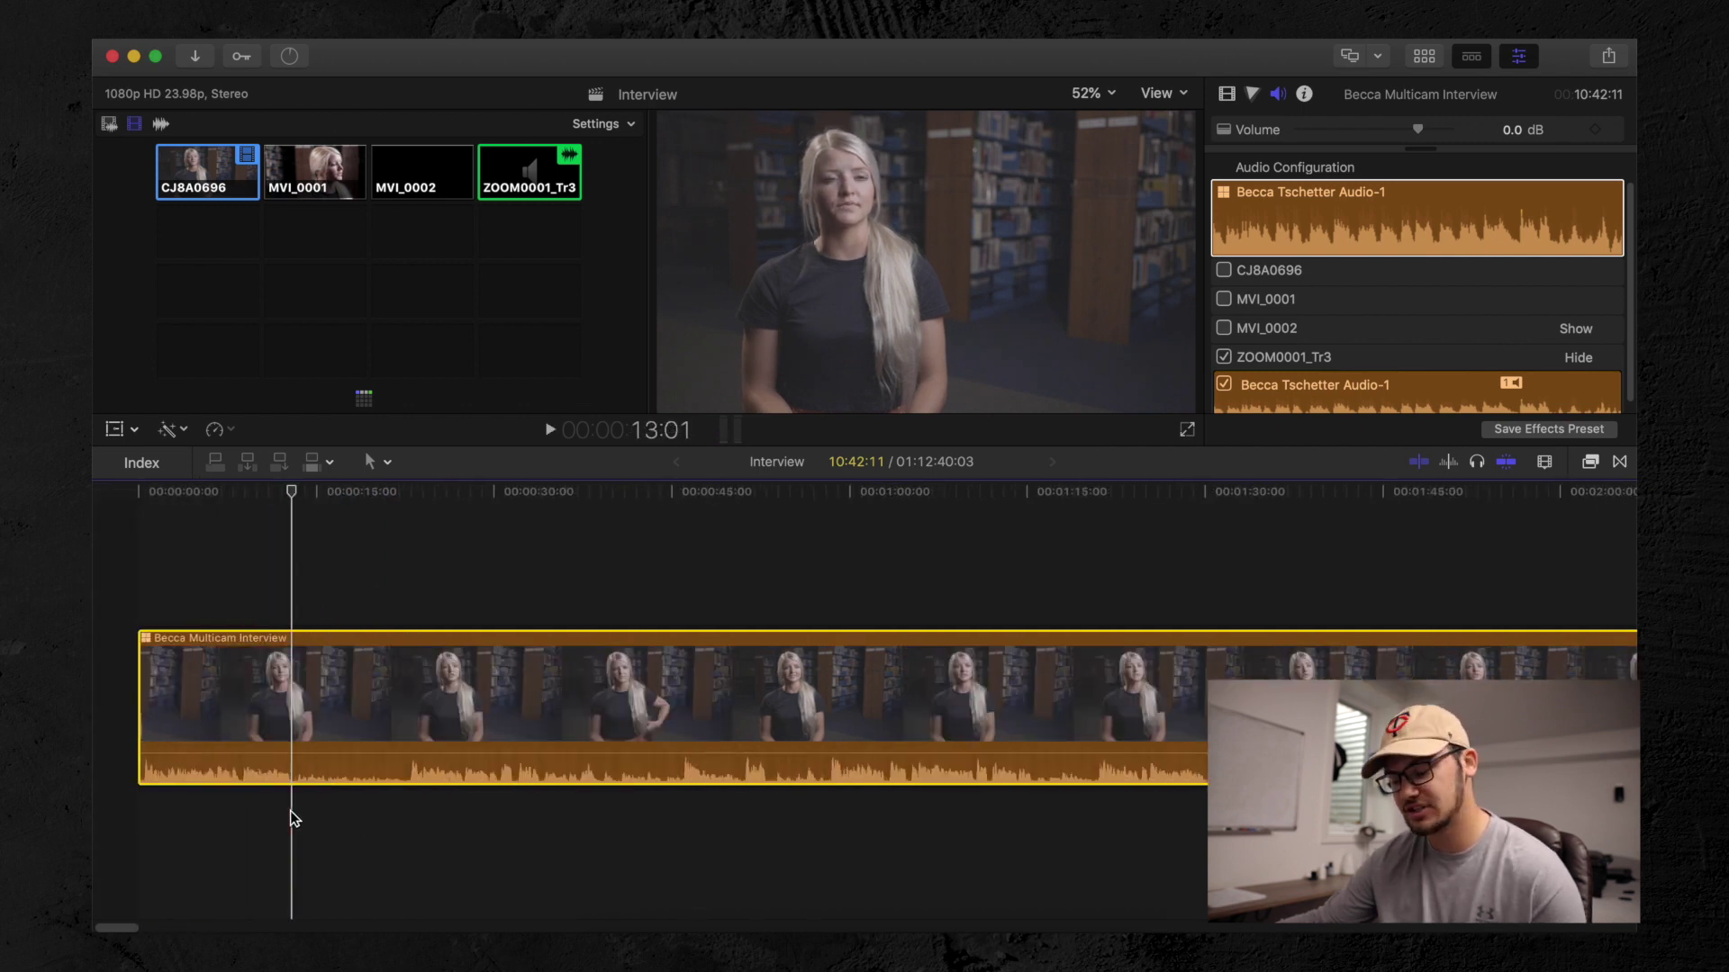
pyautogui.press('super+b')
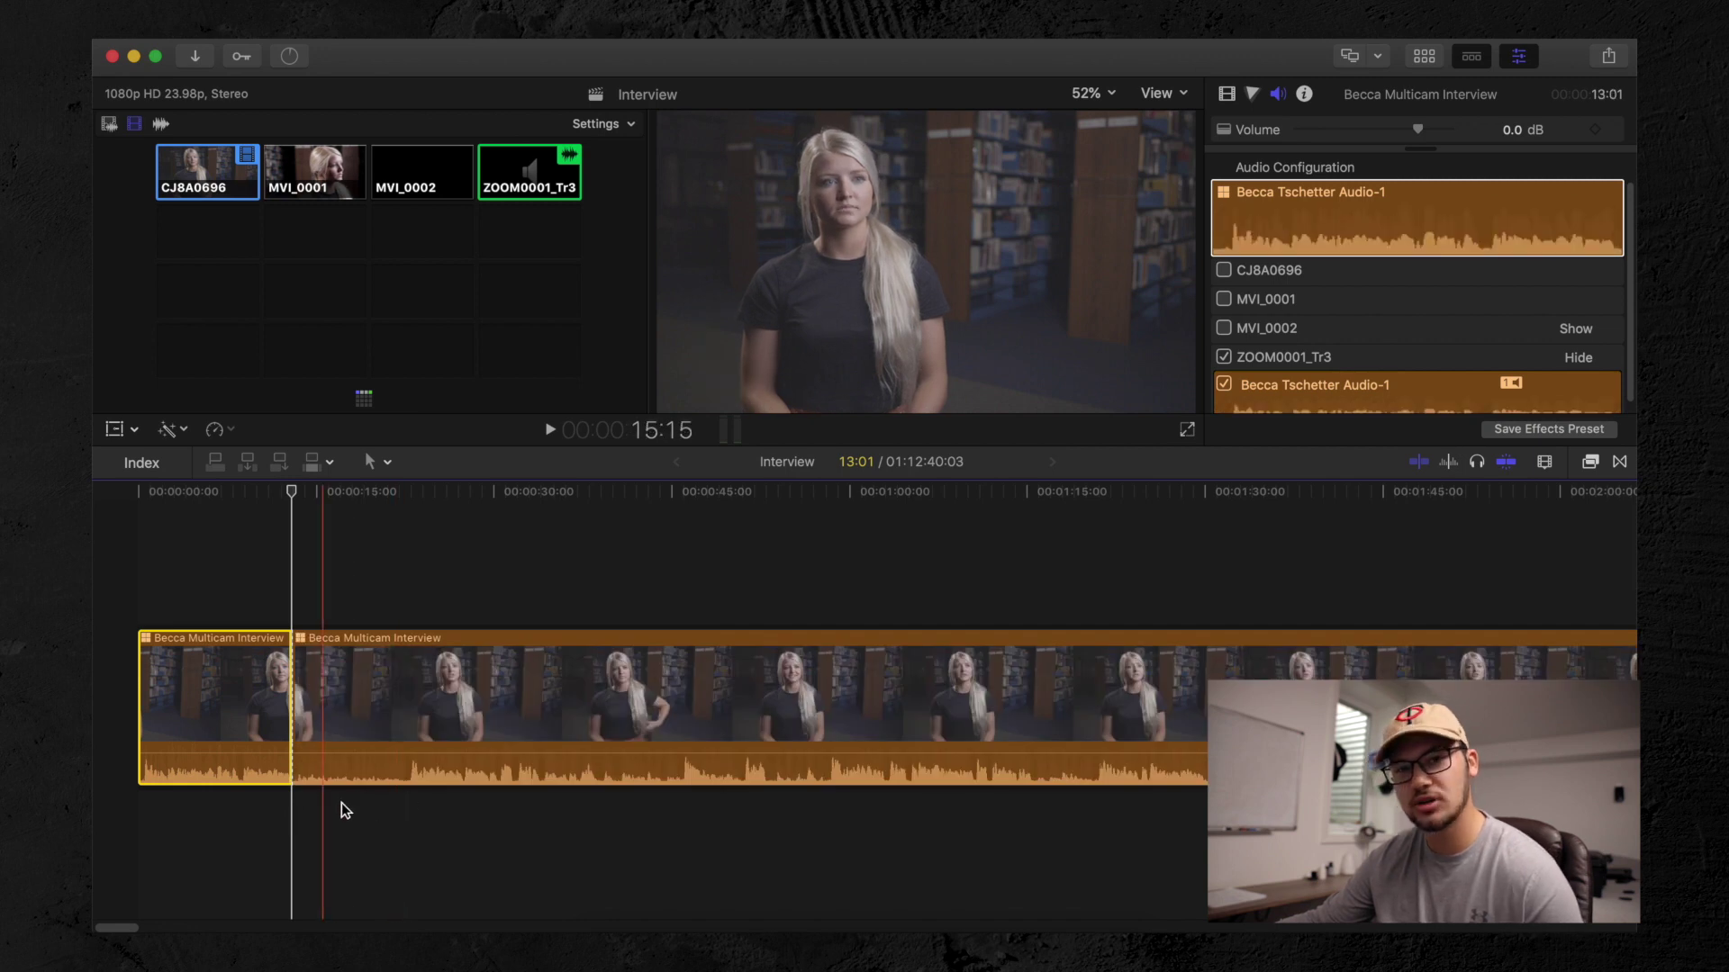
# Play on past the cut and trim the start of the second clip to 22:23
pyautogui.press('space')
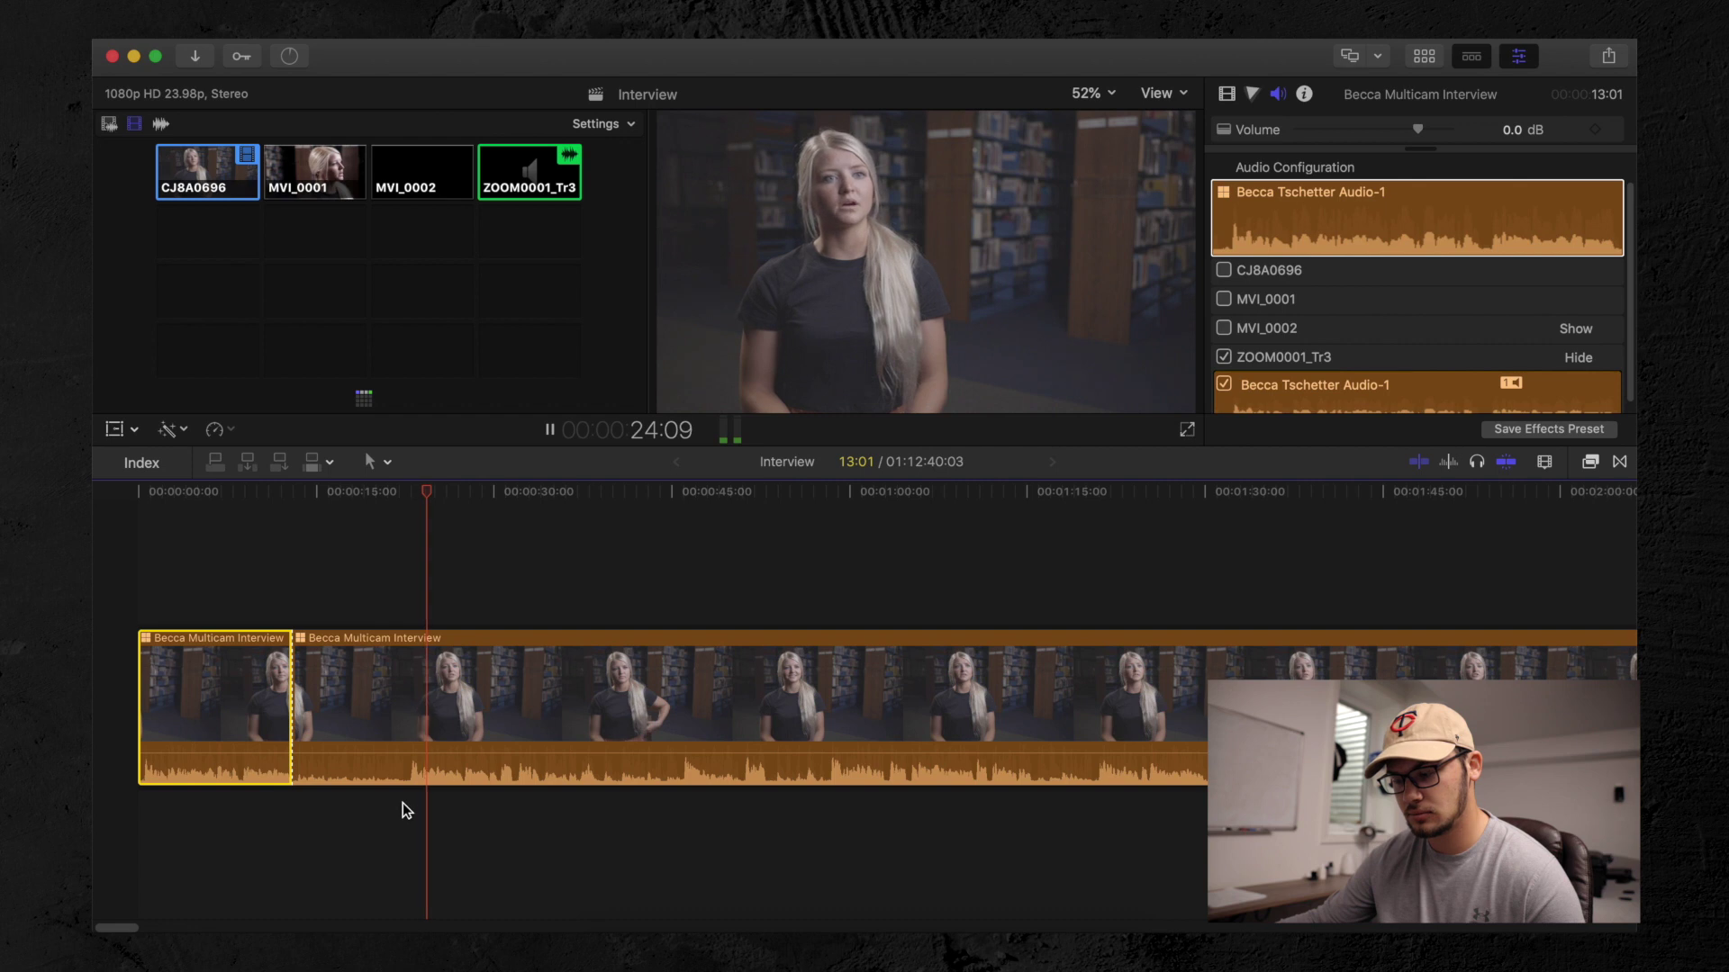
pyautogui.press('space')
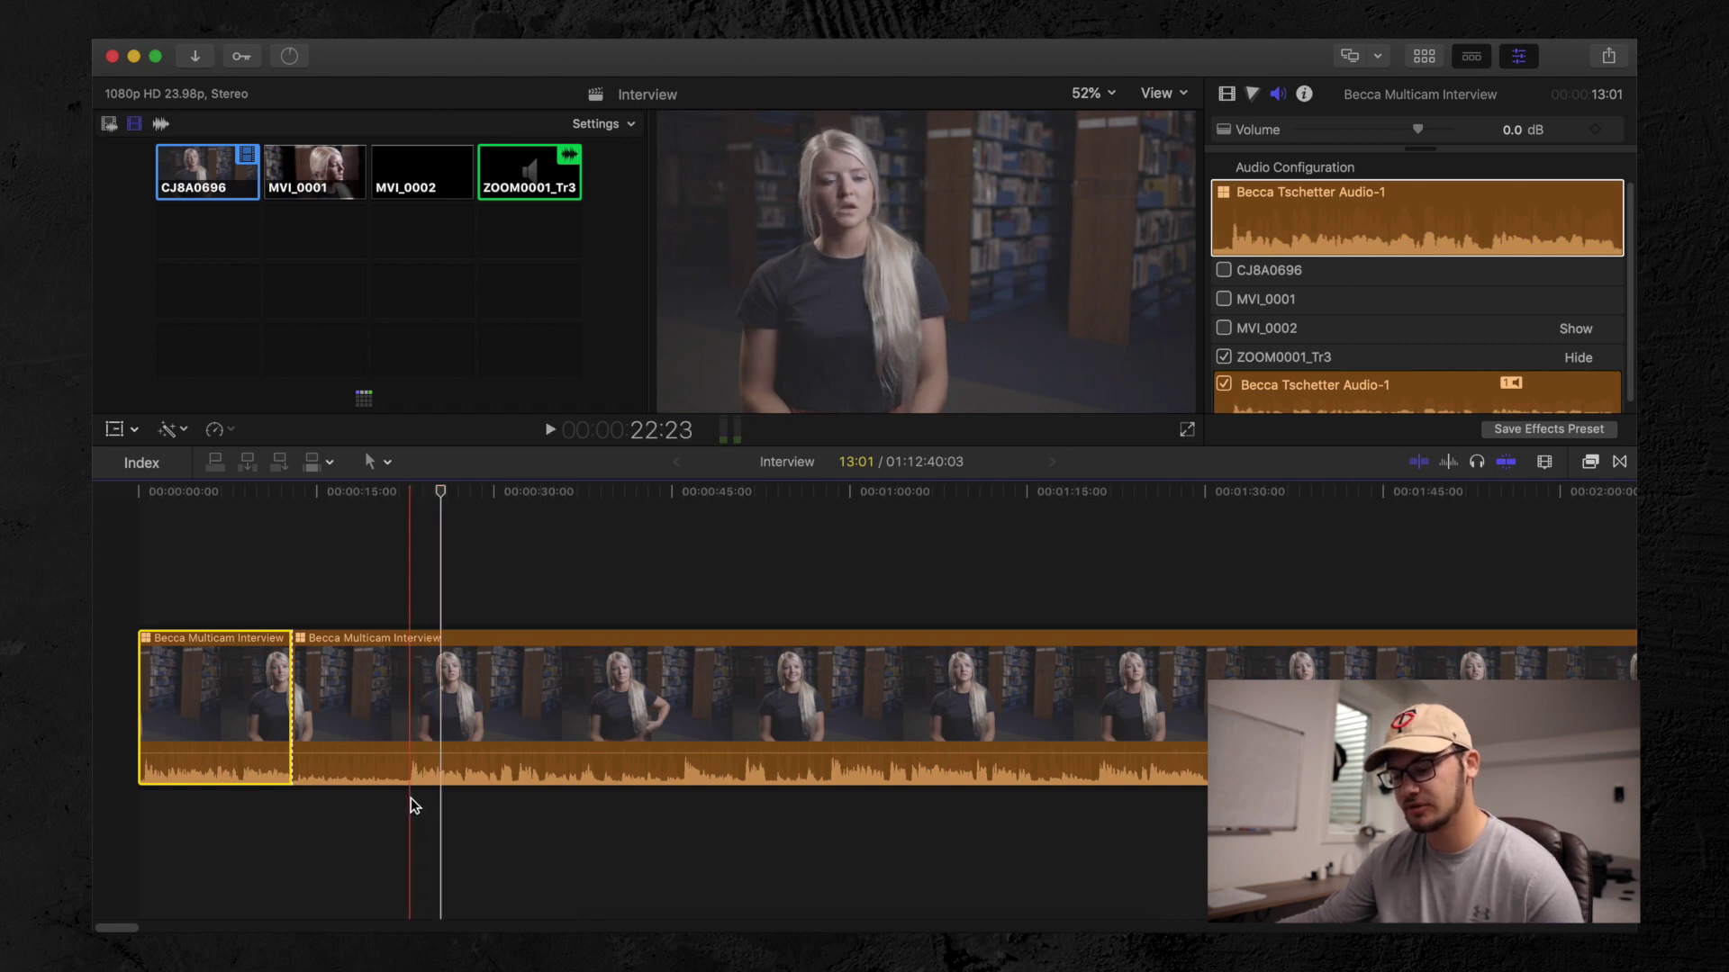
pyautogui.hotkey('alt', '[')
# Listen further through the second clip and trim its start to 48:12 on the timeline
pyautogui.press('space')
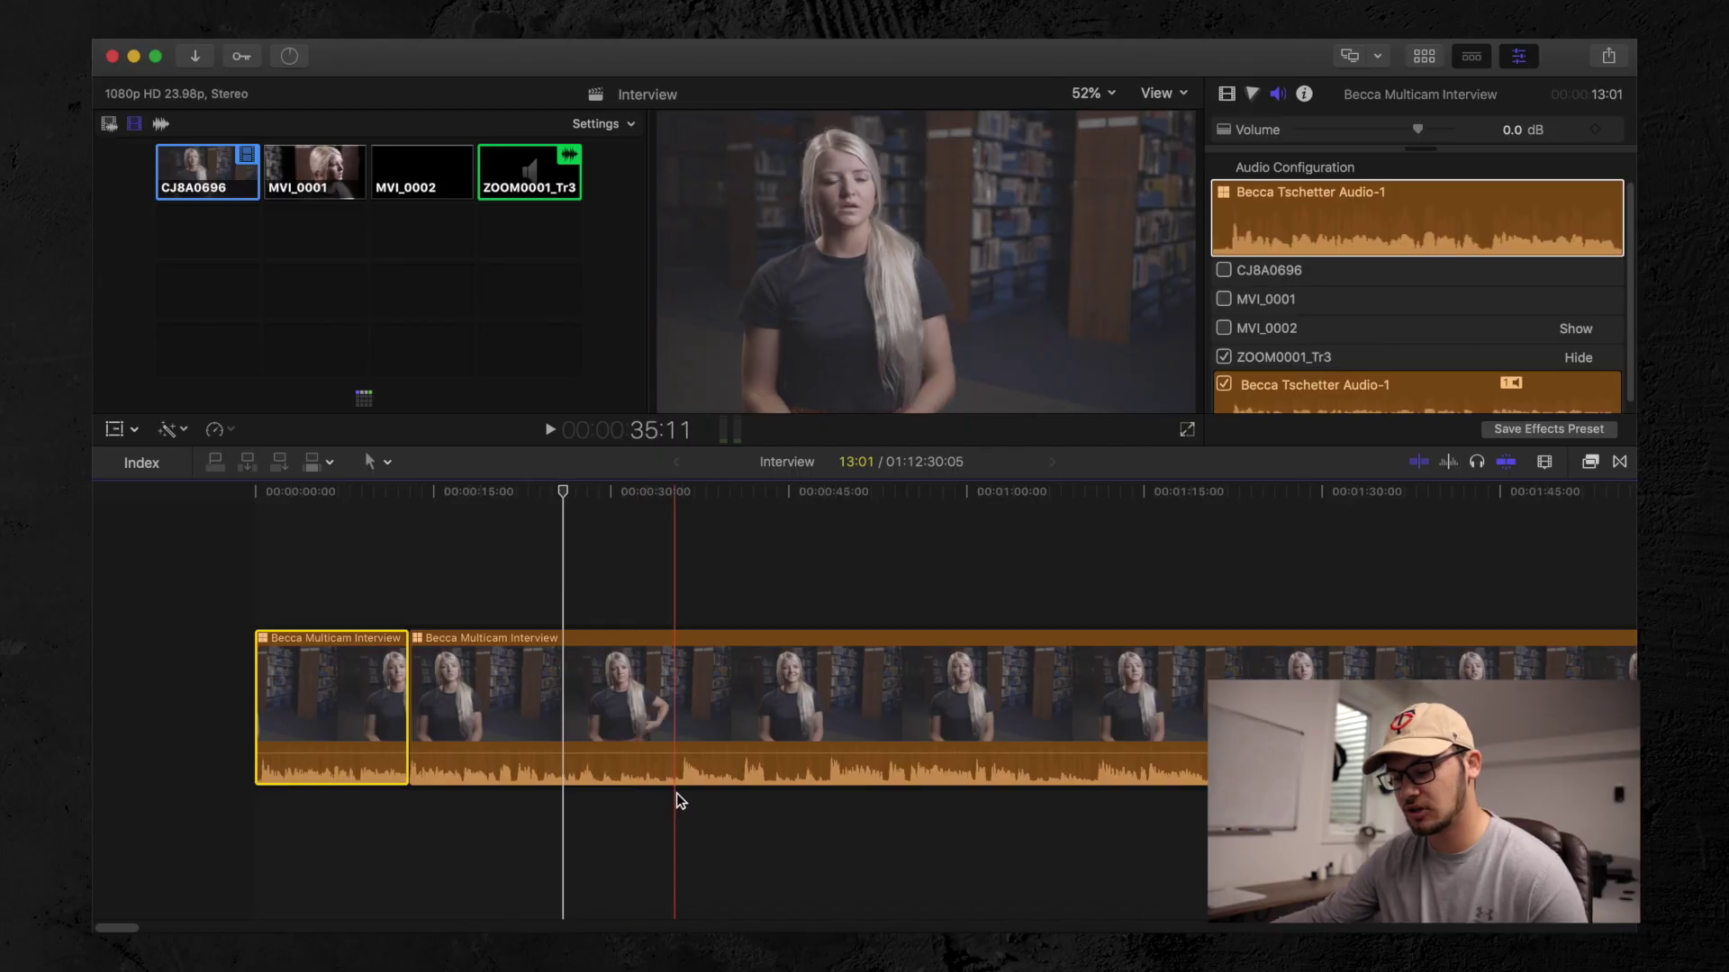
pyautogui.press('space')
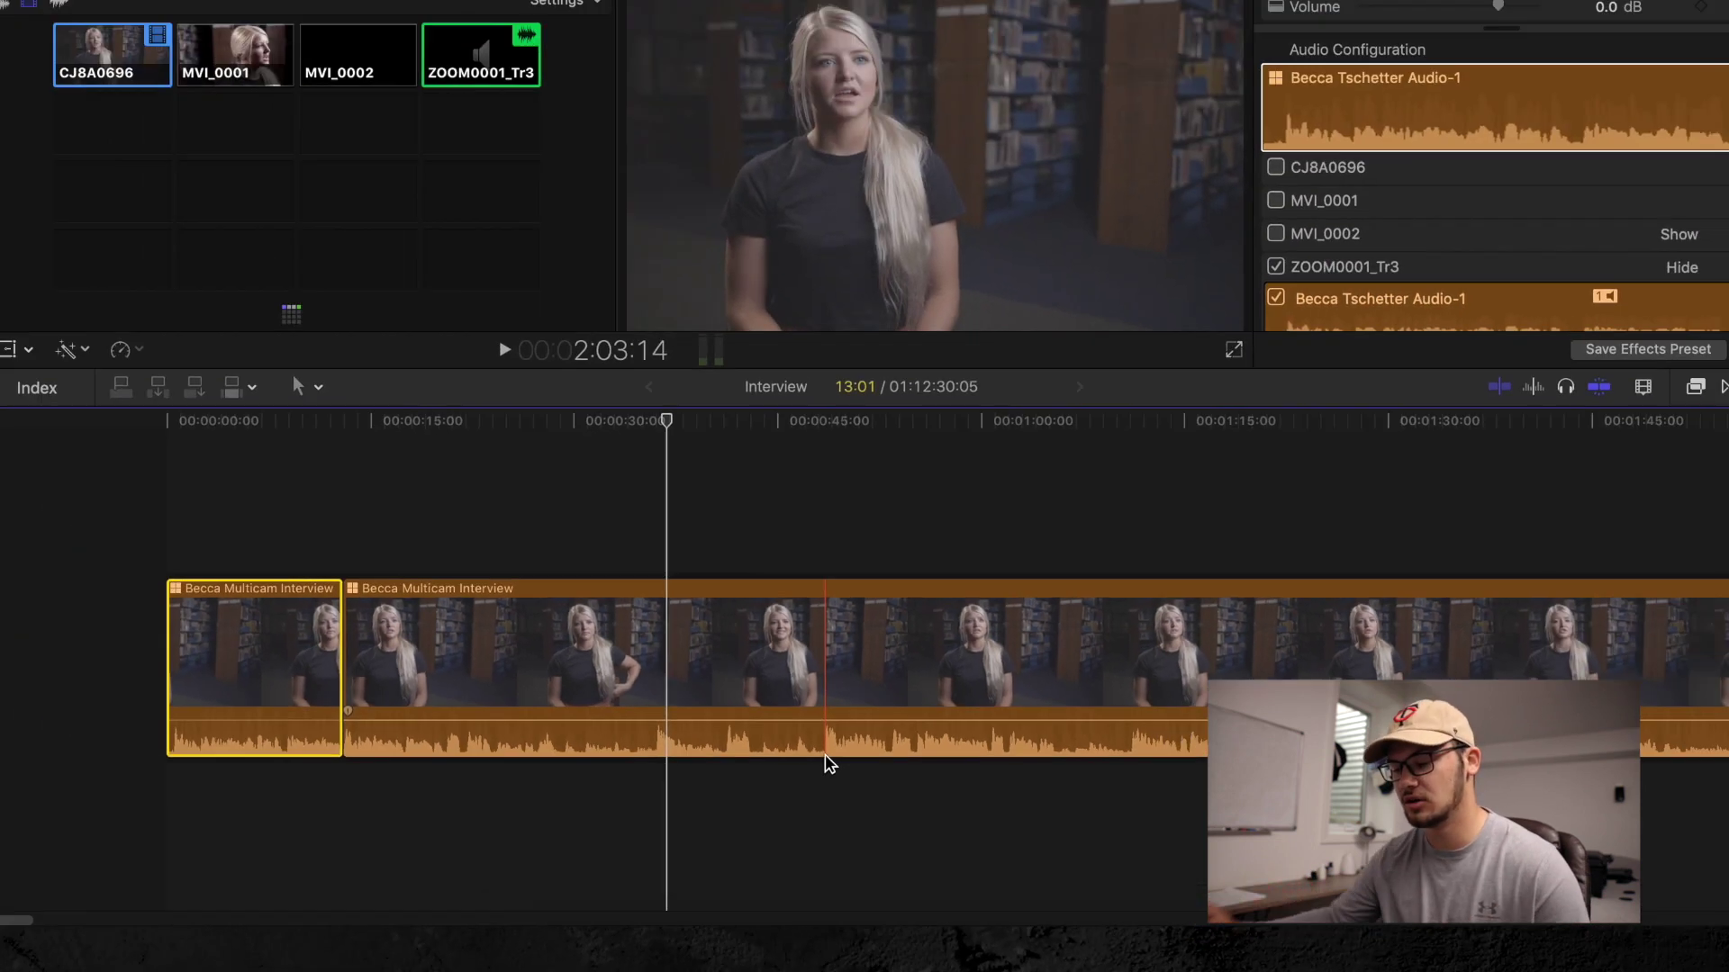
pyautogui.press('space')
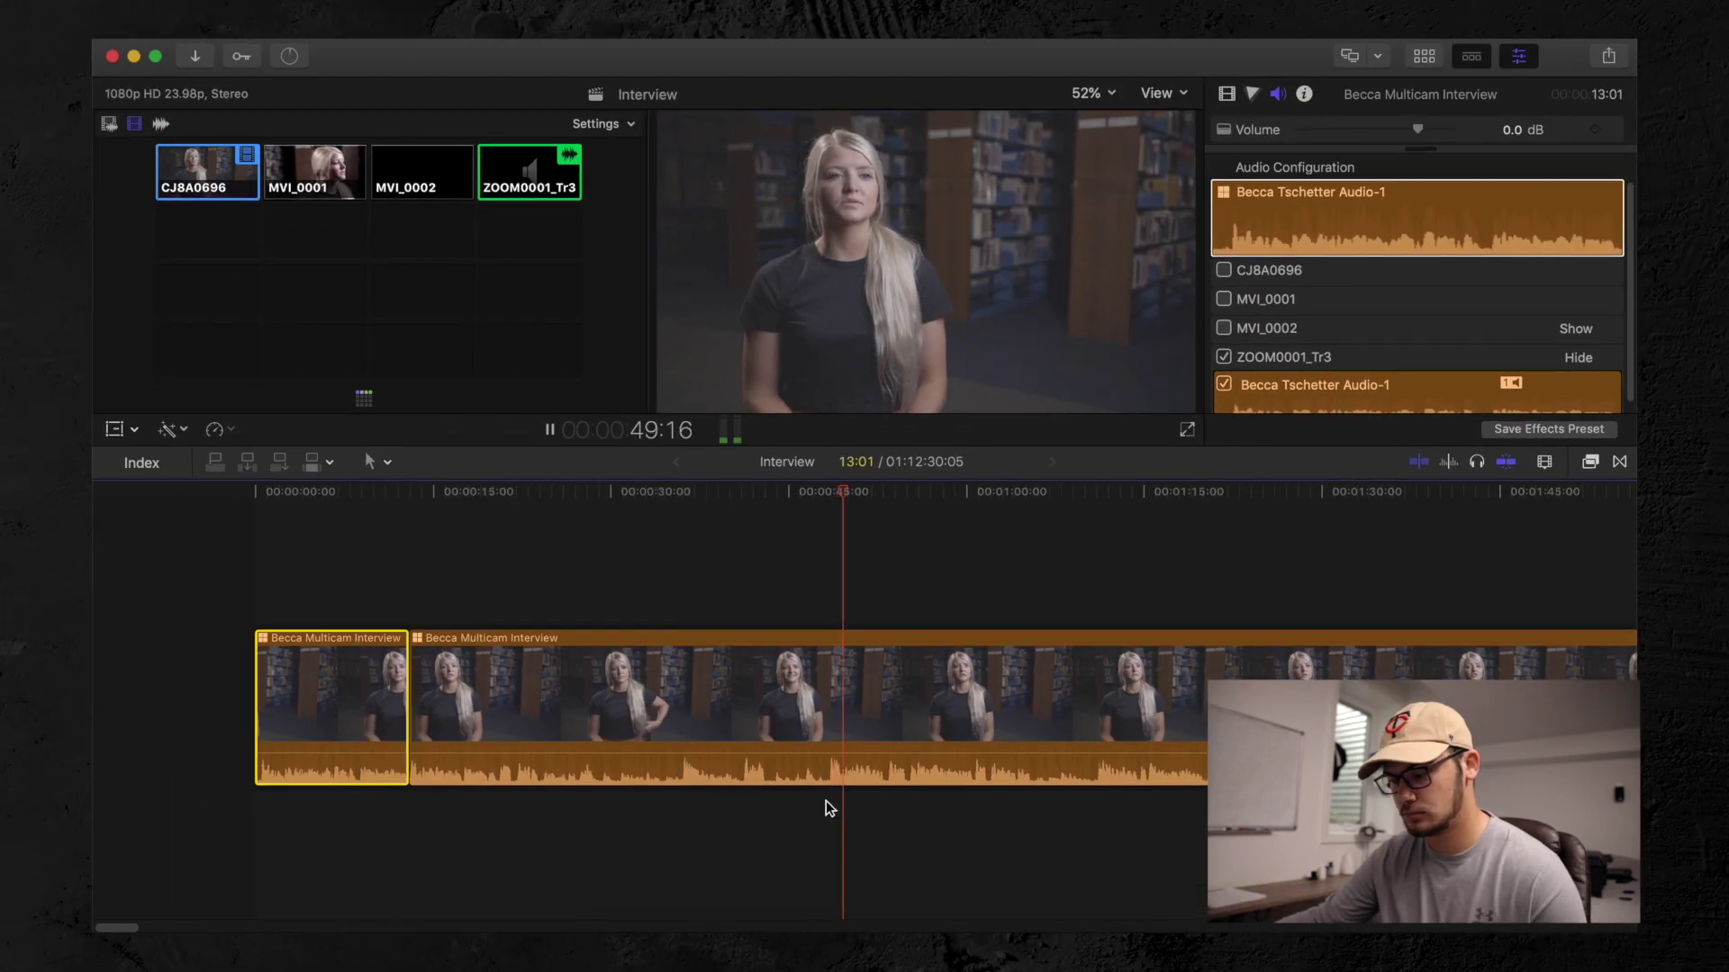
pyautogui.press('space')
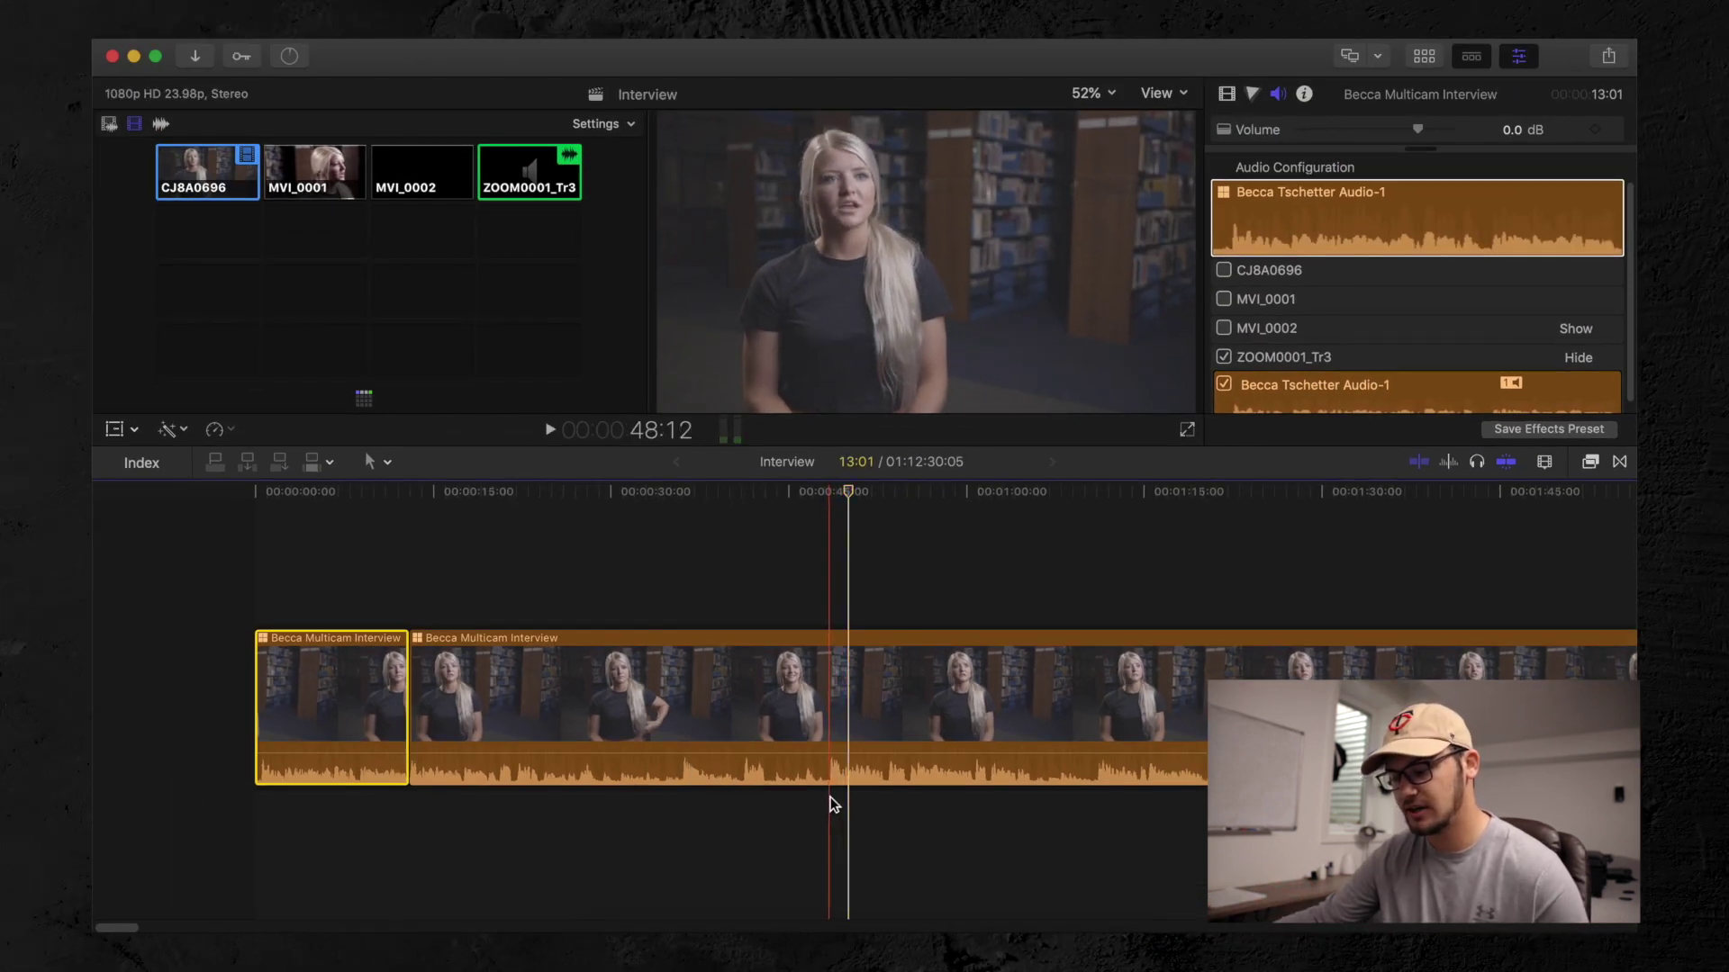
pyautogui.hotkey('alt', '[')
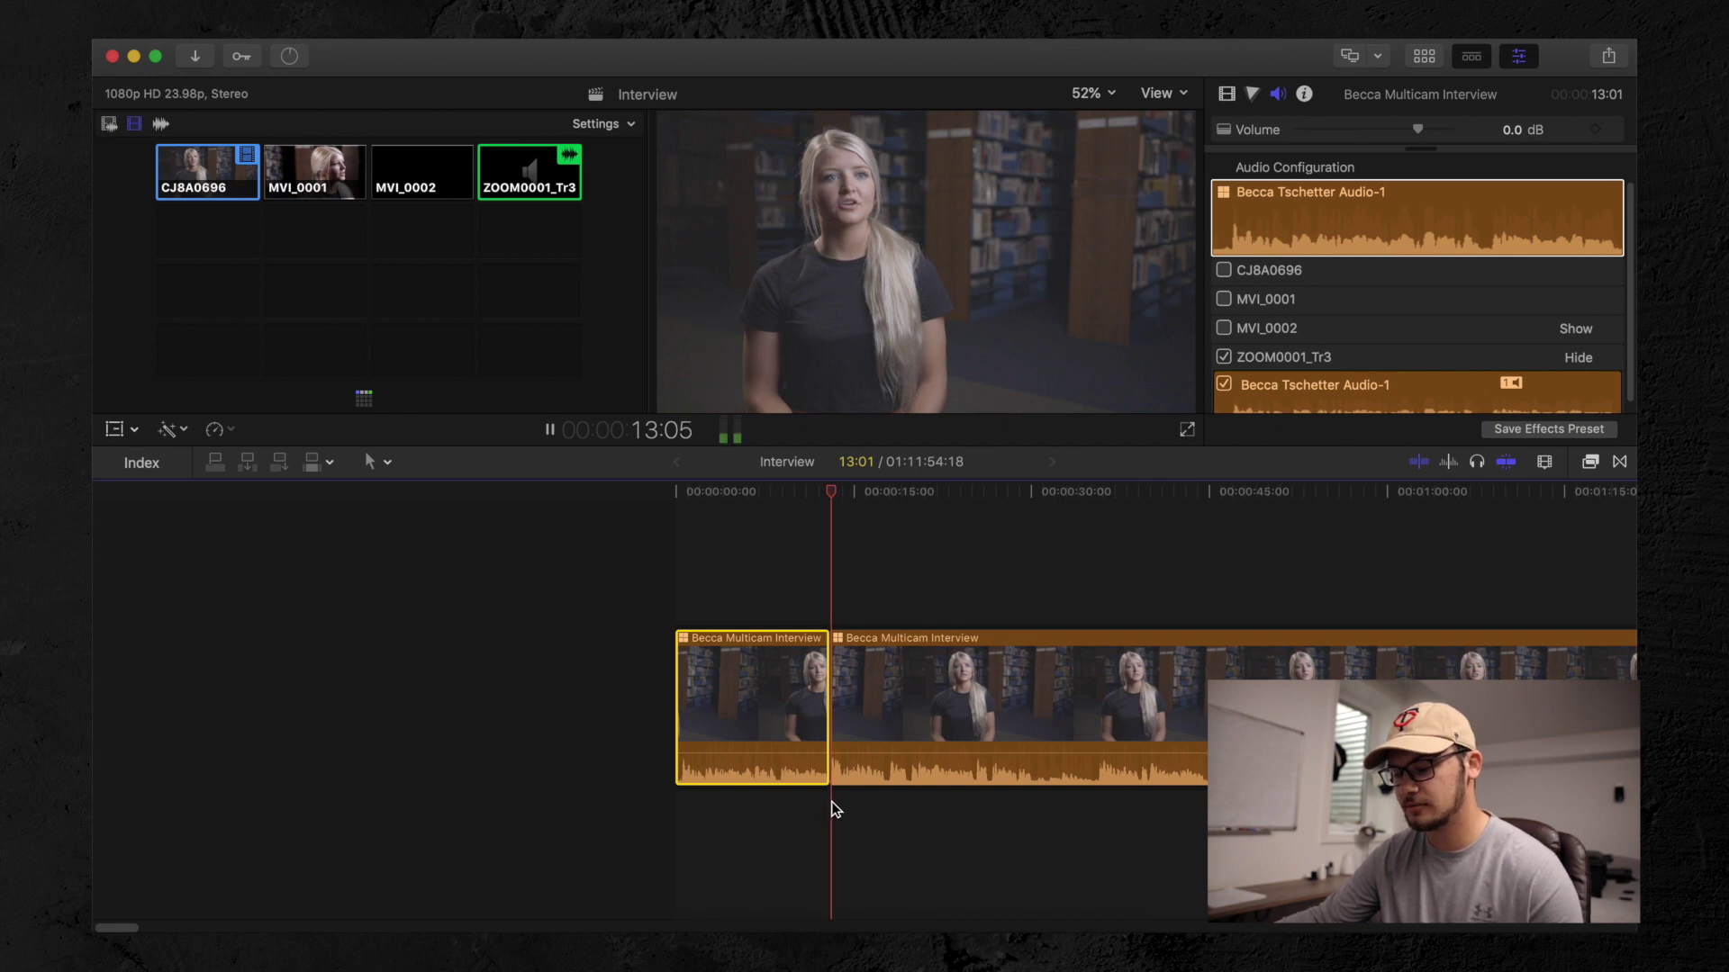
# Play the second clip to the end of its statement and split it at 30:03
pyautogui.press('space')
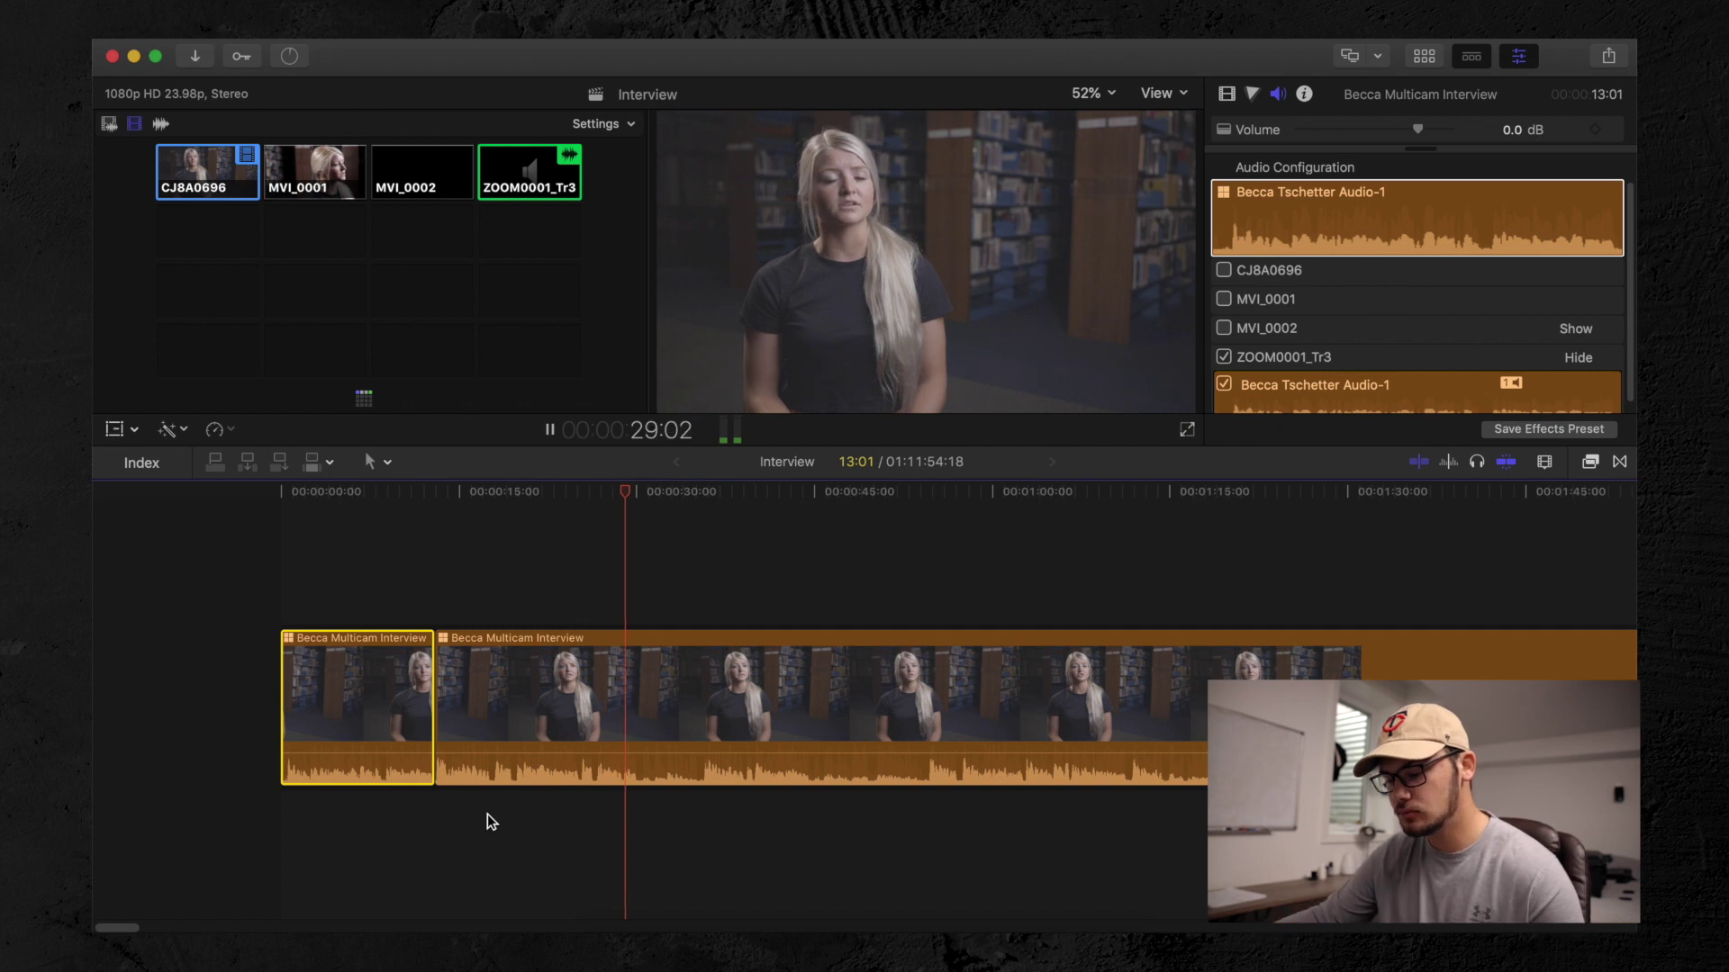
pyautogui.press('space')
pyautogui.click(677, 814)
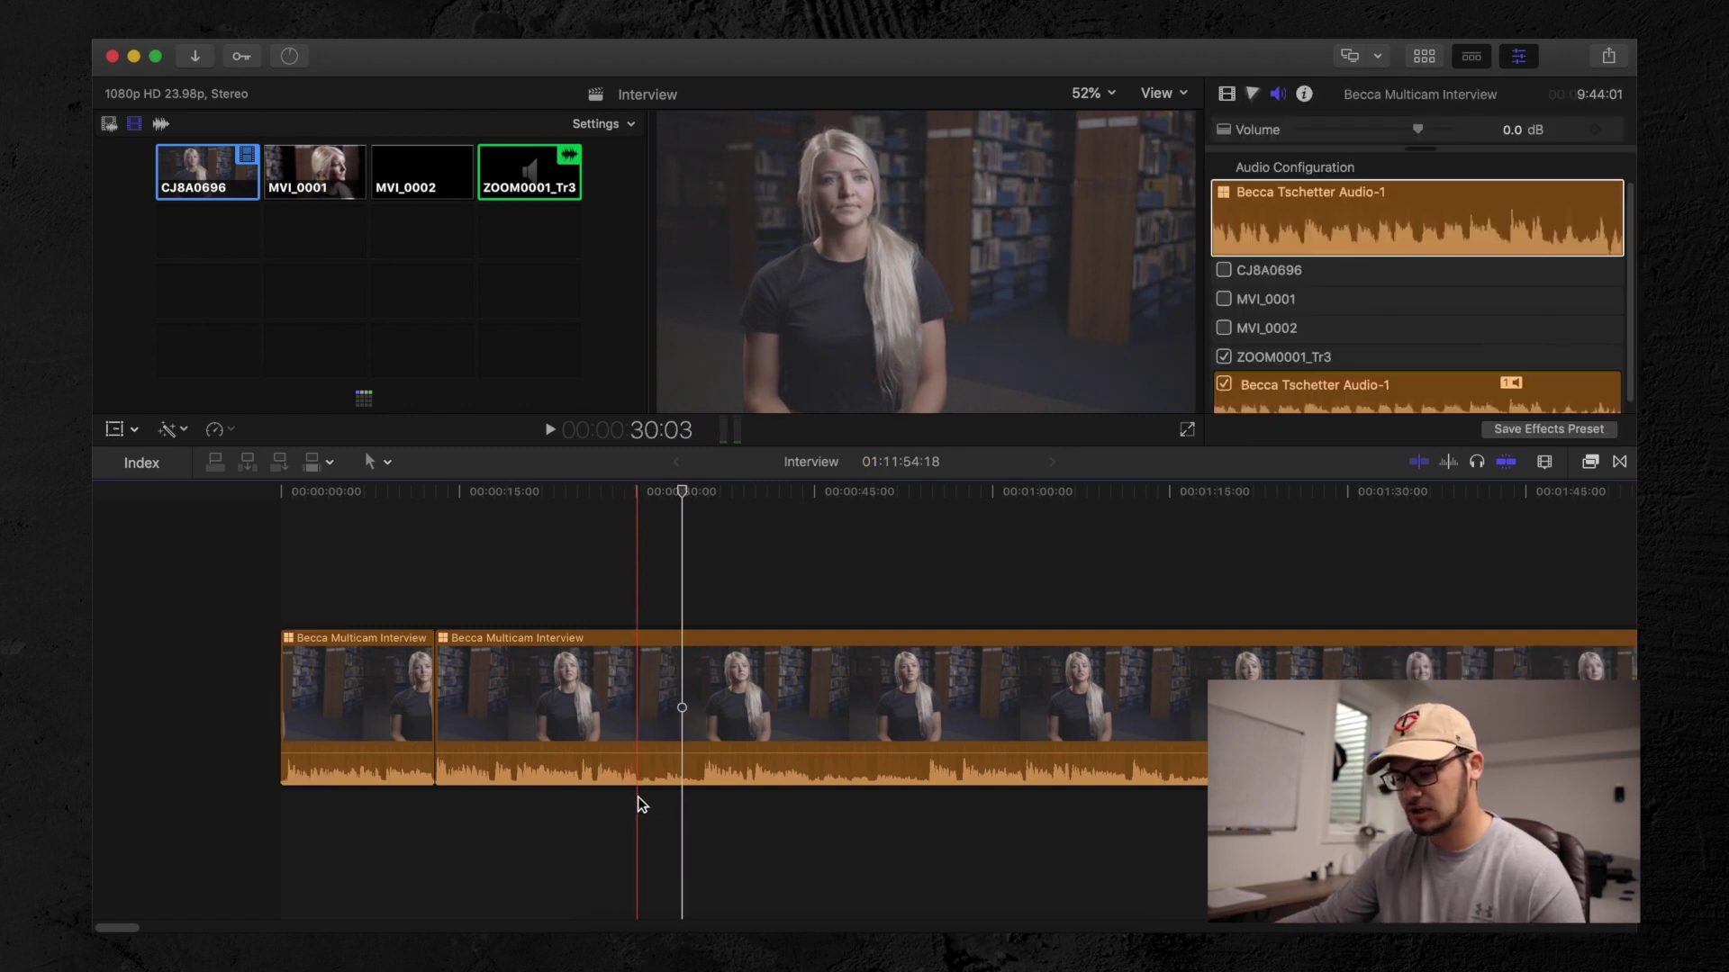
pyautogui.press('super+b')
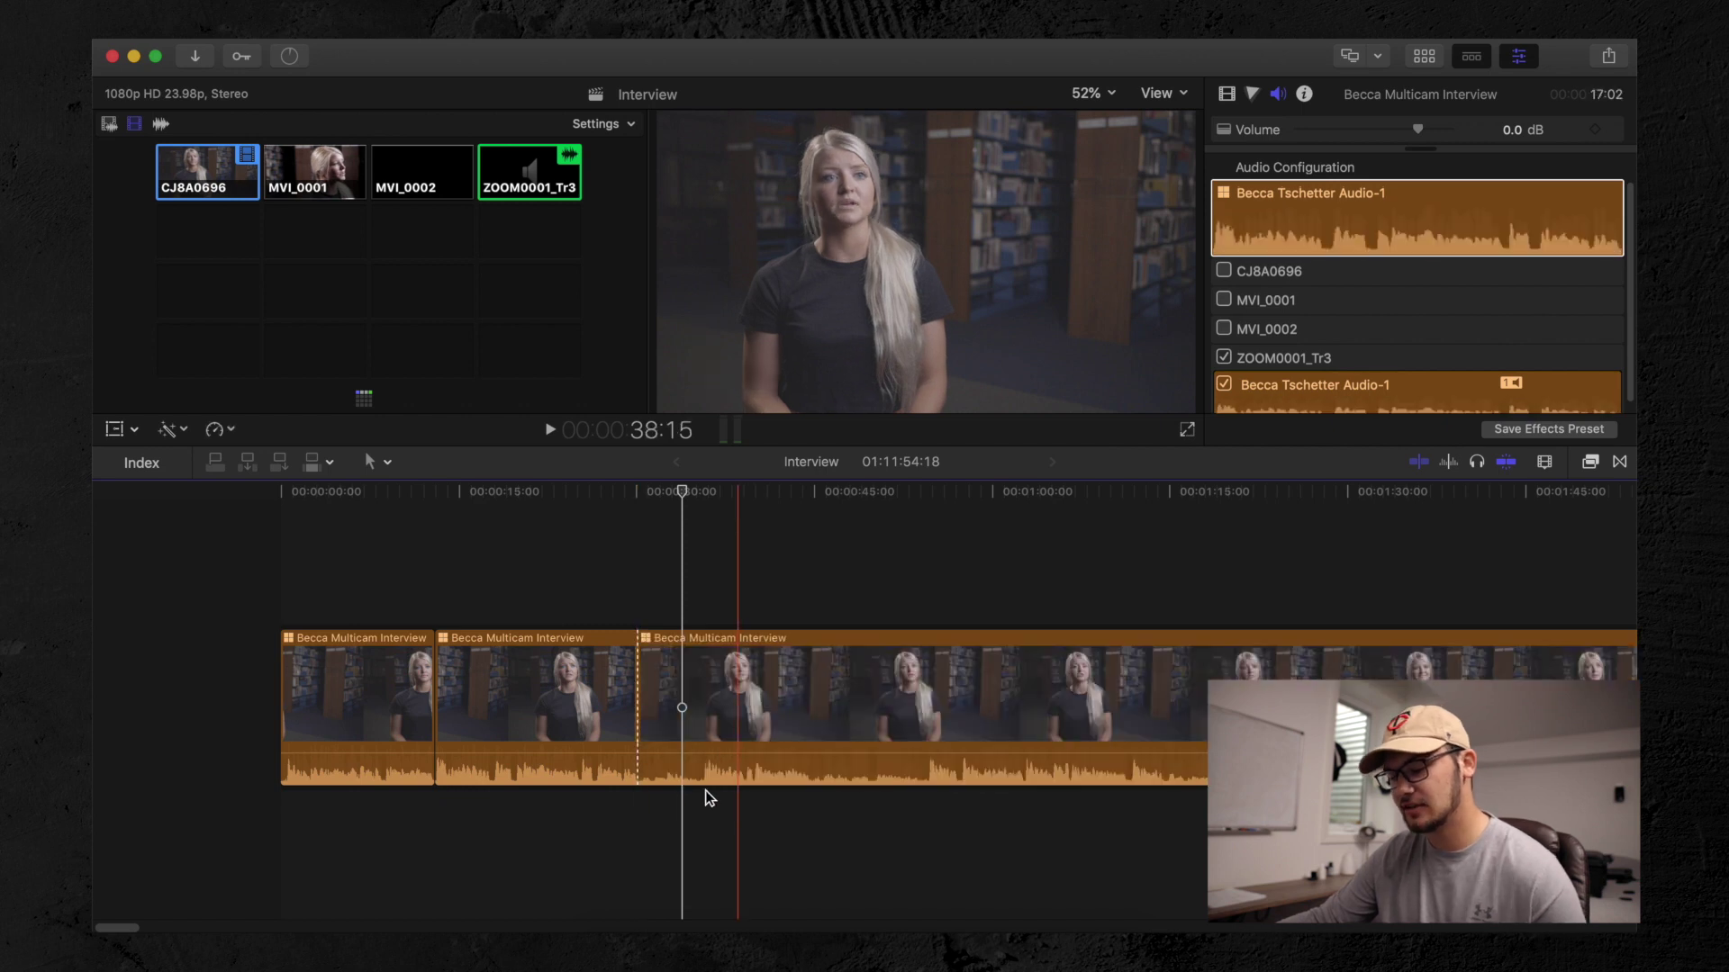
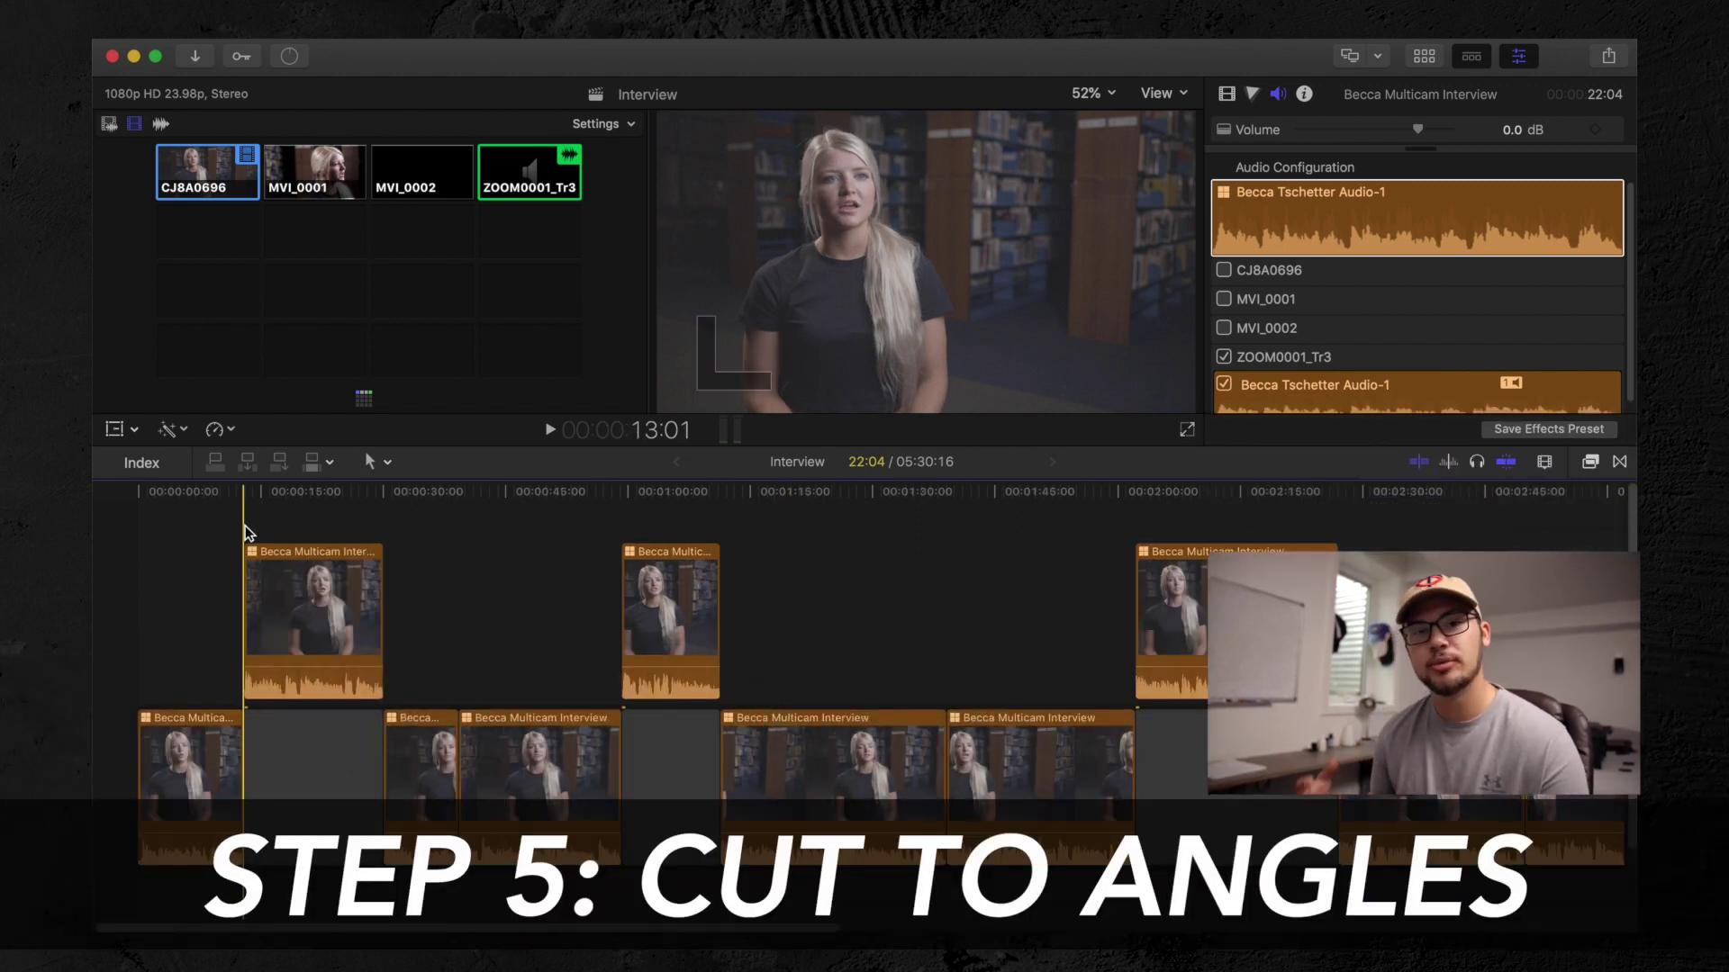
# Review the first raised interview clip up close and split it at 19:10, in the pause between phrases
pyautogui.press('super+equal')
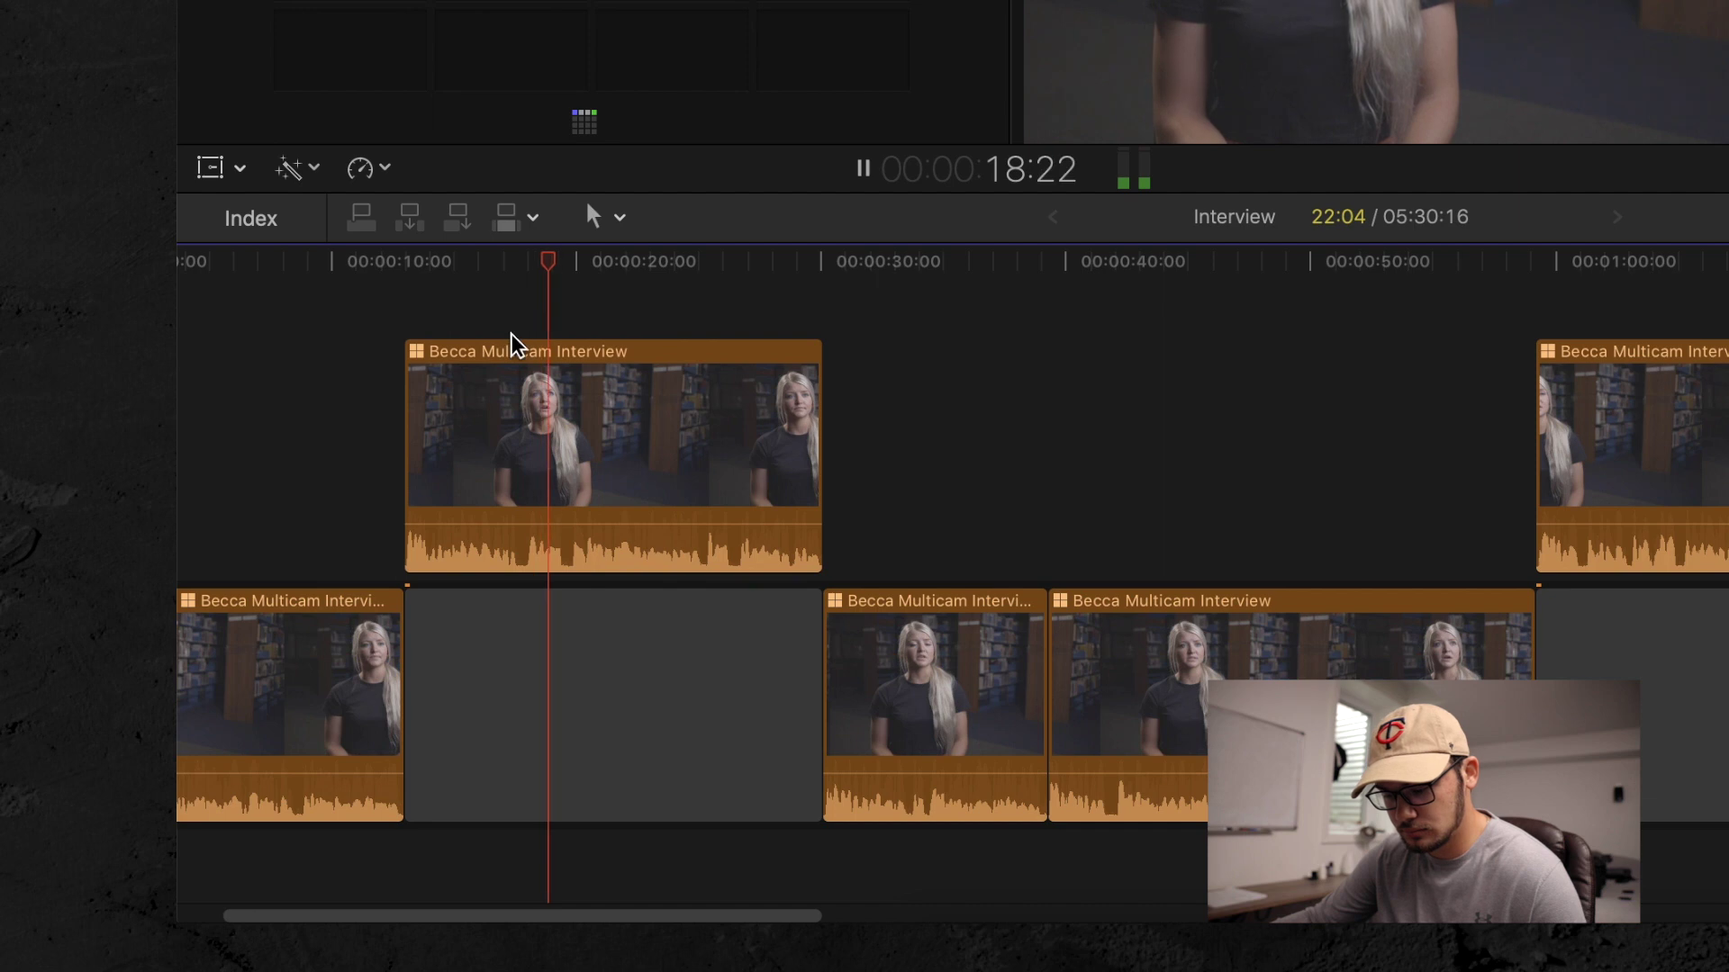
pyautogui.press('space')
pyautogui.press('super+equal')
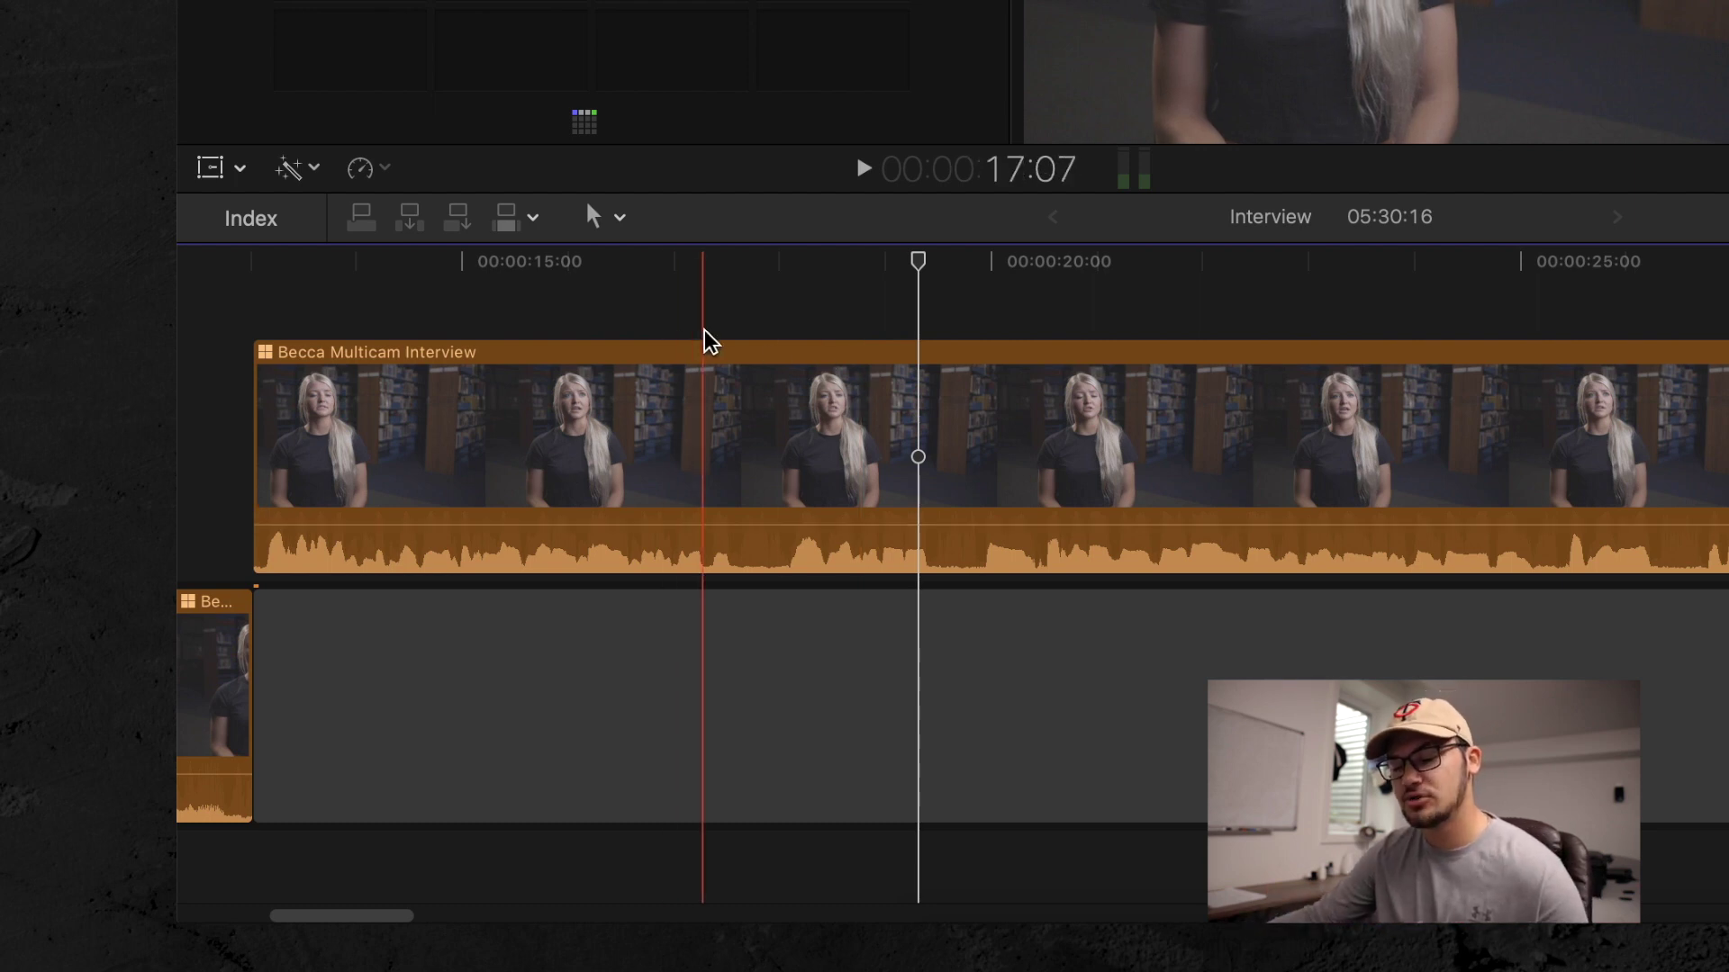
pyautogui.press('space')
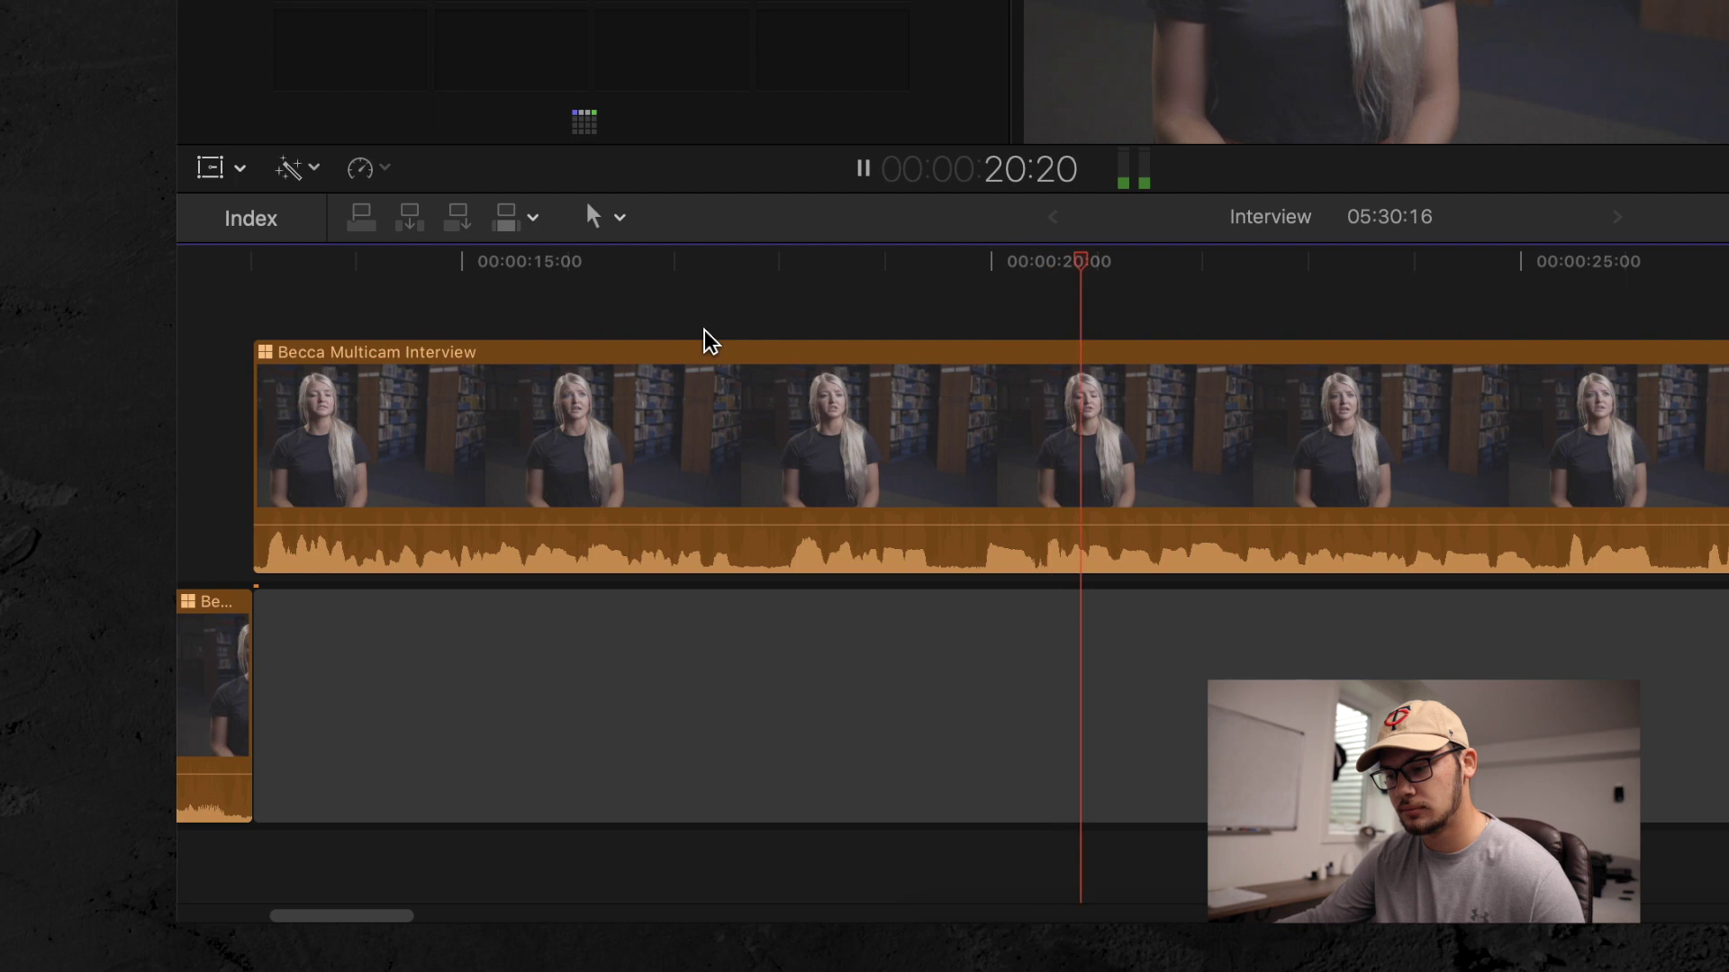
pyautogui.press('space')
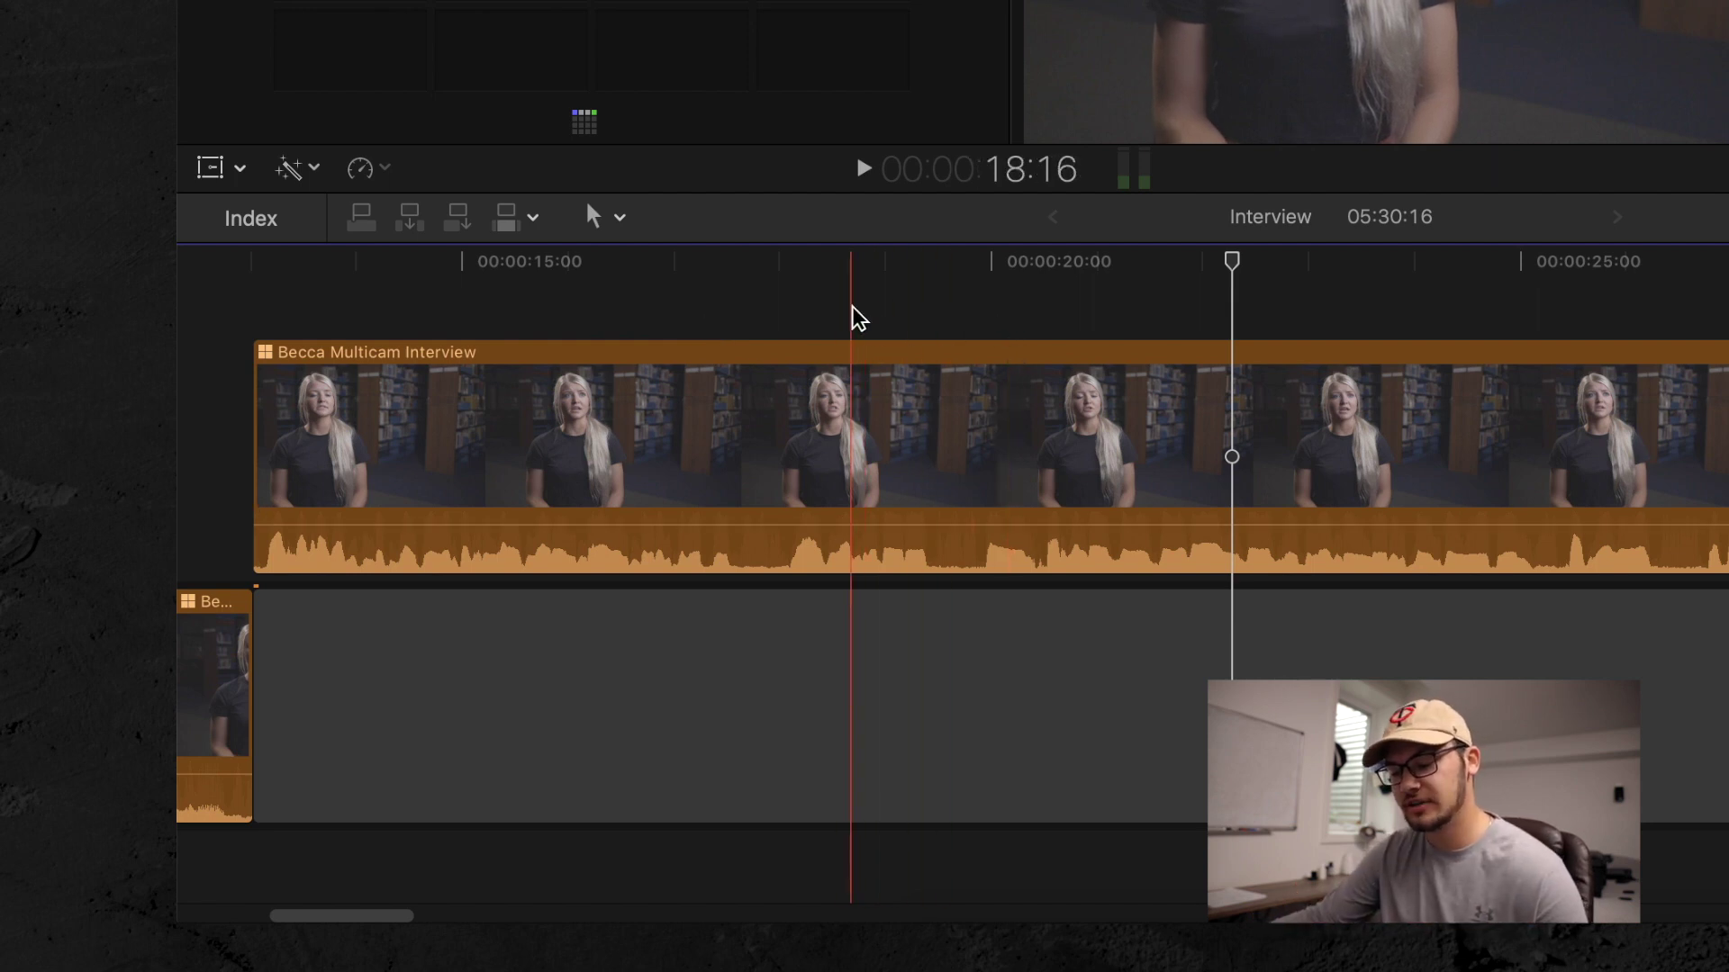
pyautogui.press('space')
pyautogui.press('space')
pyautogui.click(791, 317)
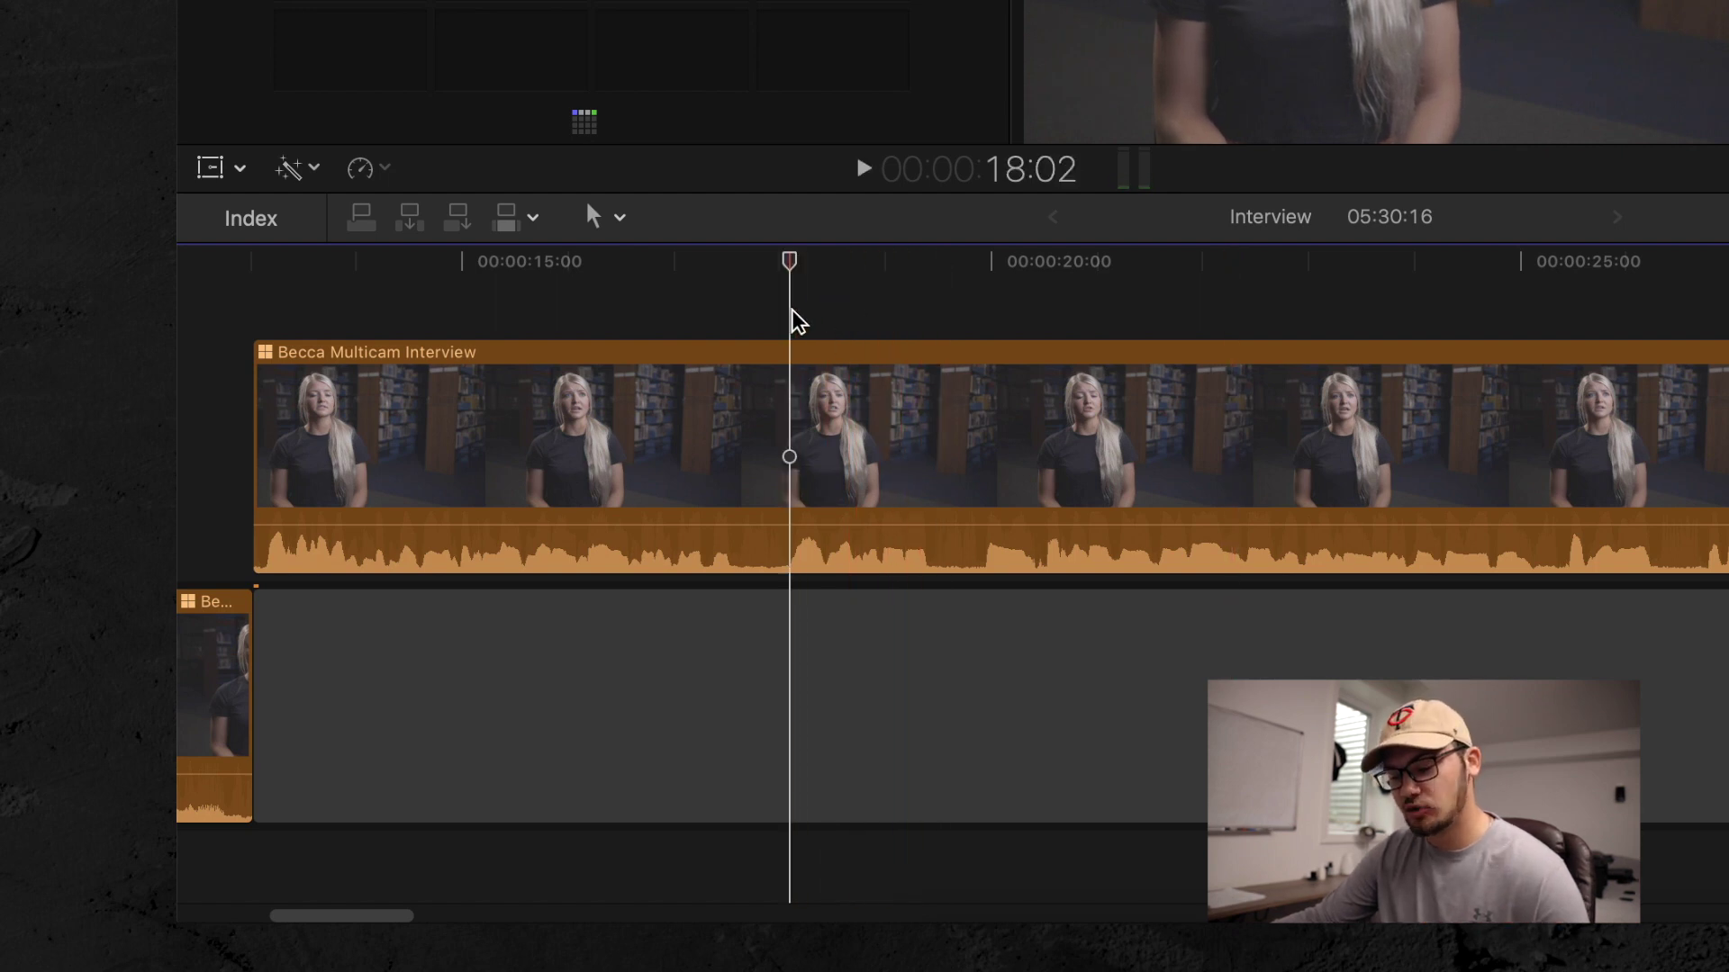
pyautogui.click(939, 325)
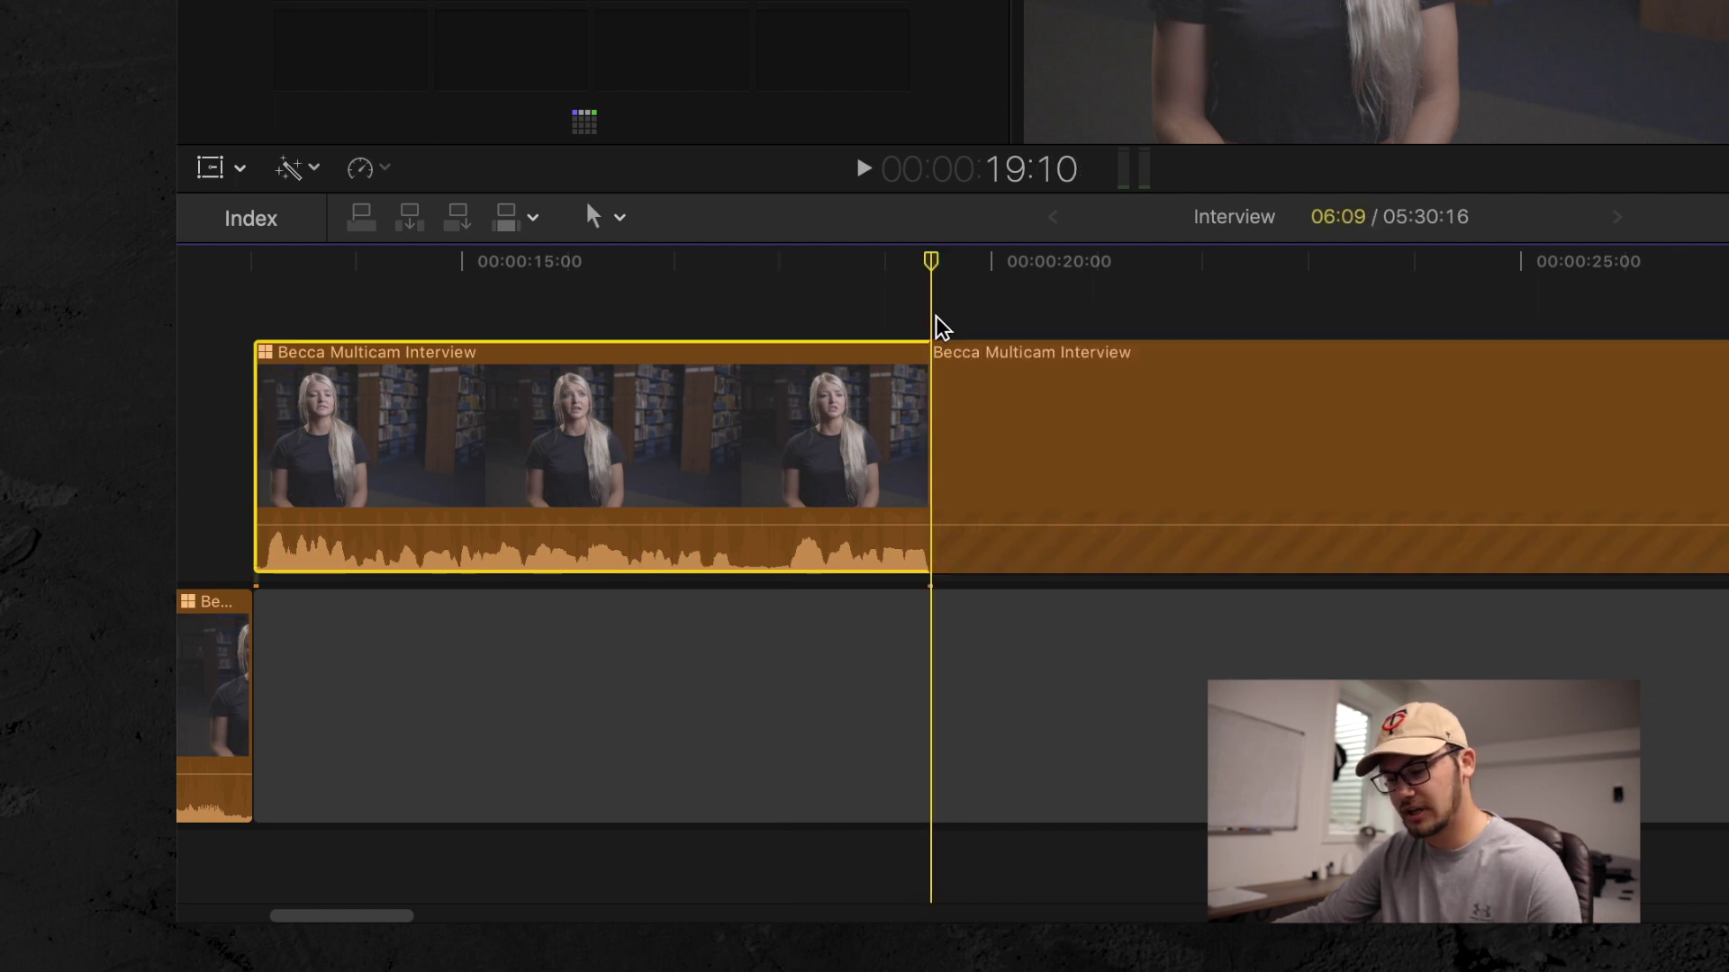
pyautogui.press('super+b')
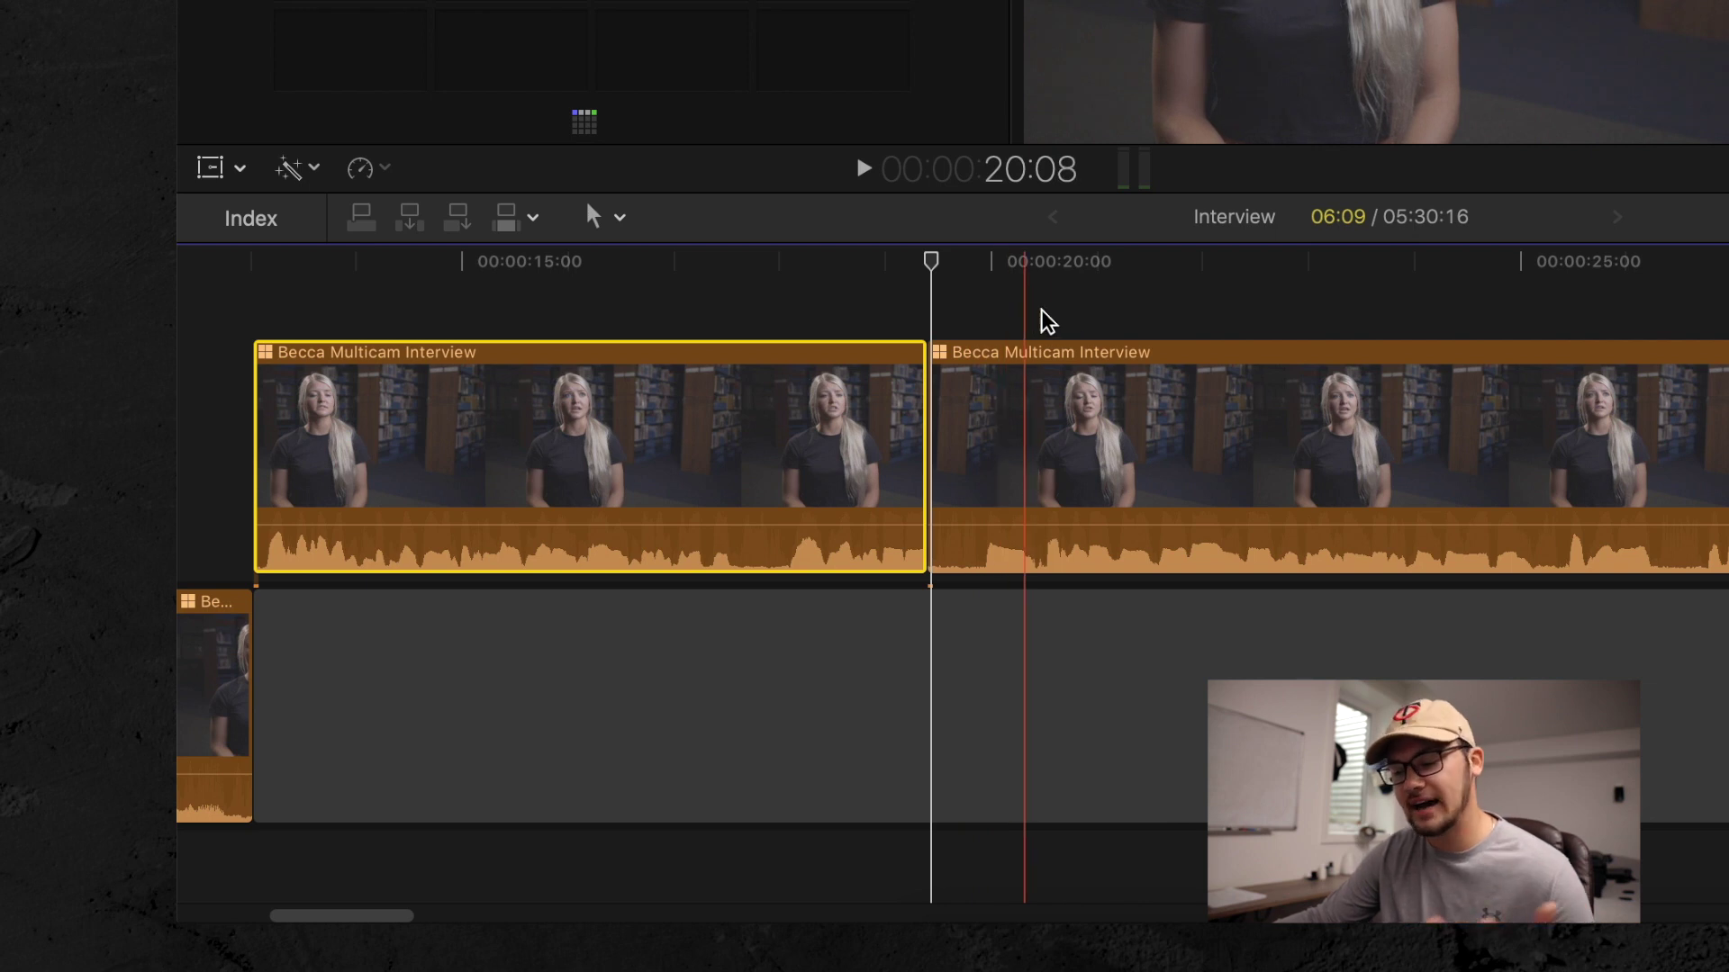
# Split the raised clip again at 20:13 and delete the short segment between the two cuts
pyautogui.press('space')
pyautogui.press('space')
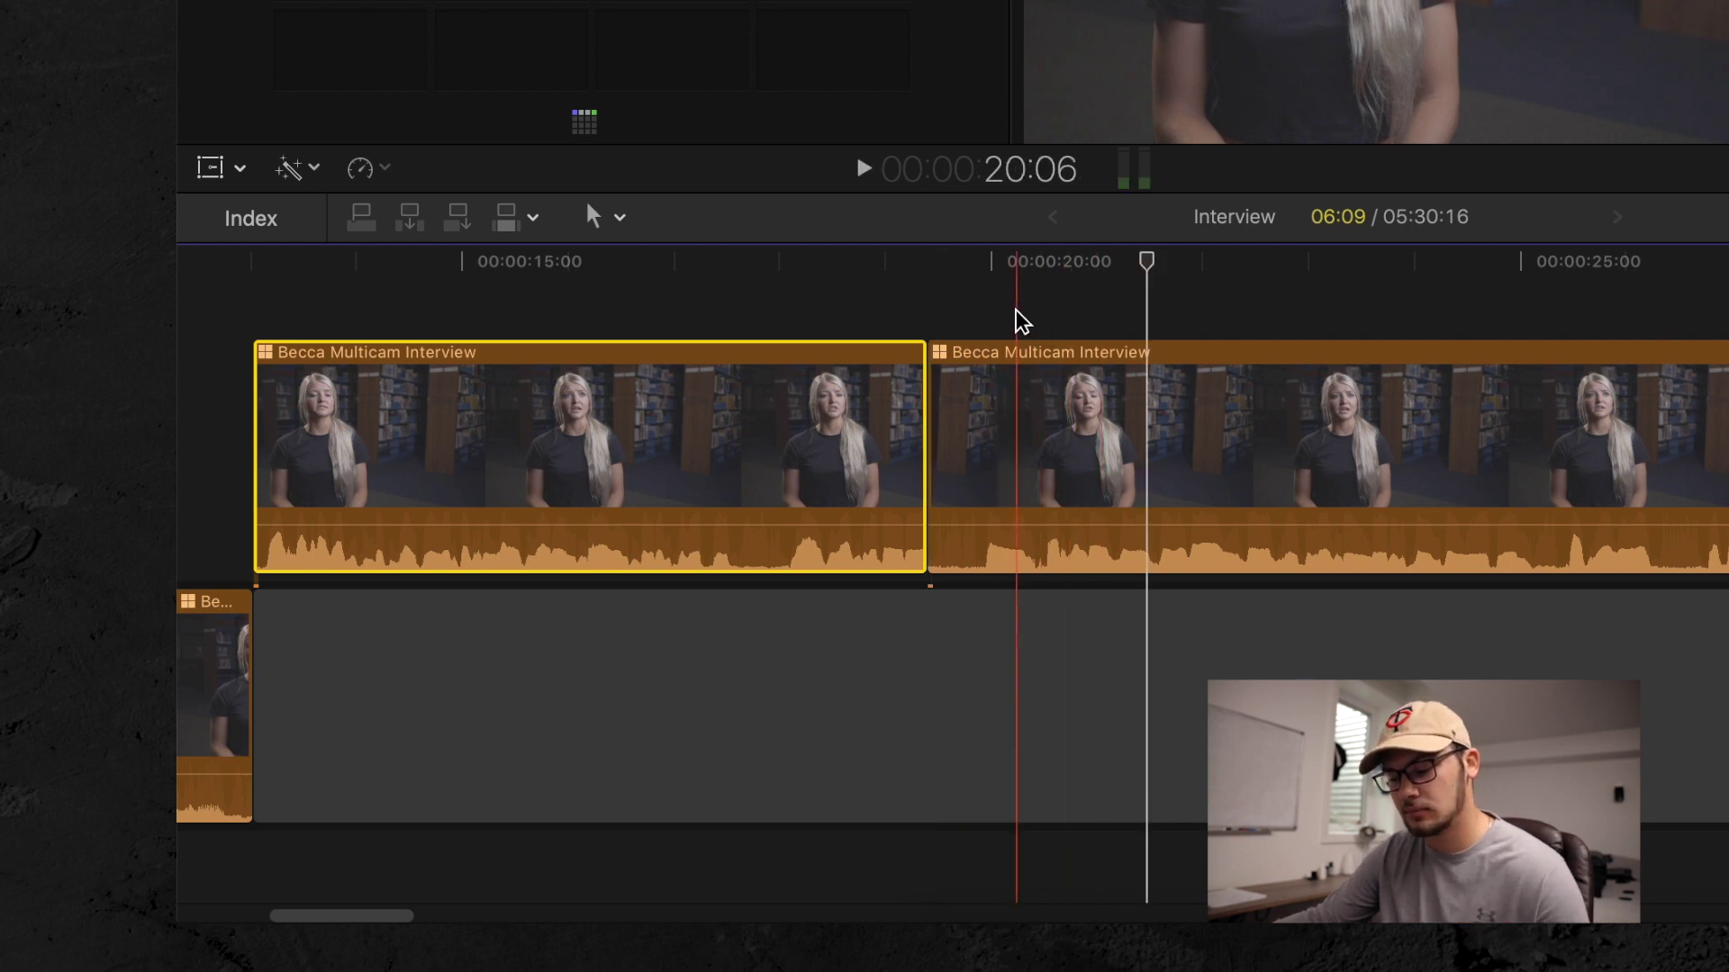
pyautogui.press('space')
pyautogui.press('space')
pyautogui.click(1112, 319)
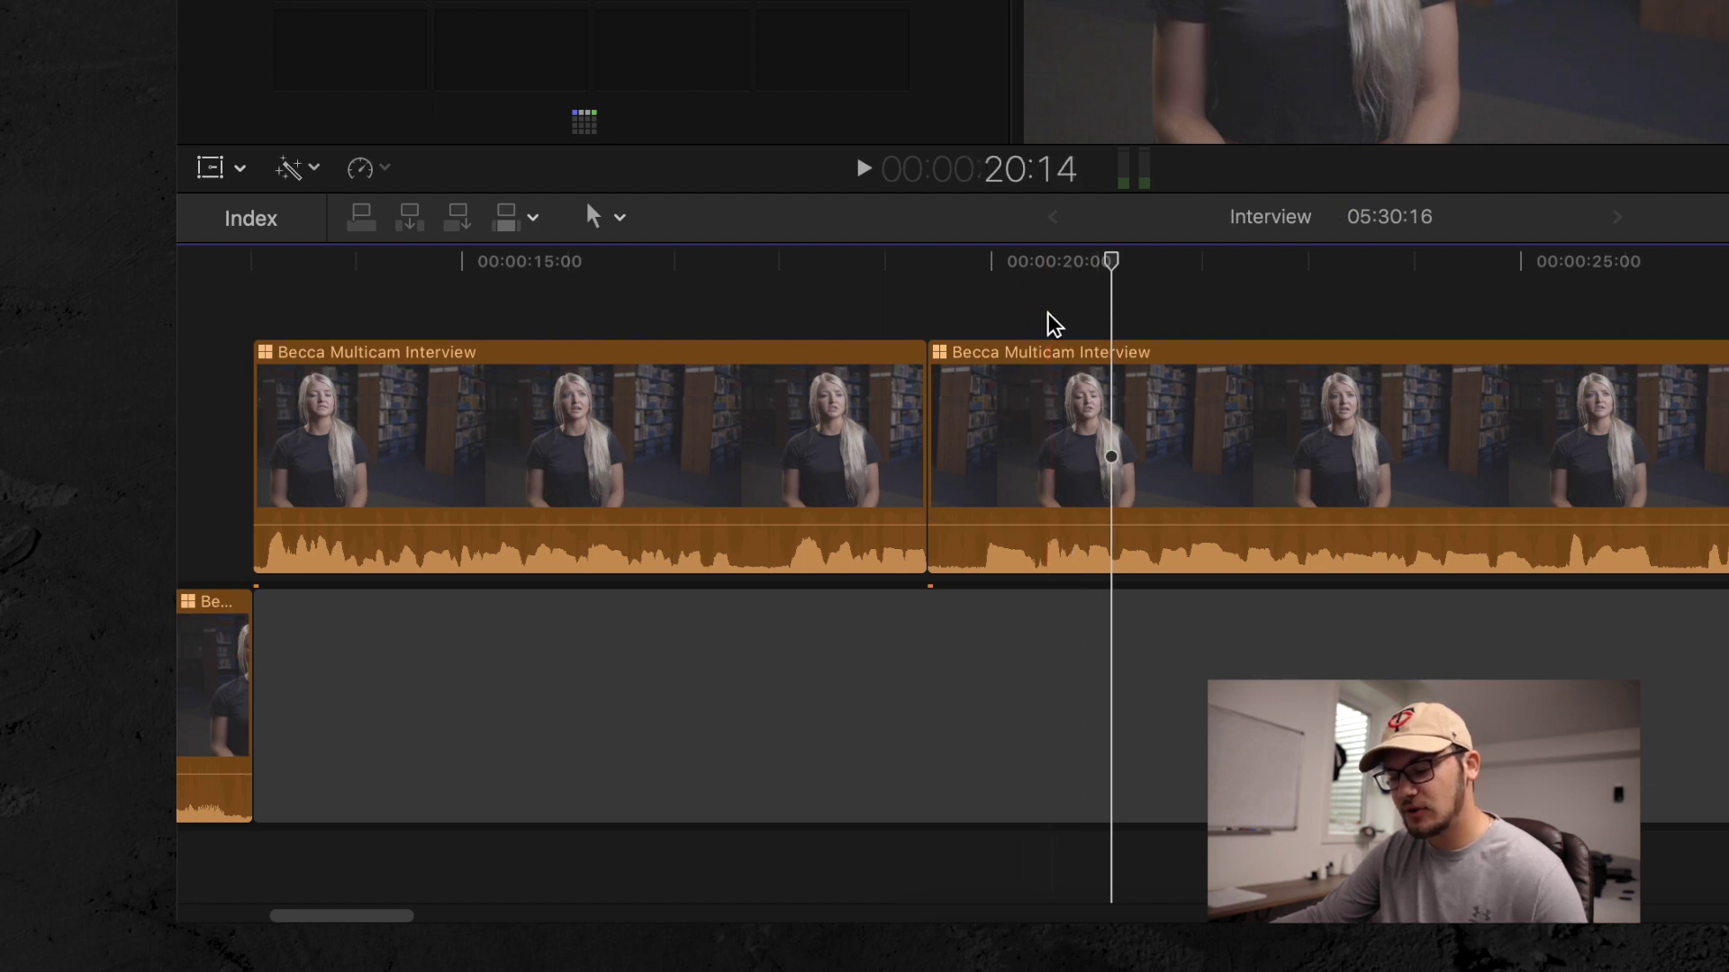
pyautogui.click(1047, 315)
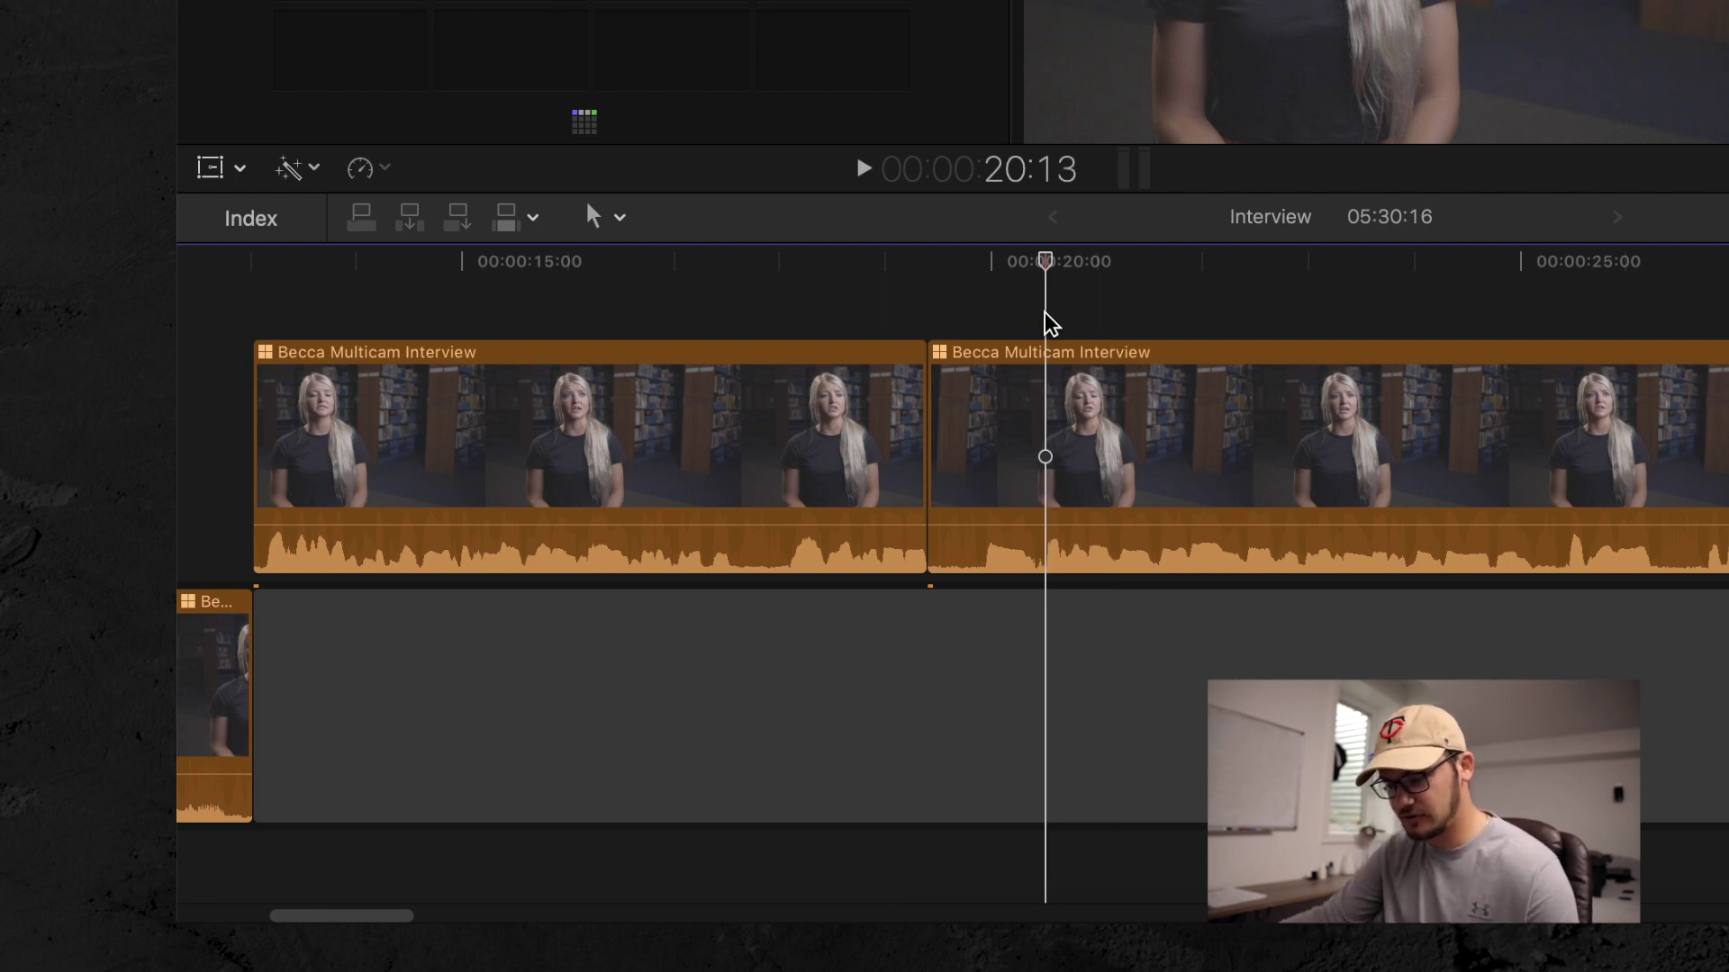
pyautogui.click(1051, 342)
pyautogui.press('super+b')
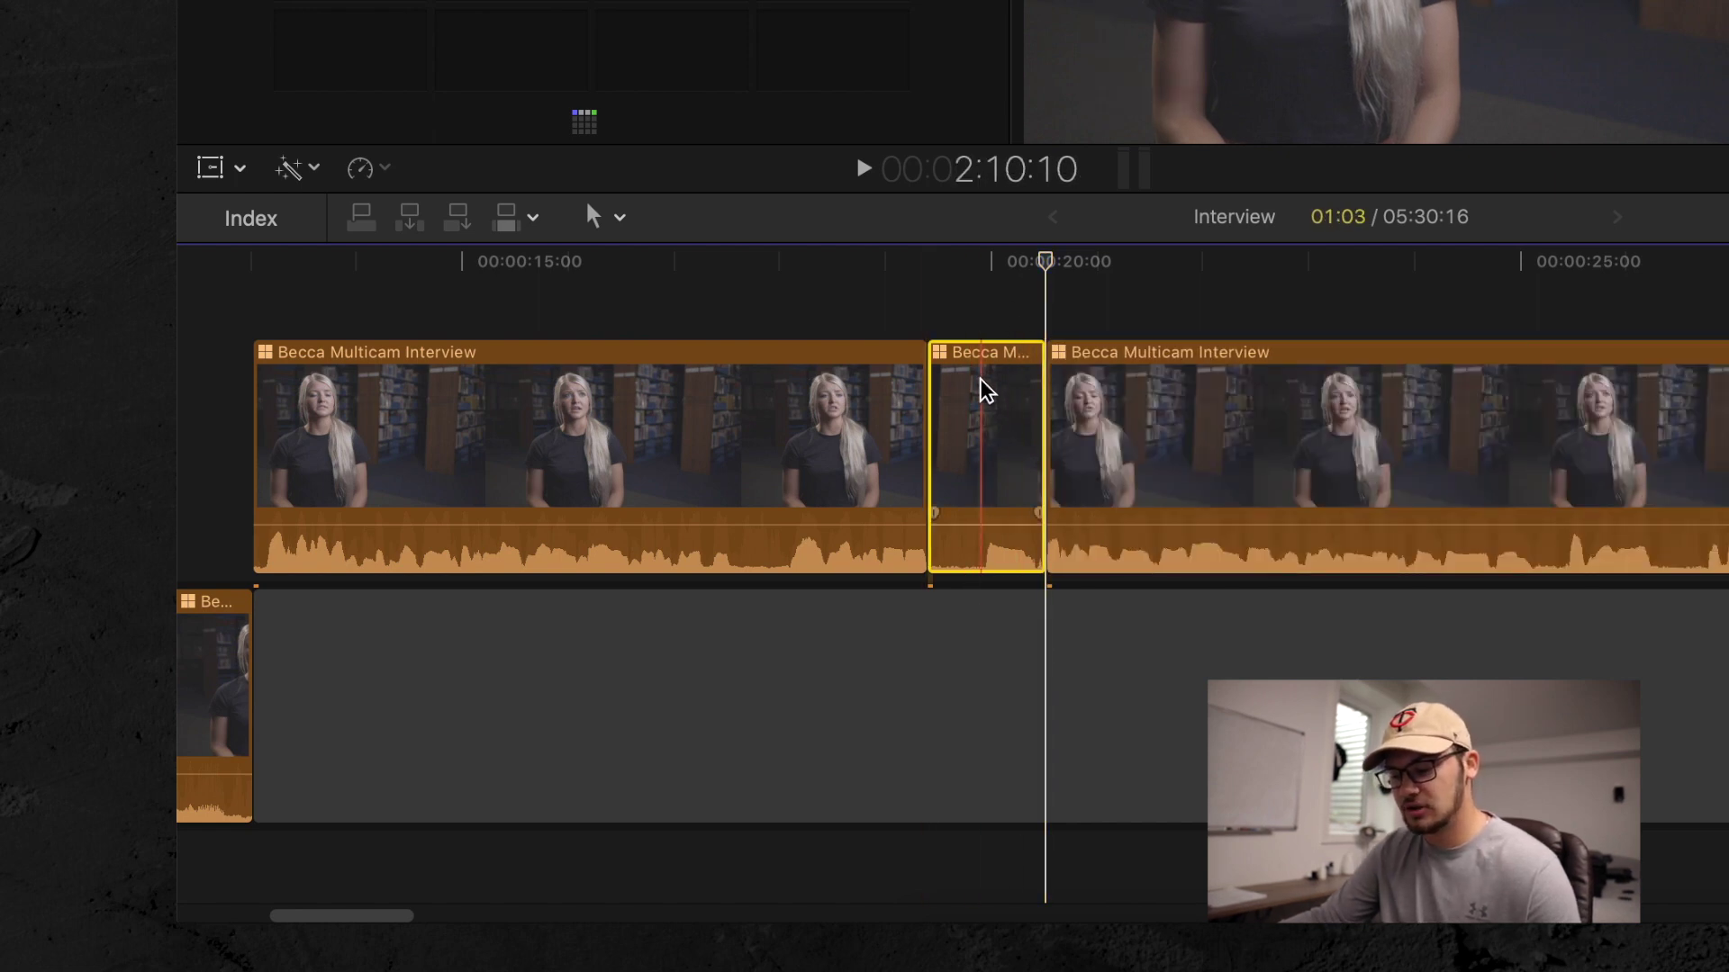
pyautogui.press('Delete')
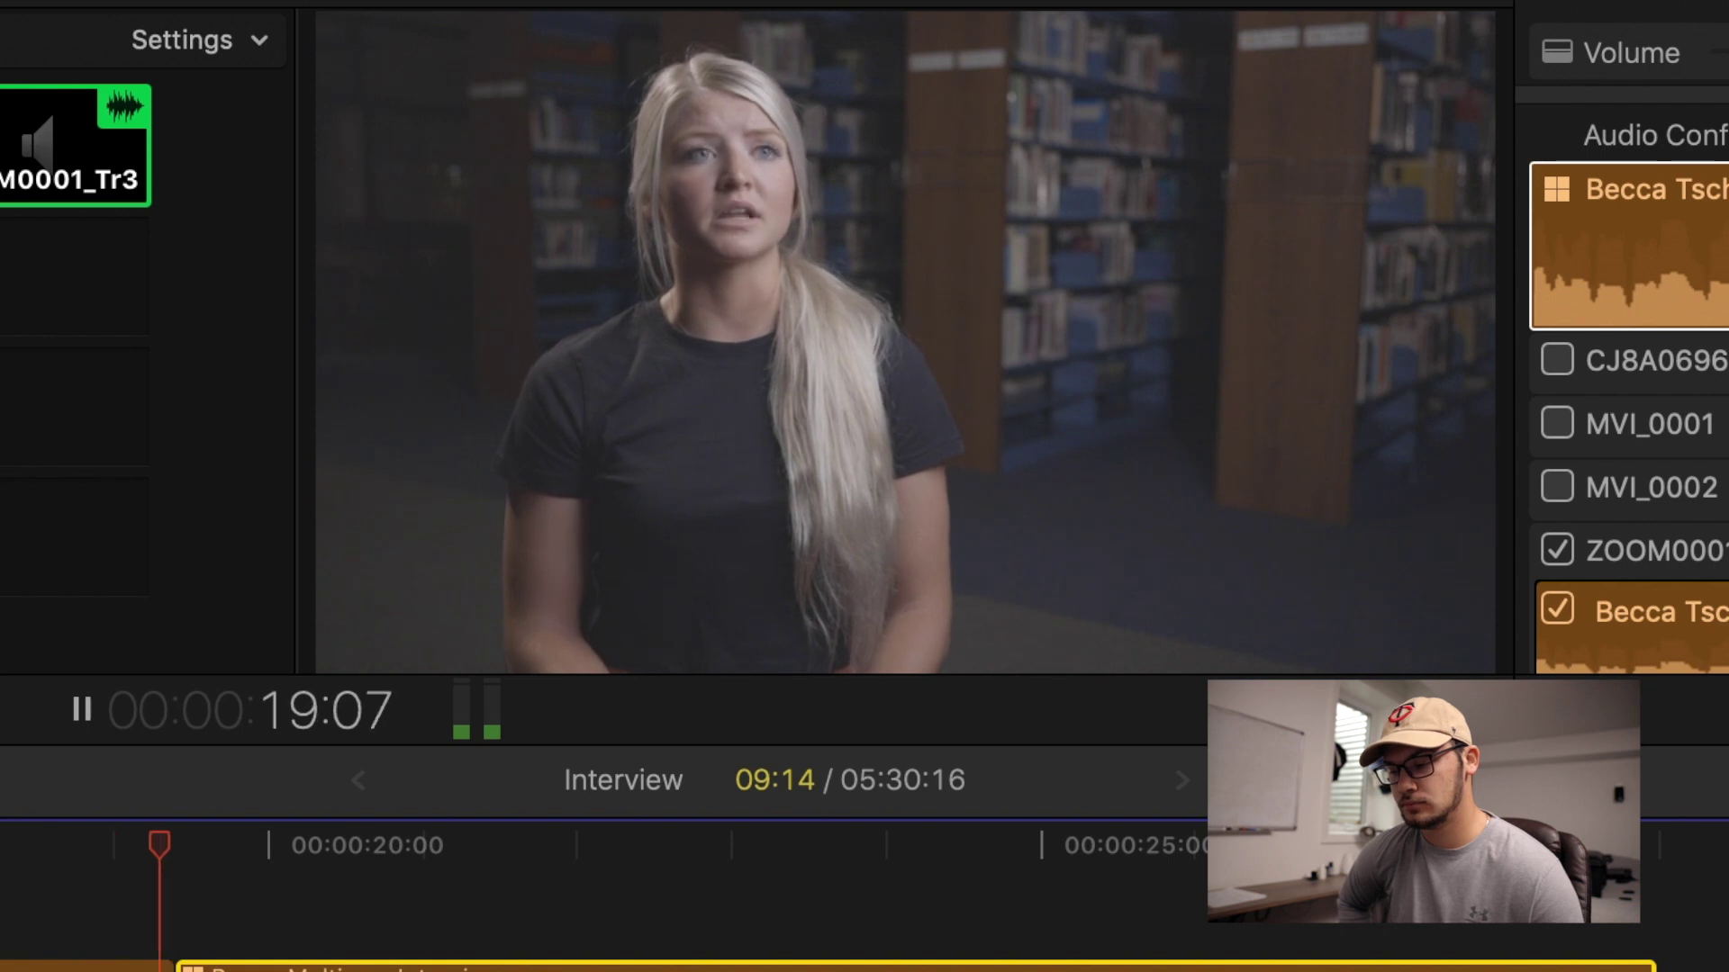
# Extend the end of the first raised clip to 19:15, closing the small gap before the following clip
pyautogui.press('space')
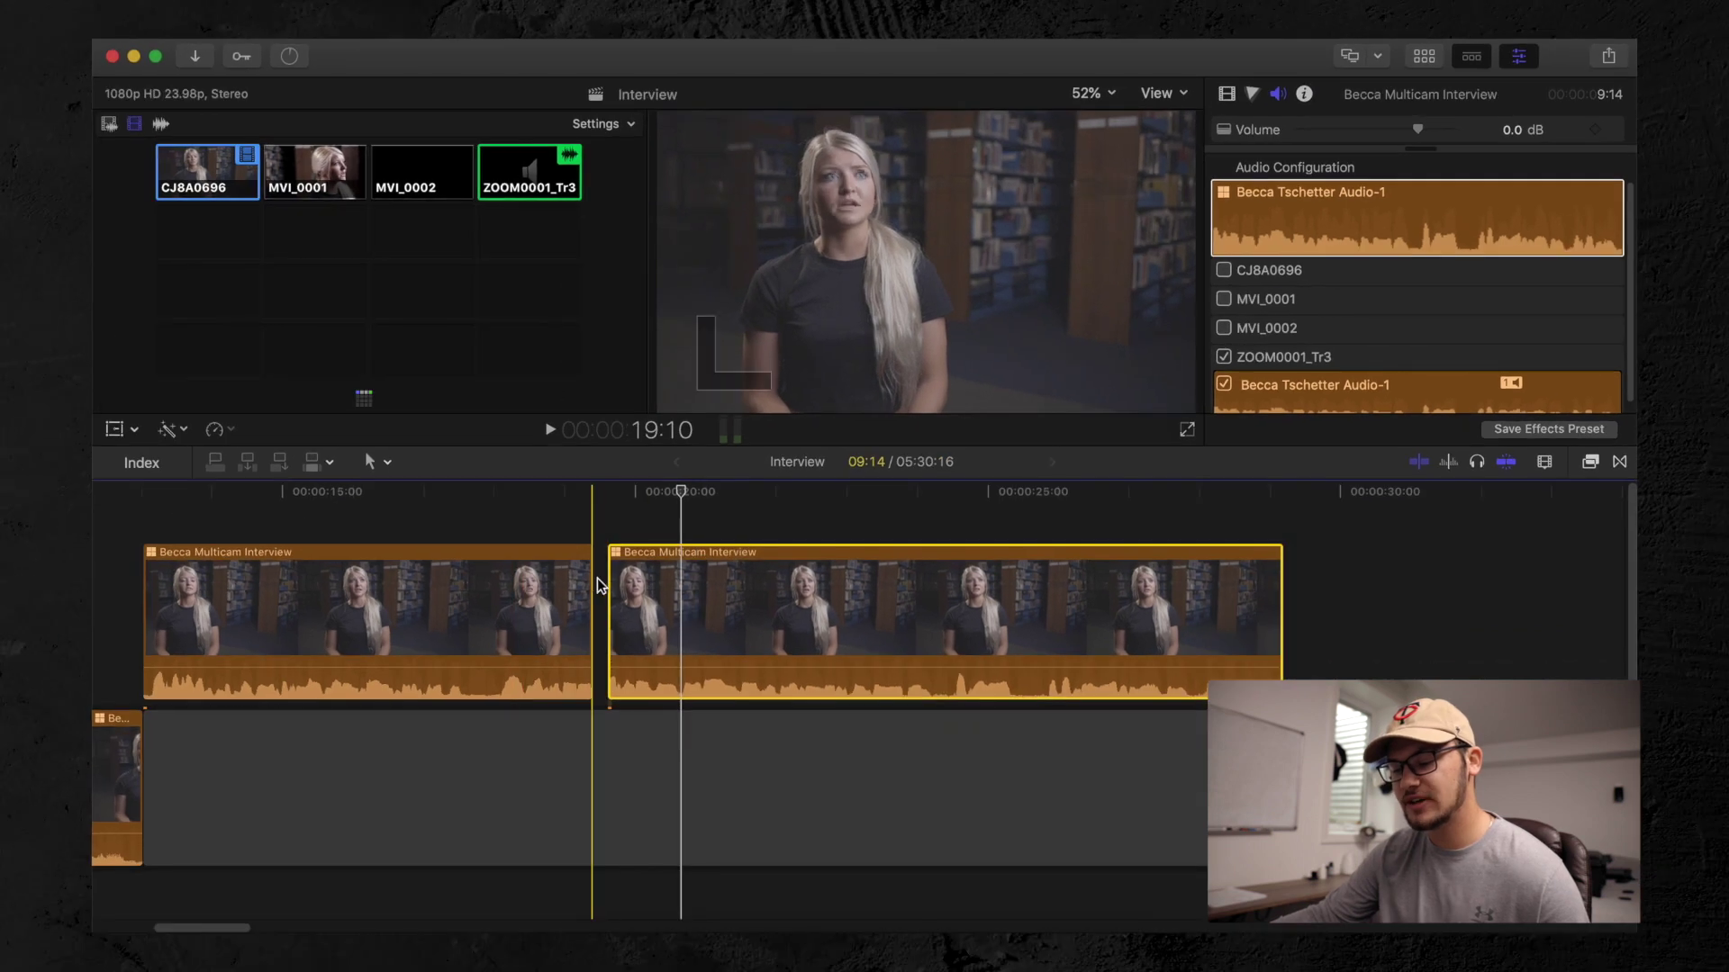
pyautogui.moveTo(599, 585); pyautogui.dragTo(595, 579)
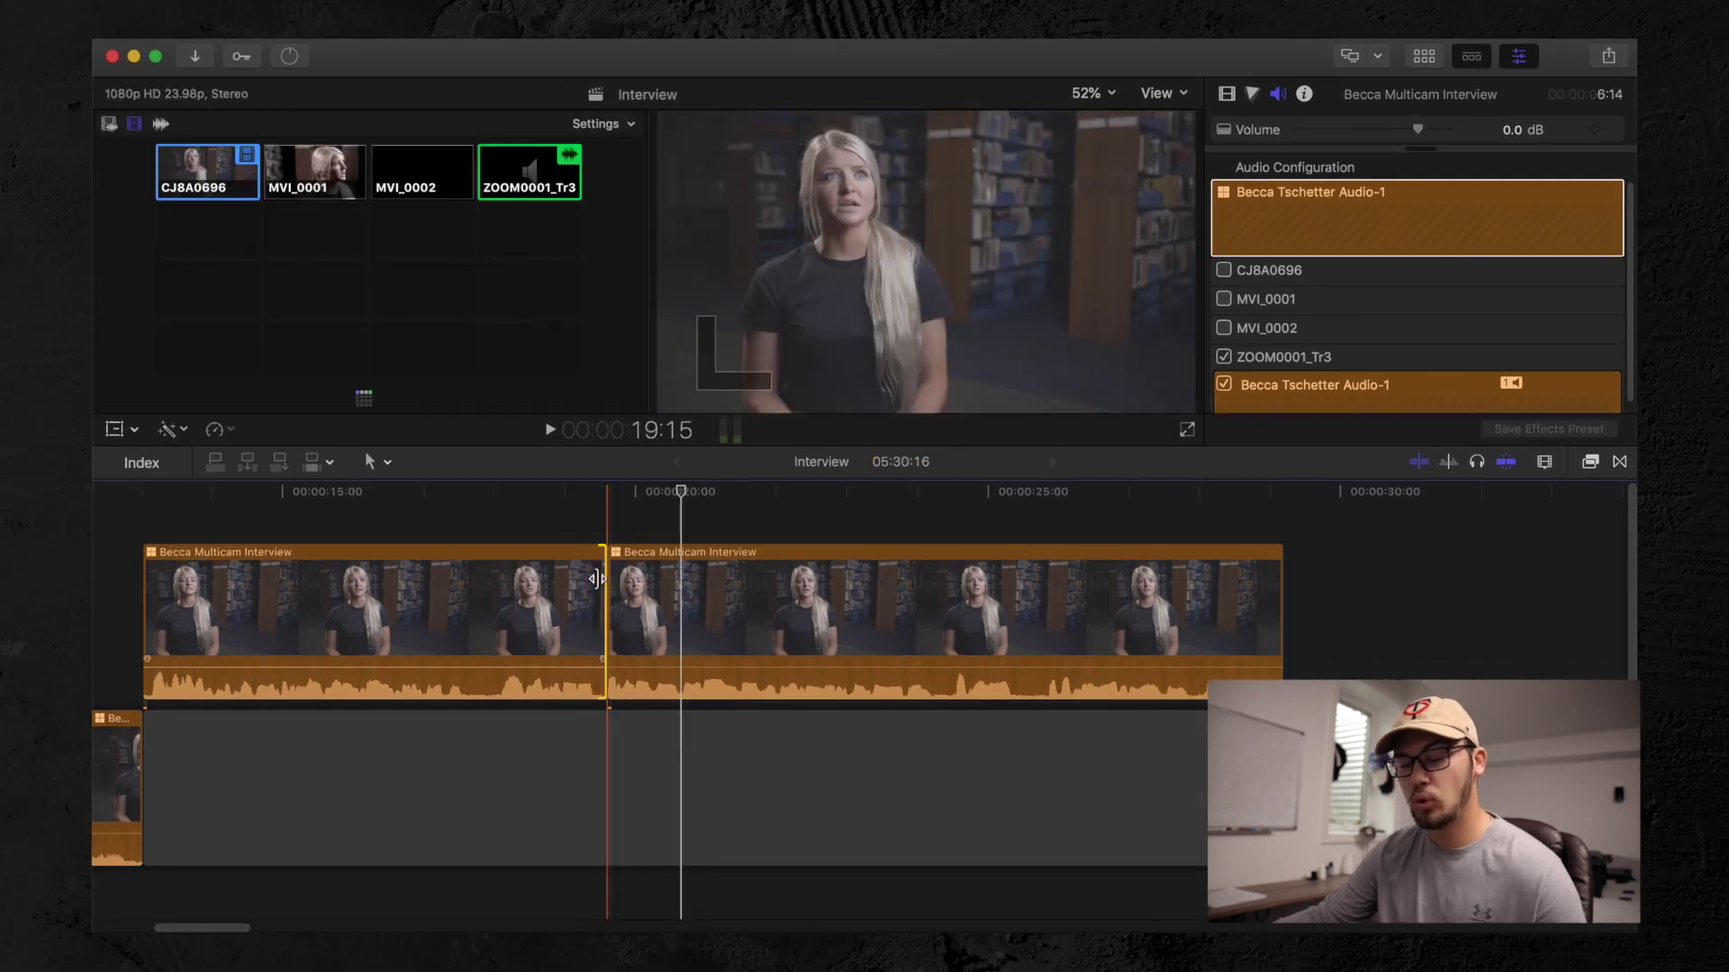
pyautogui.press('super+equal')
pyautogui.press('super+equal')
pyautogui.press('super+equal')
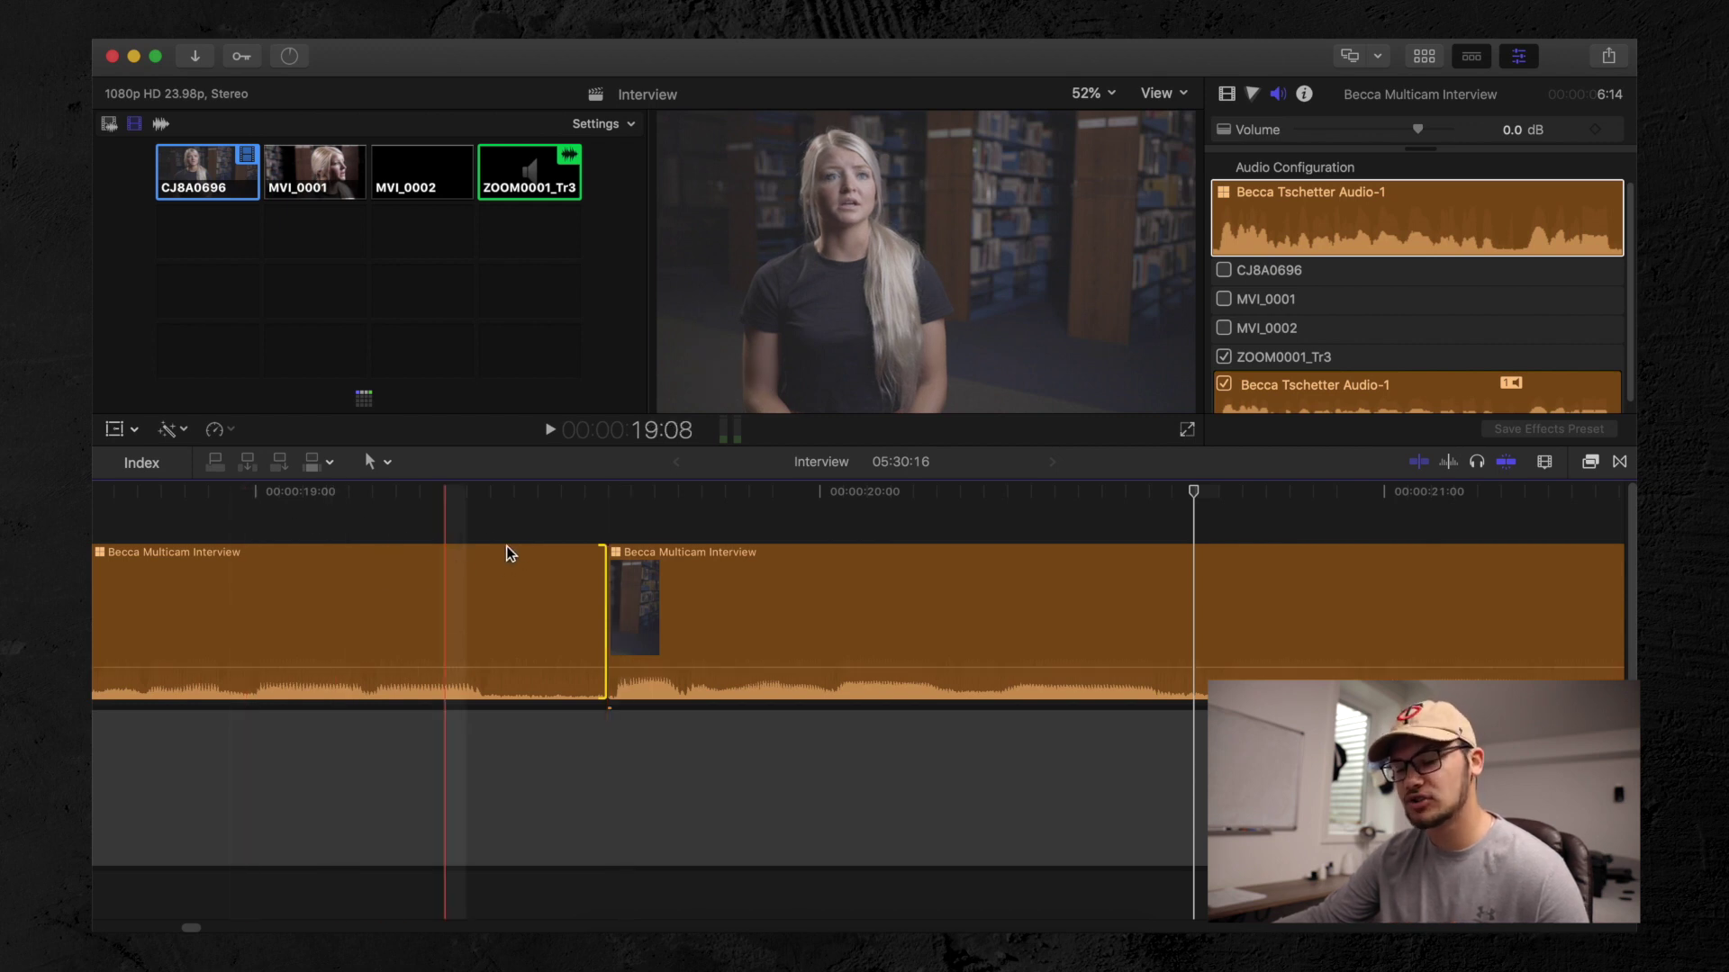
# Trim the end of the first raised interview clip back to 19:12 and close the gap before the following clip
pyautogui.moveTo(603, 568); pyautogui.dragTo(516, 568)
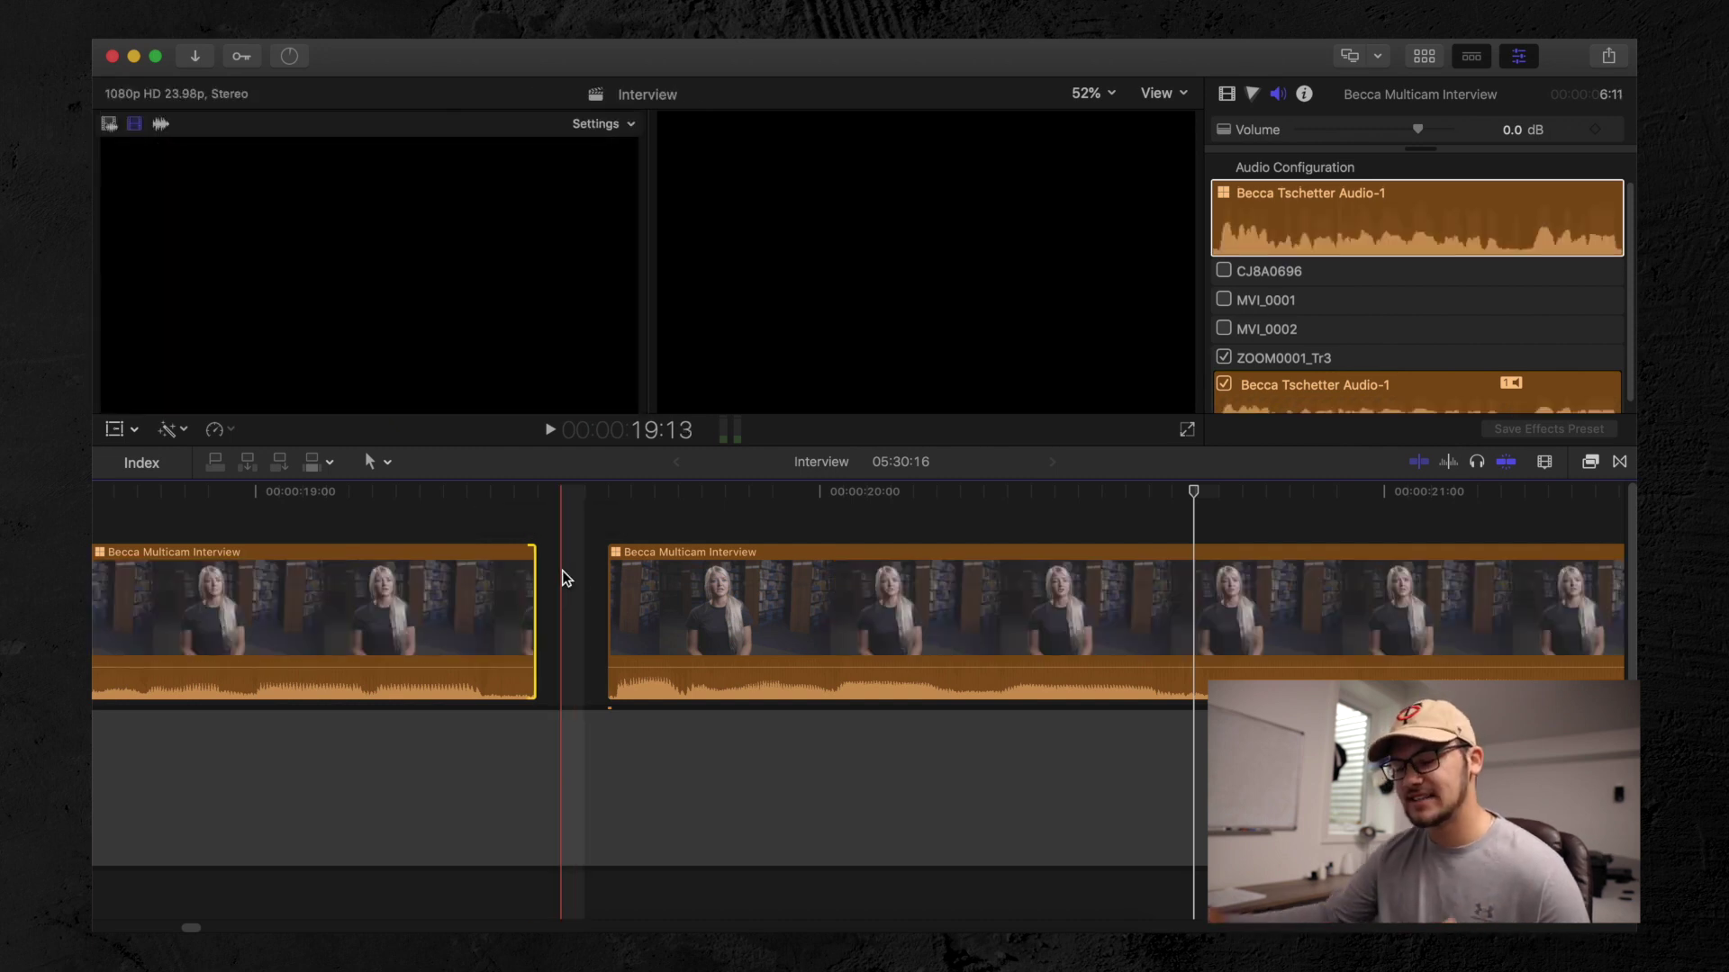
pyautogui.moveTo(651, 579); pyautogui.dragTo(595, 574)
# Switch the second raised interview clip, starting at 19:12, to the MVI_0001 camera angle
pyautogui.press('super+shift+7')
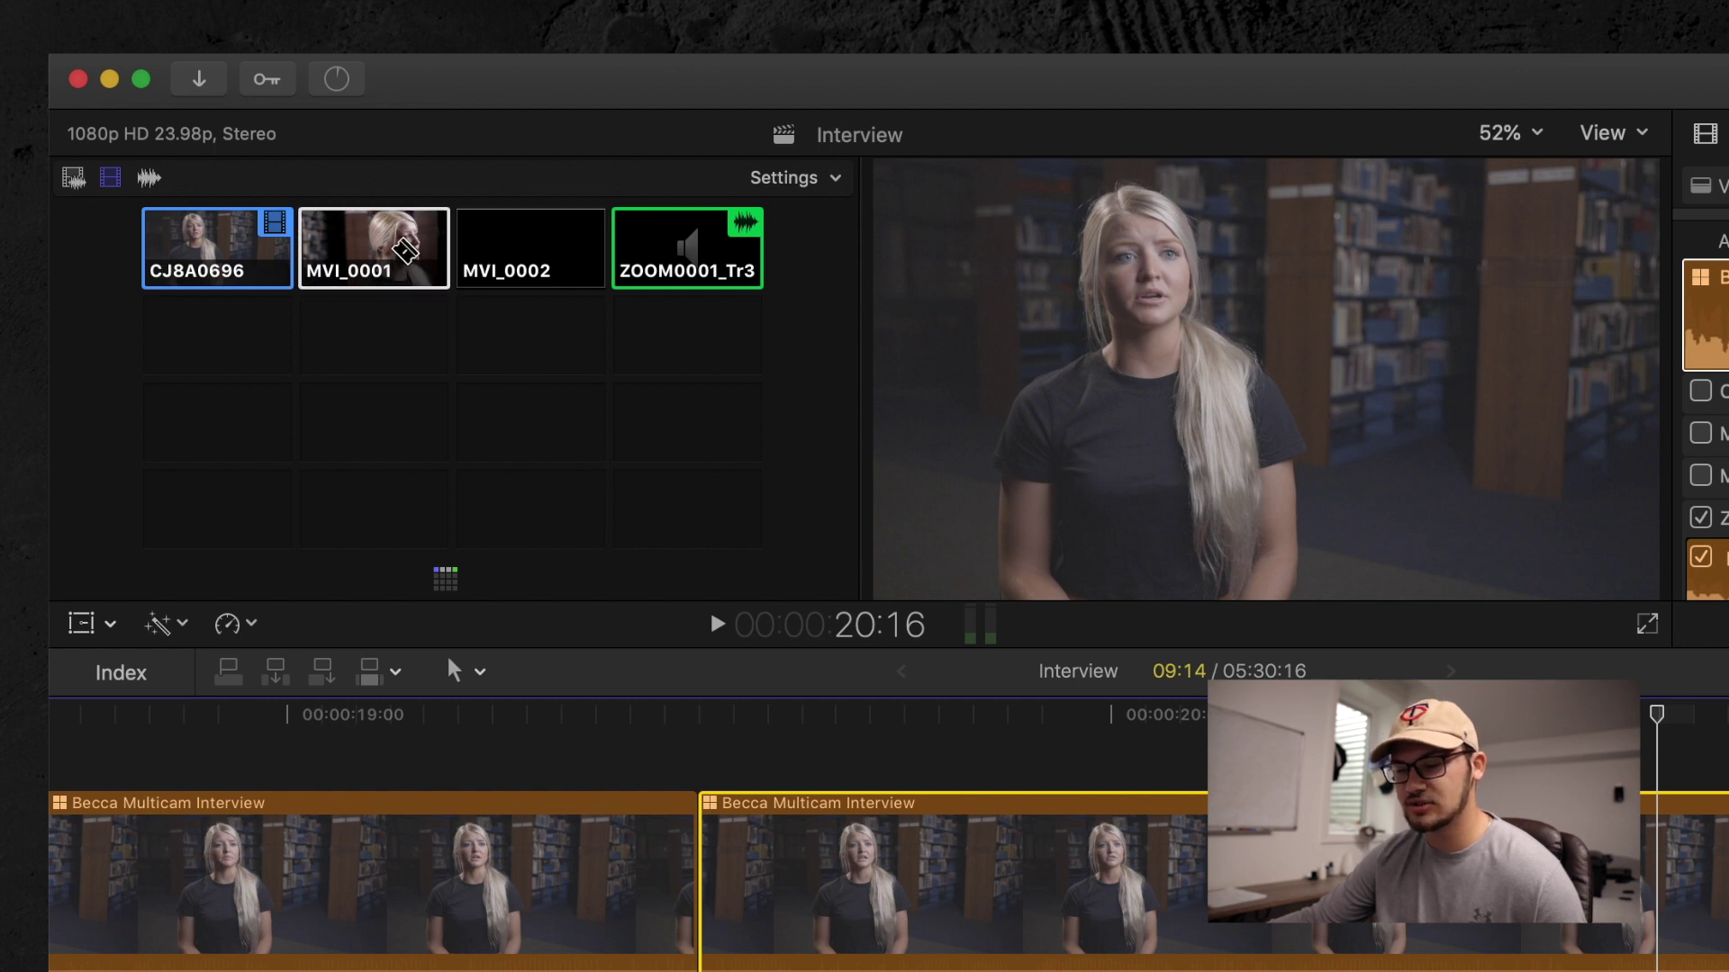
pyautogui.press('Up')
pyautogui.hotkey('alt', '2')
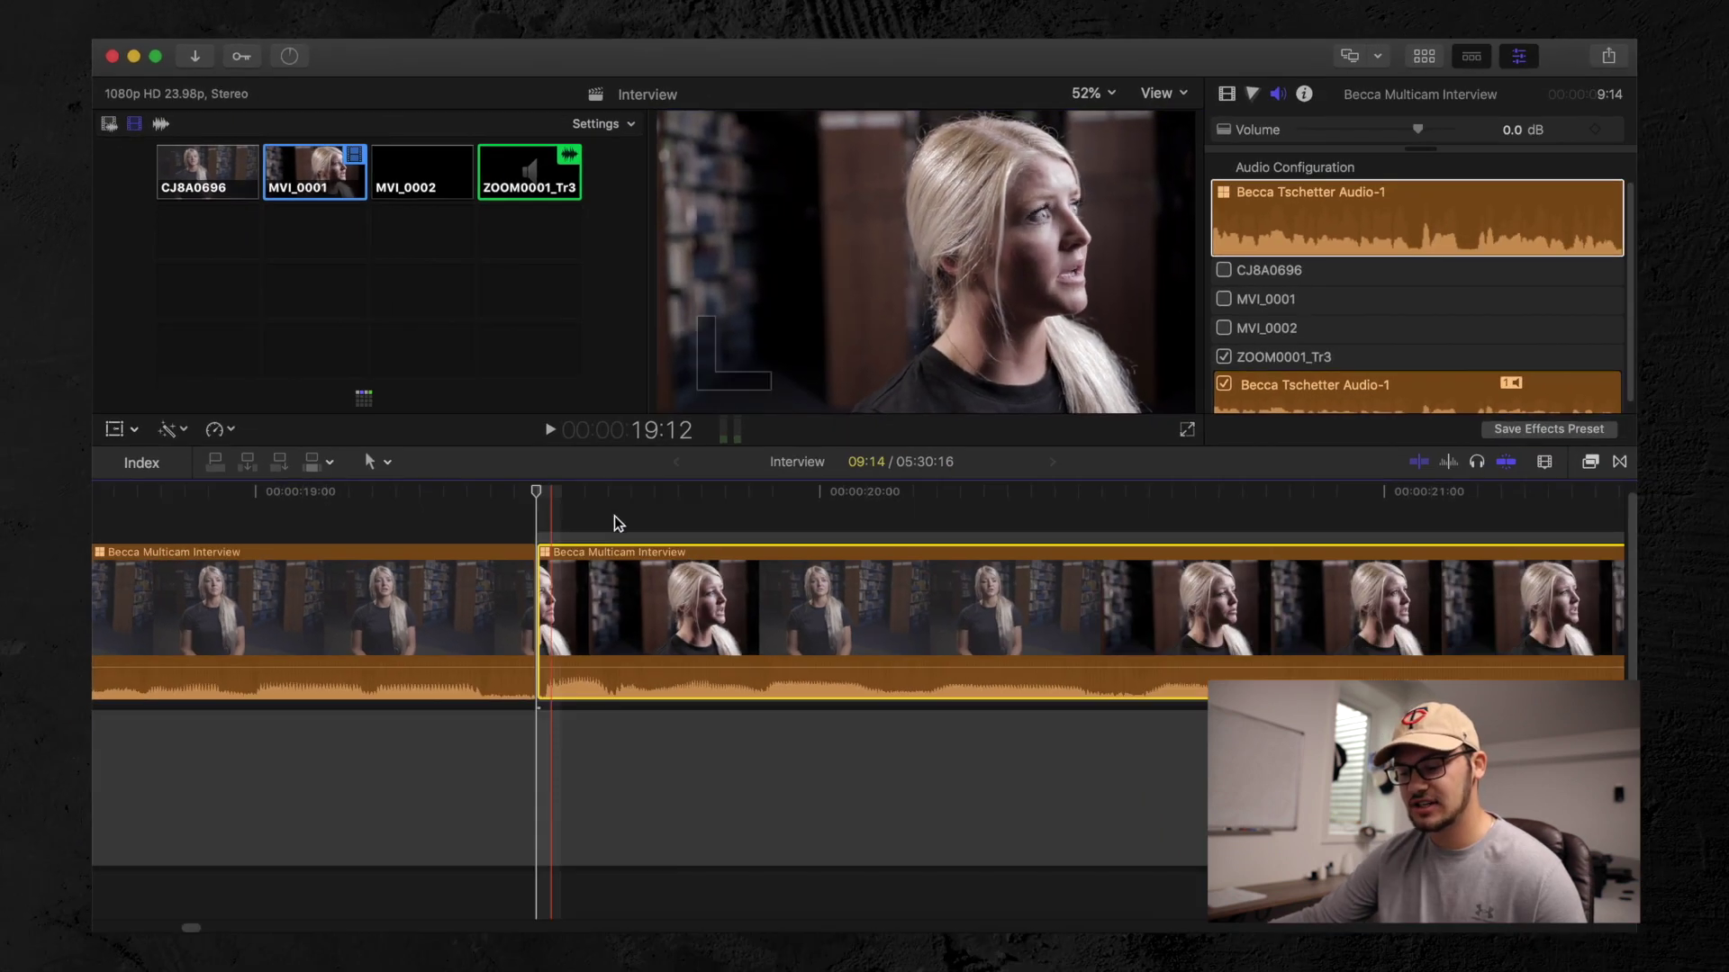
pyautogui.press('super+minus')
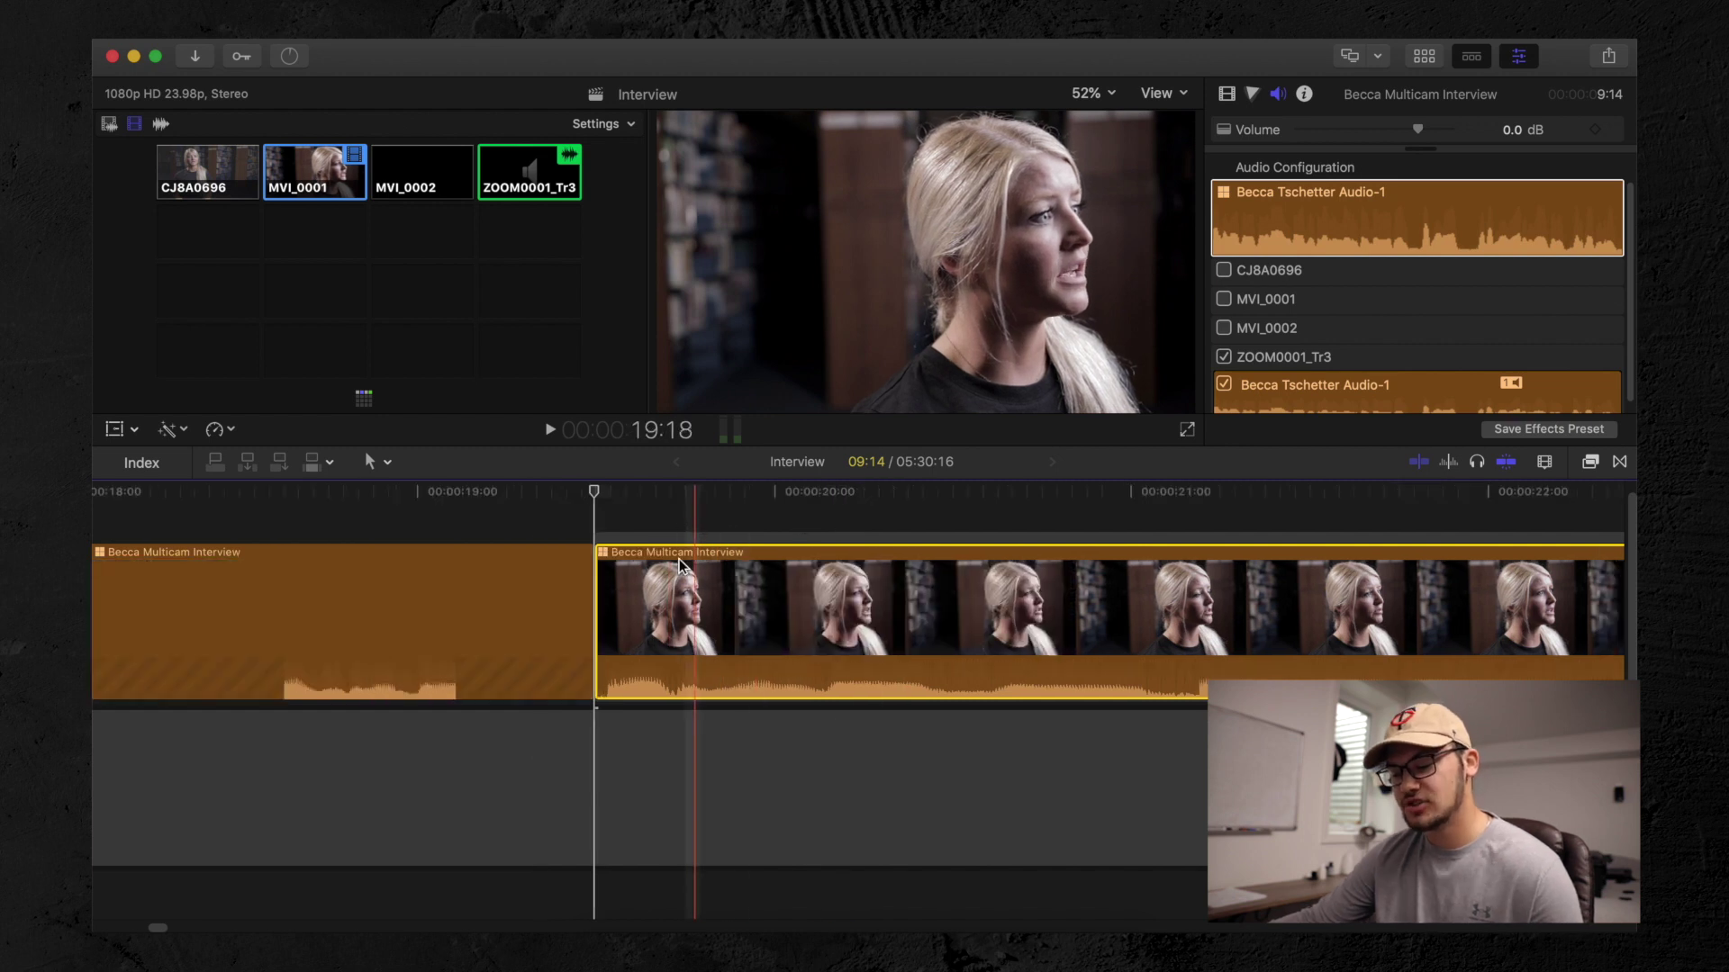
pyautogui.hotkey('alt', '1')
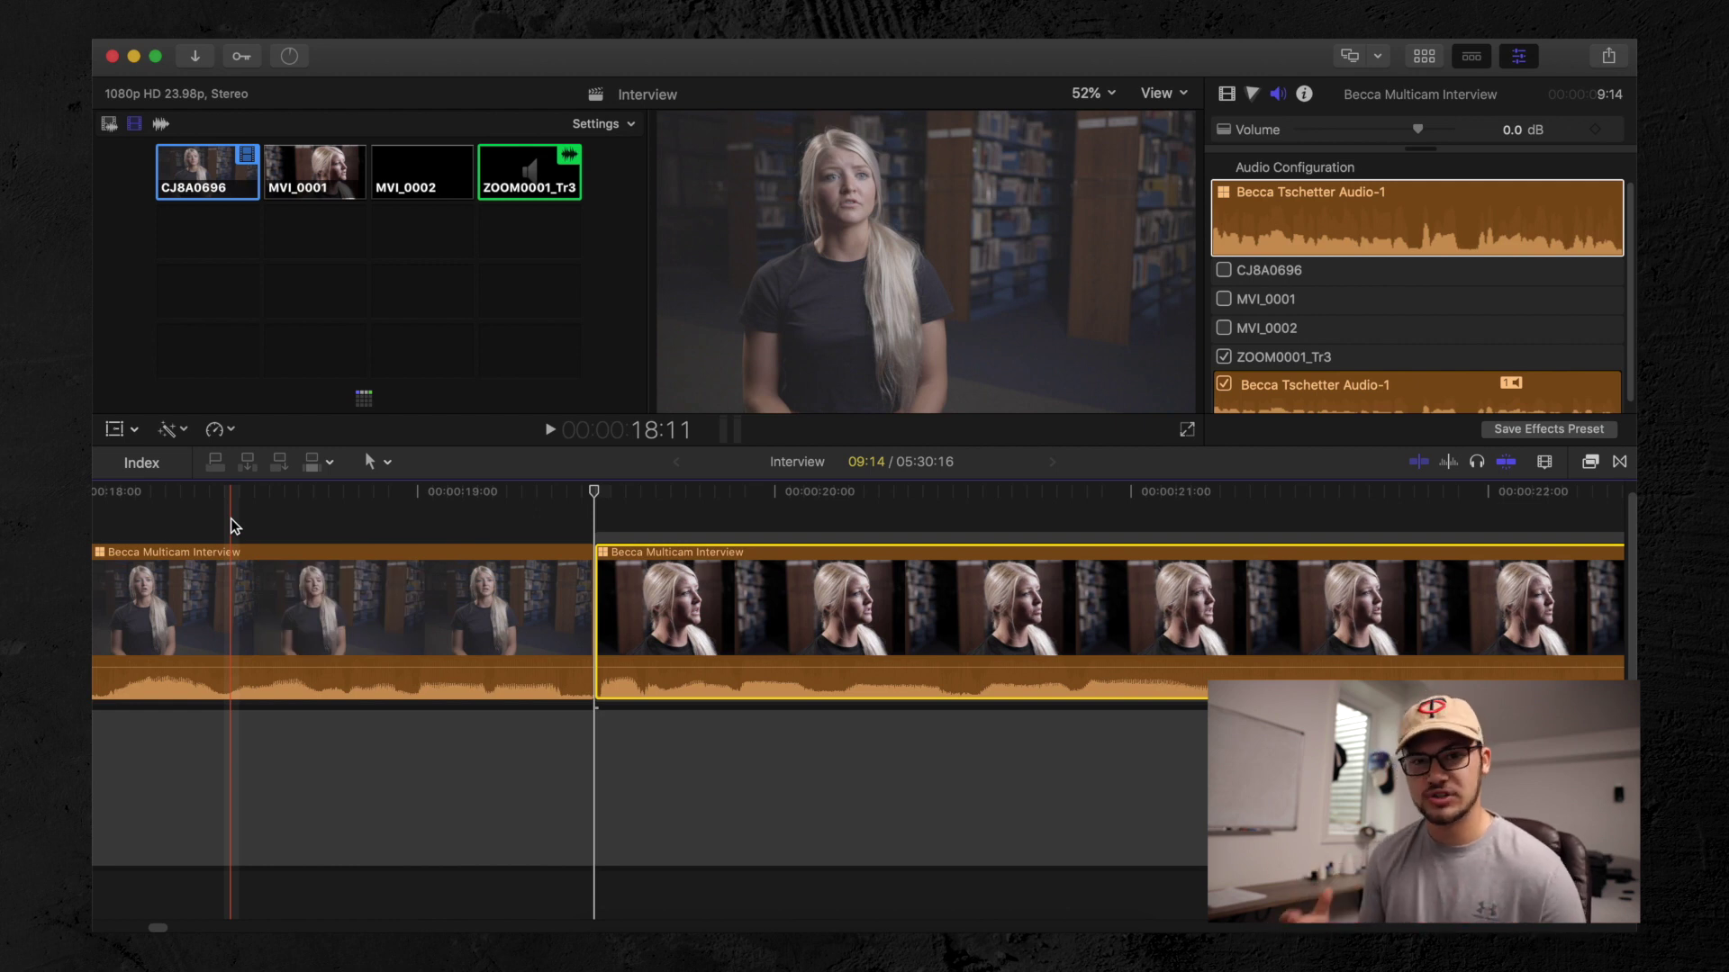
# Play across the cut at 19:12 and extend the start of the second raised clip by one frame
pyautogui.press('super+minus')
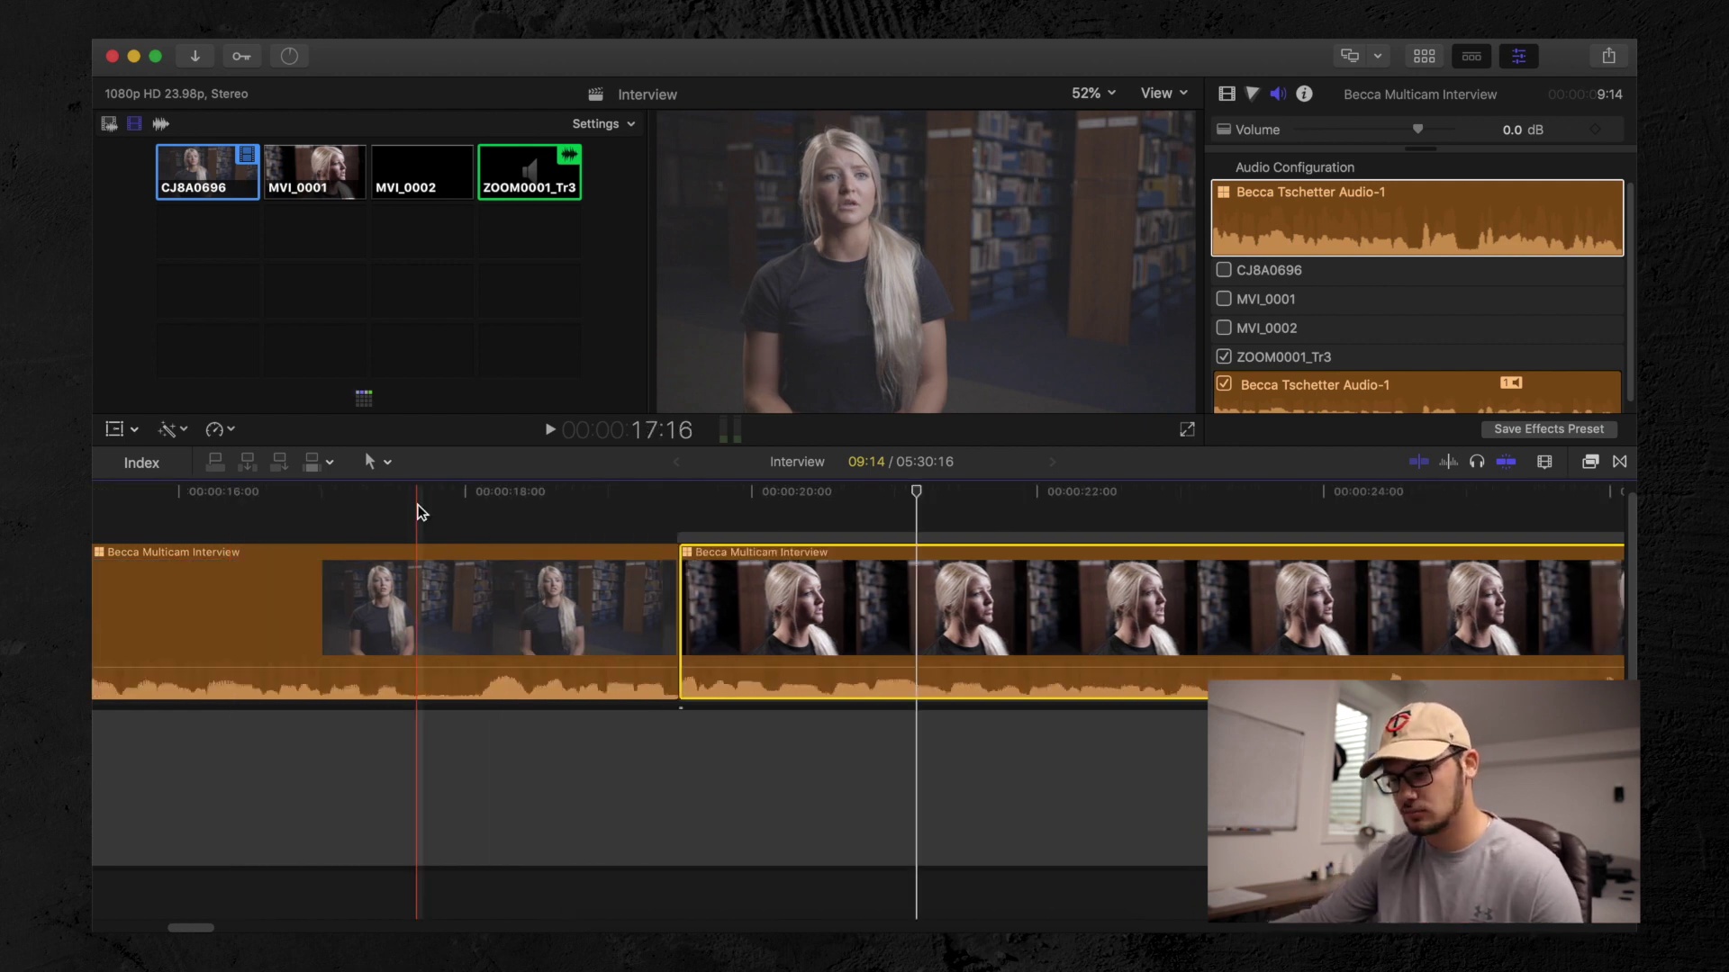
pyautogui.press('space')
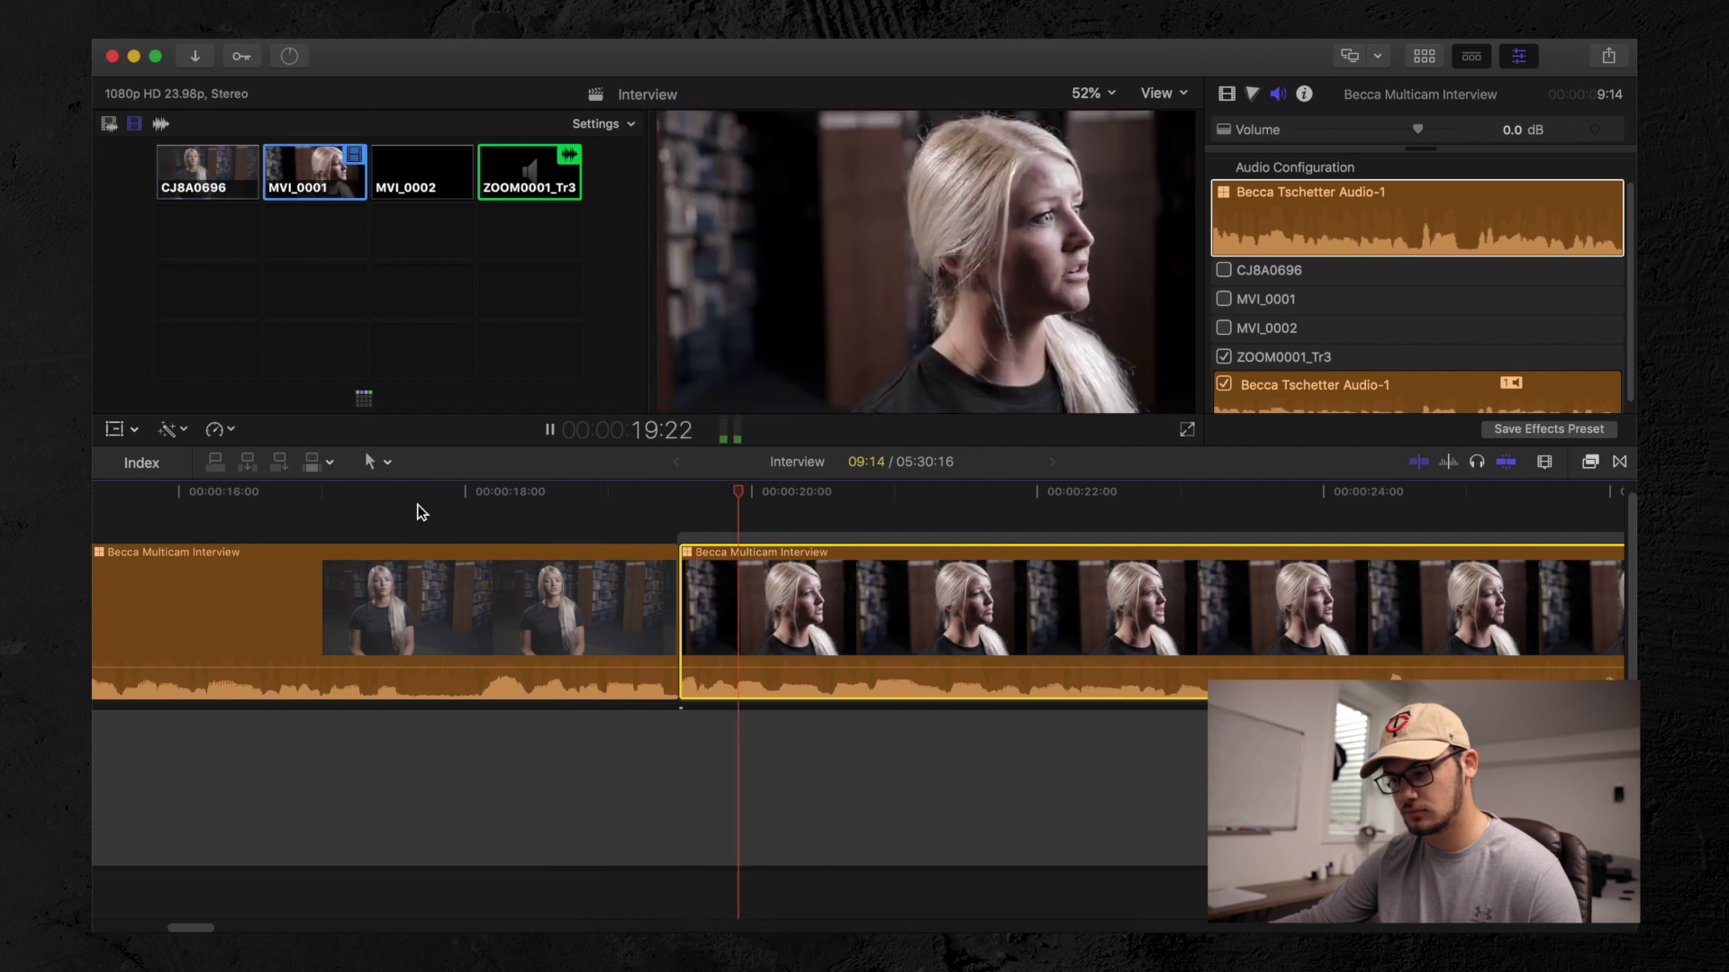
pyautogui.press('space')
pyautogui.press('super+equal')
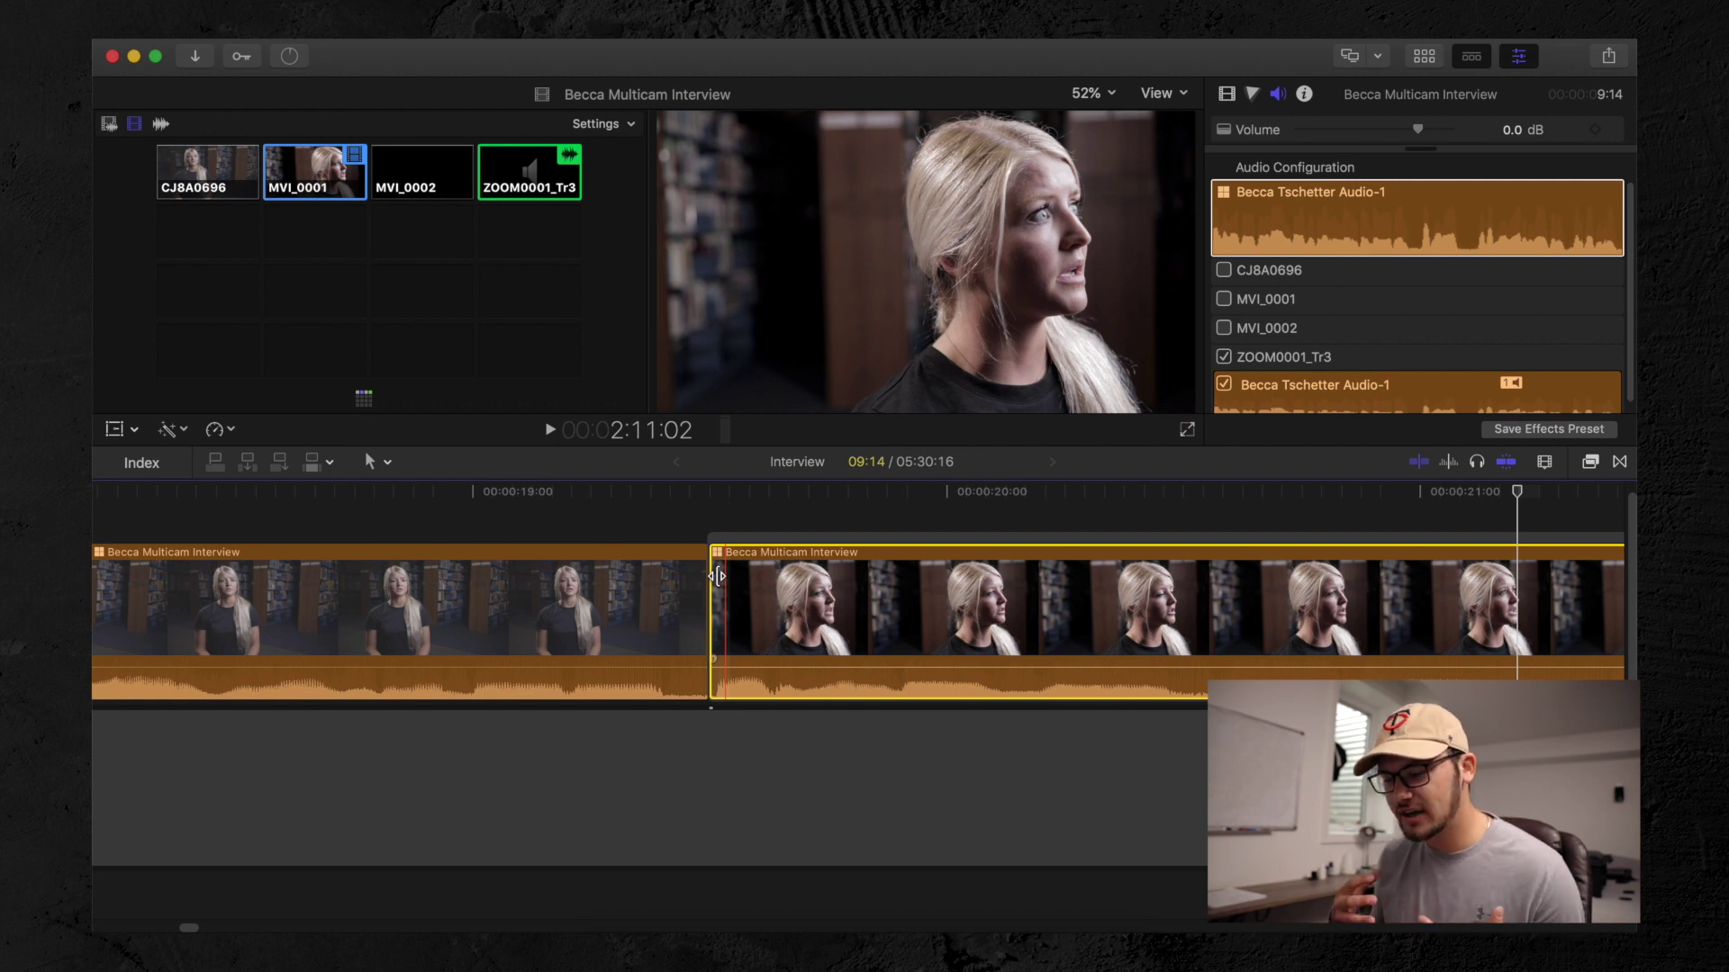
pyautogui.moveTo(757, 540); pyautogui.dragTo(712, 585)
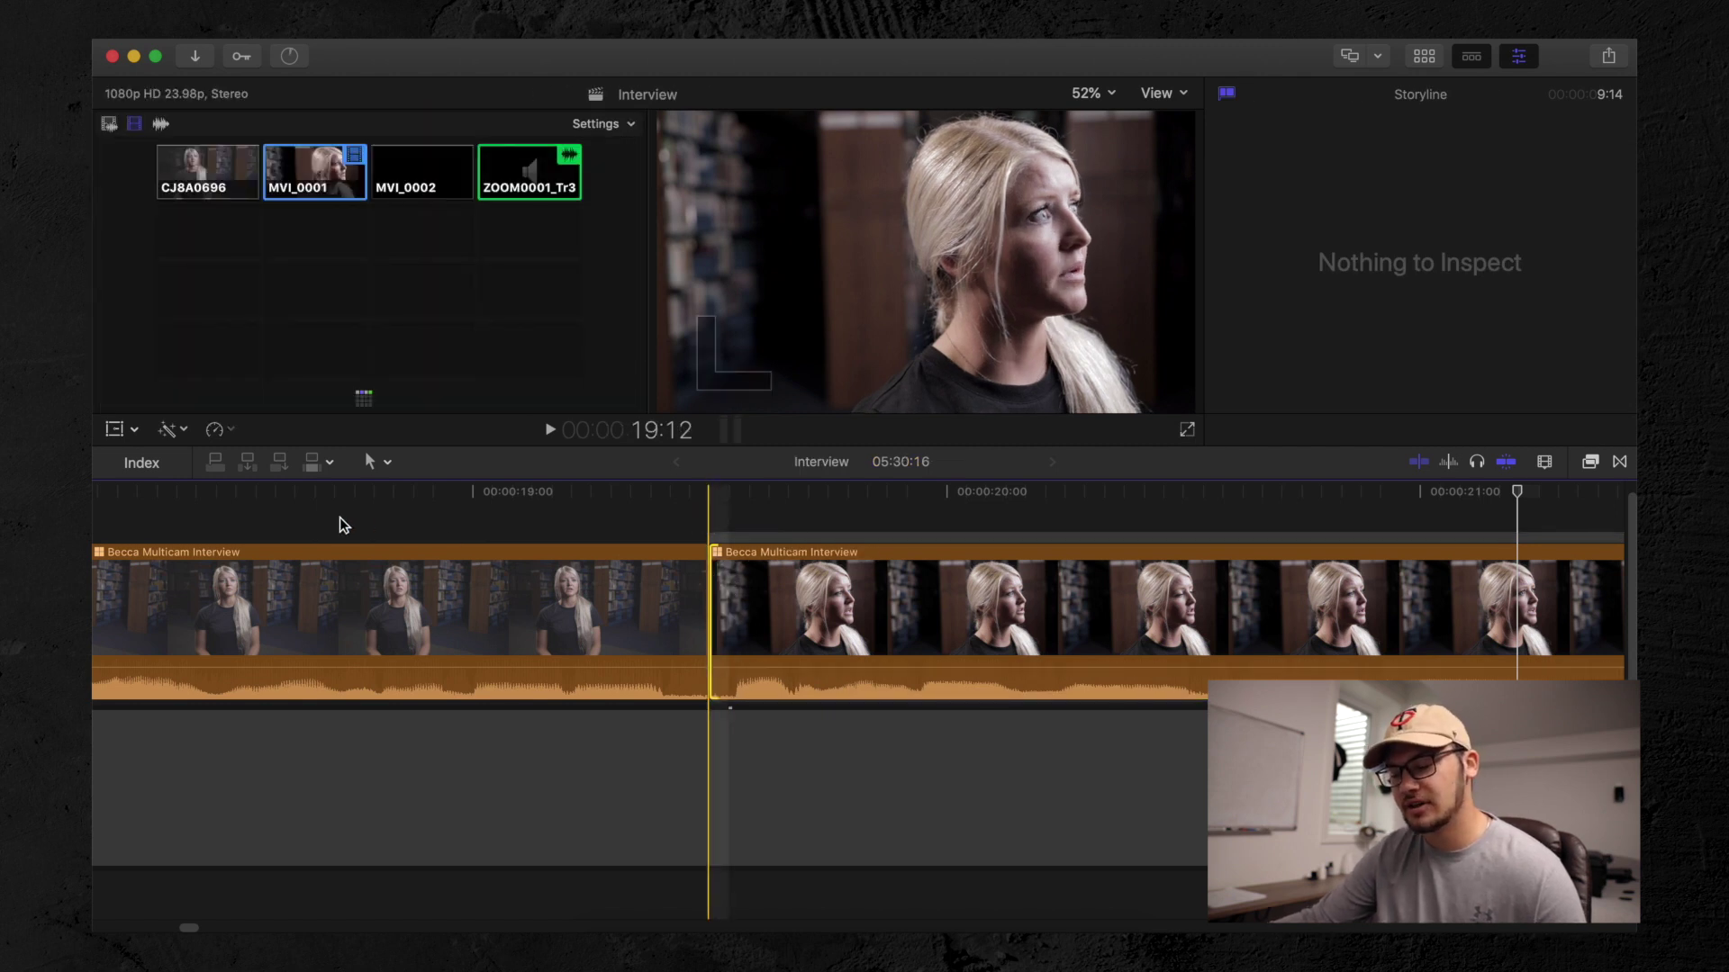
pyautogui.click(718, 607)
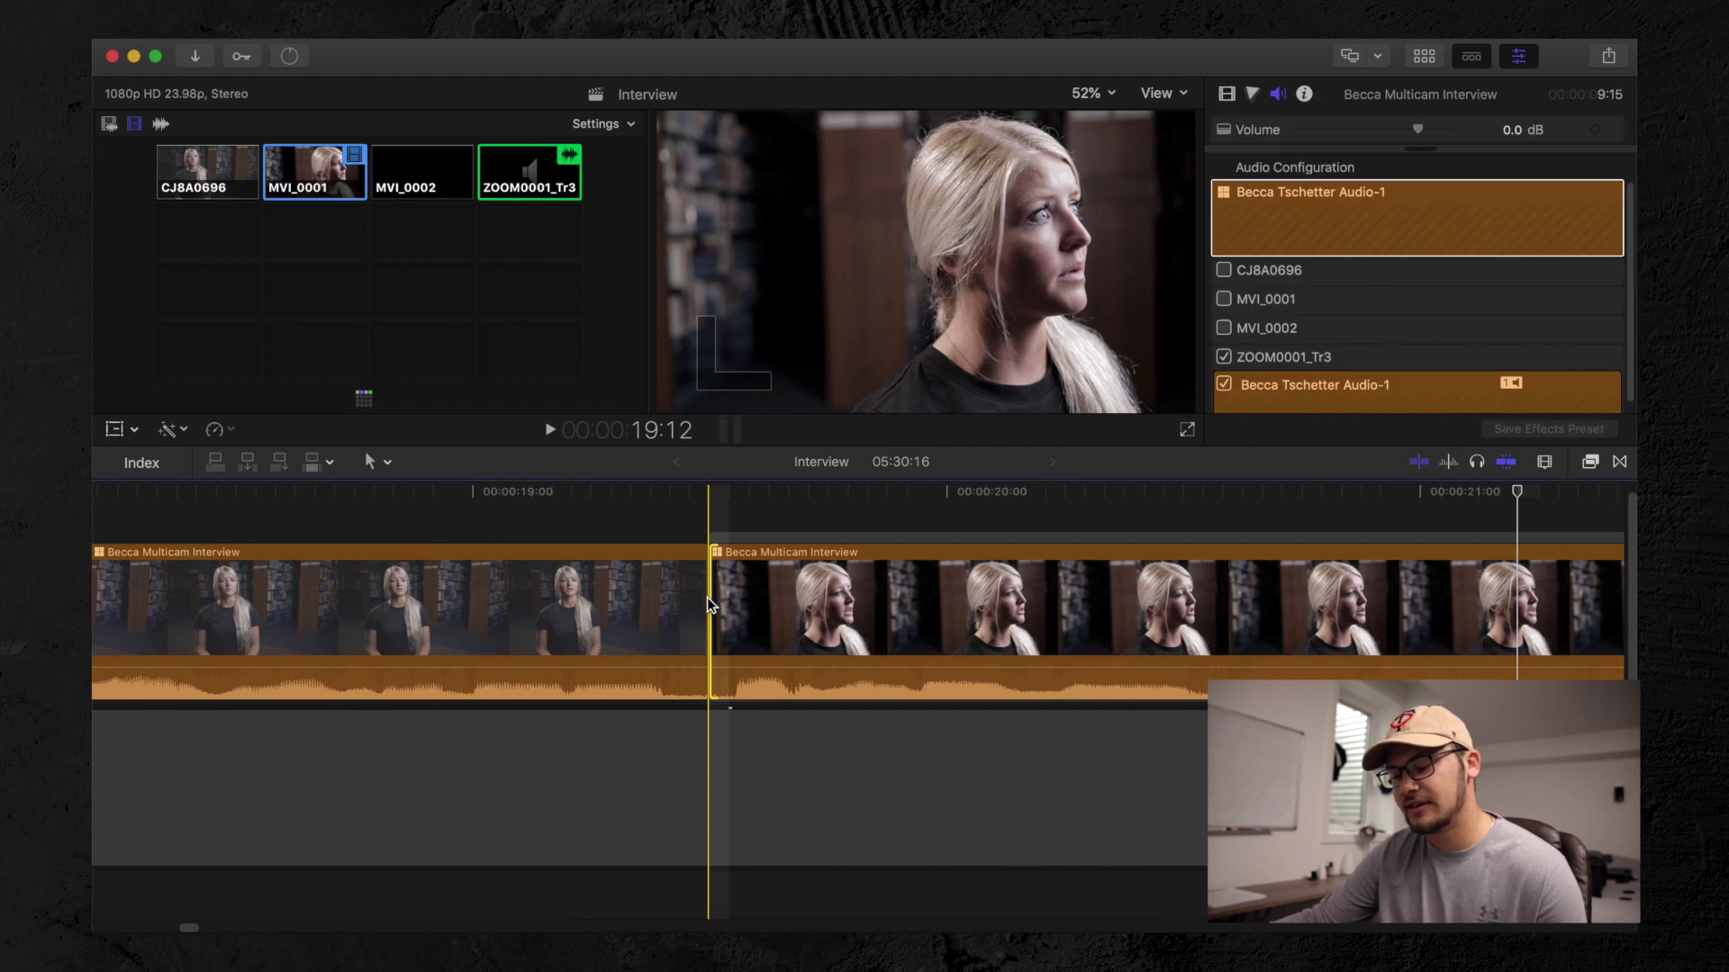
# Play back the transition between the first two raised clips again to check the change of camera angle
pyautogui.hscroll(-2, 708, 583)
pyautogui.hscroll(-2, 724, 576)
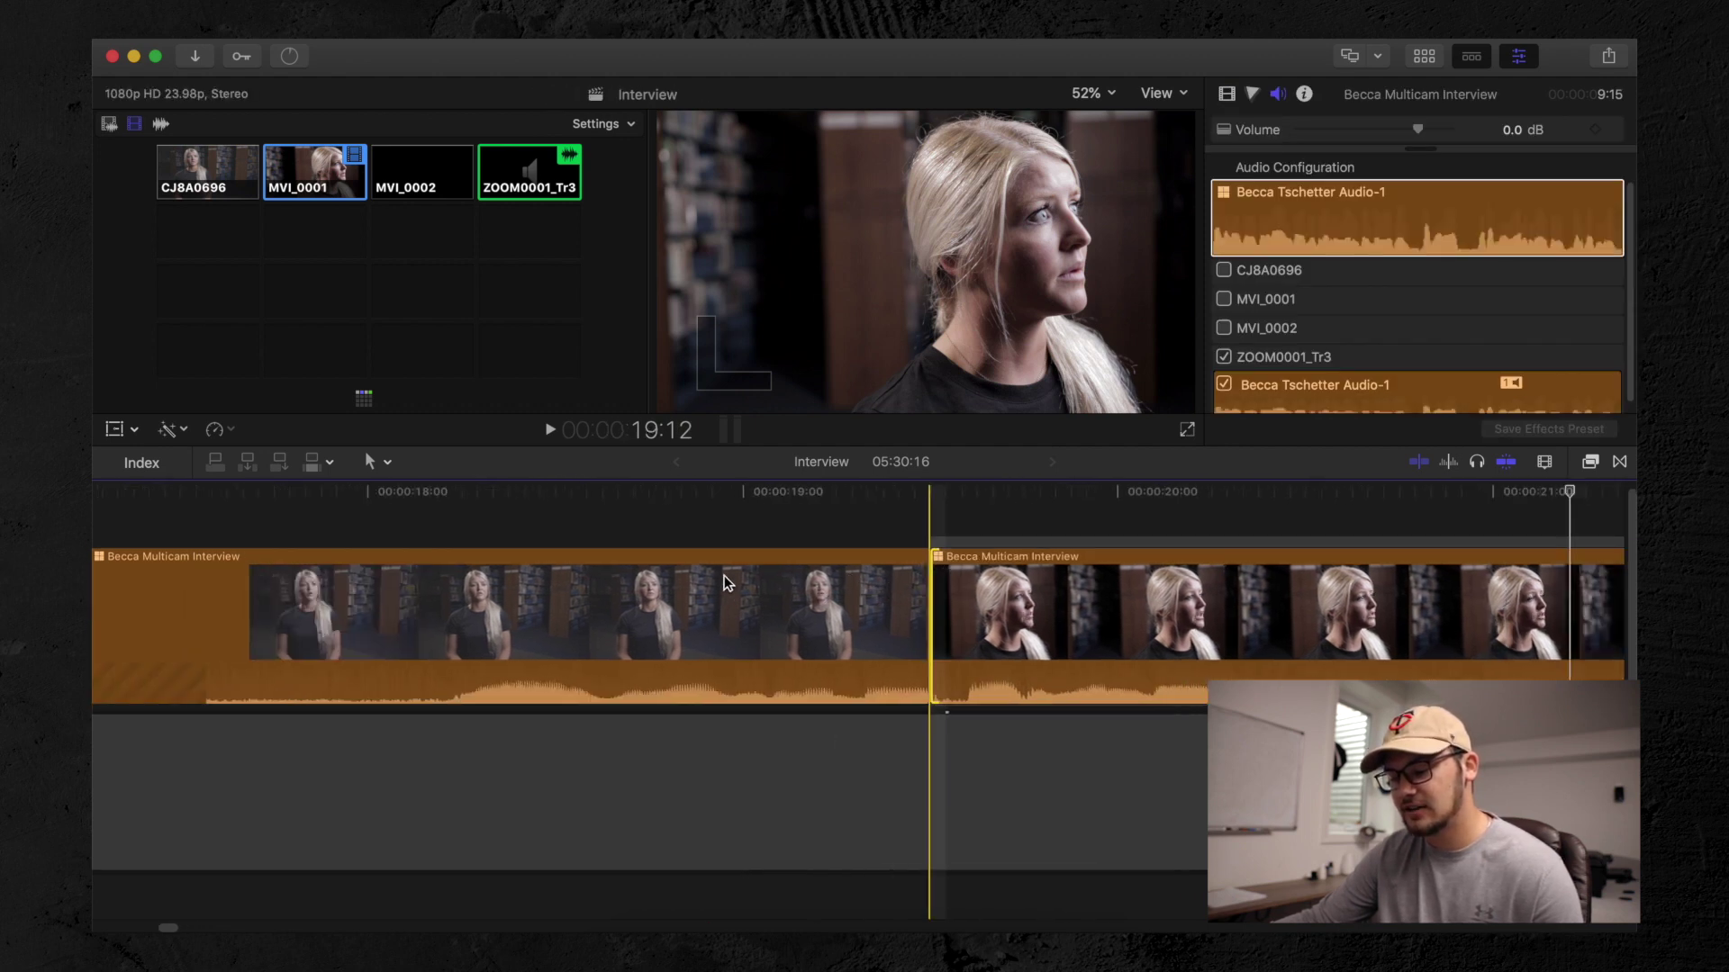
pyautogui.press('super+minus')
pyautogui.click(542, 527)
pyautogui.click(442, 527)
pyautogui.press('space')
pyautogui.press('2')
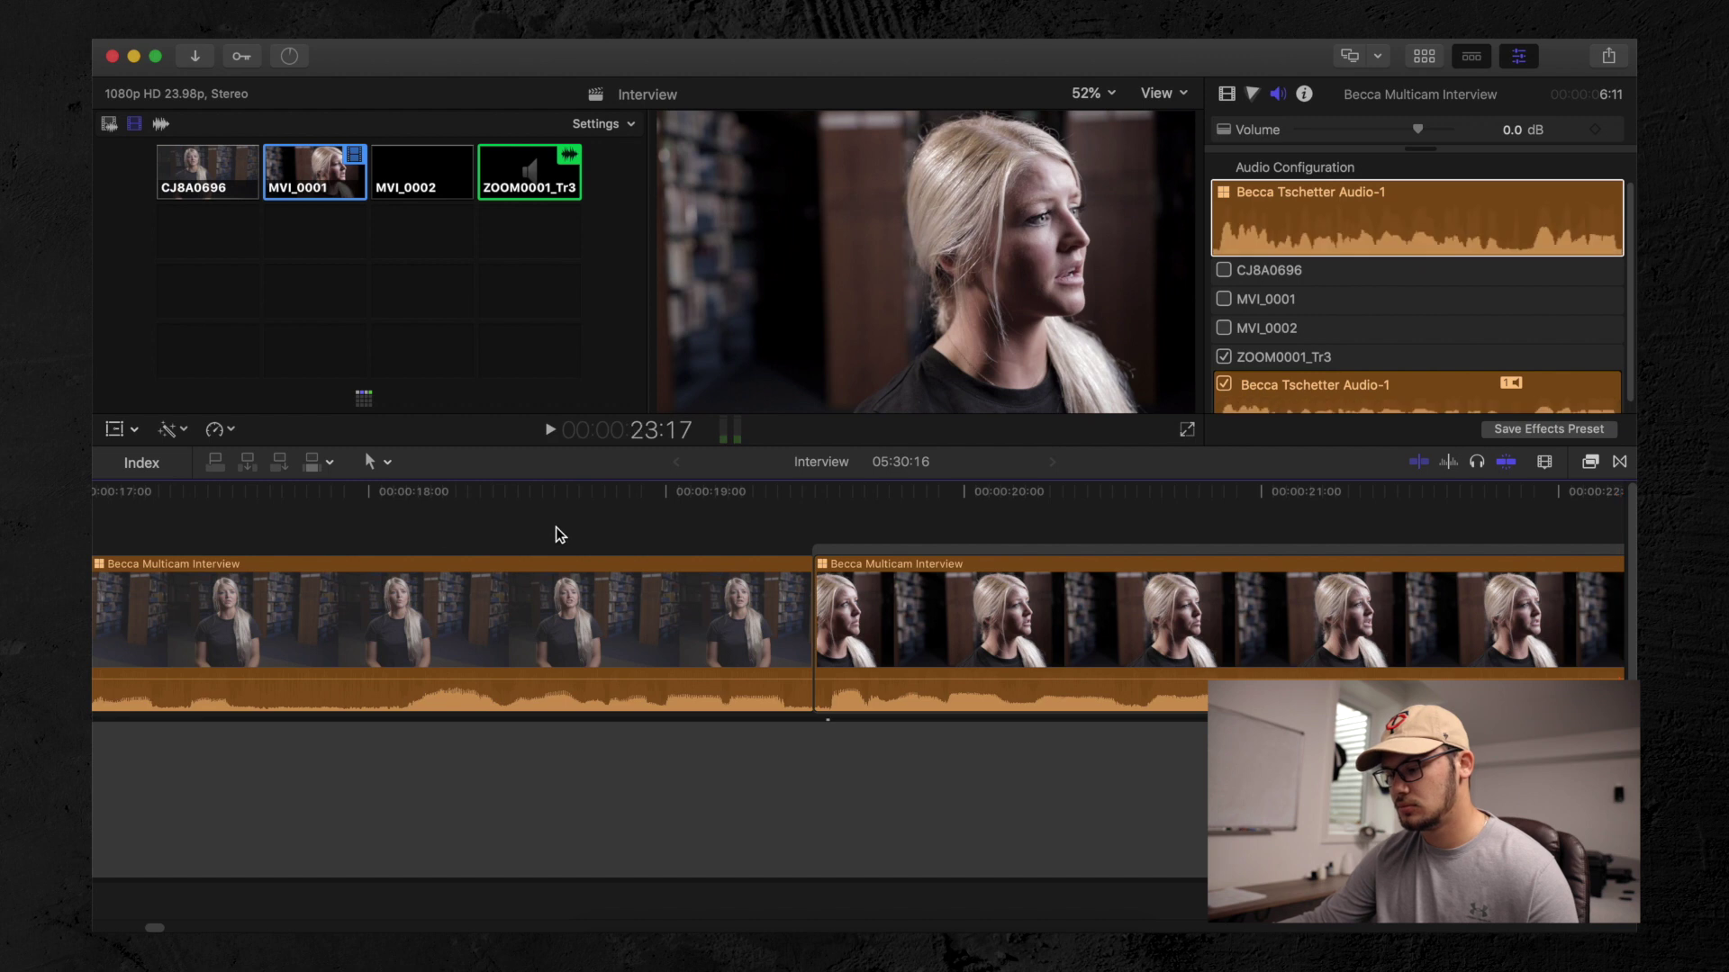
pyautogui.press('space')
pyautogui.click(620, 547)
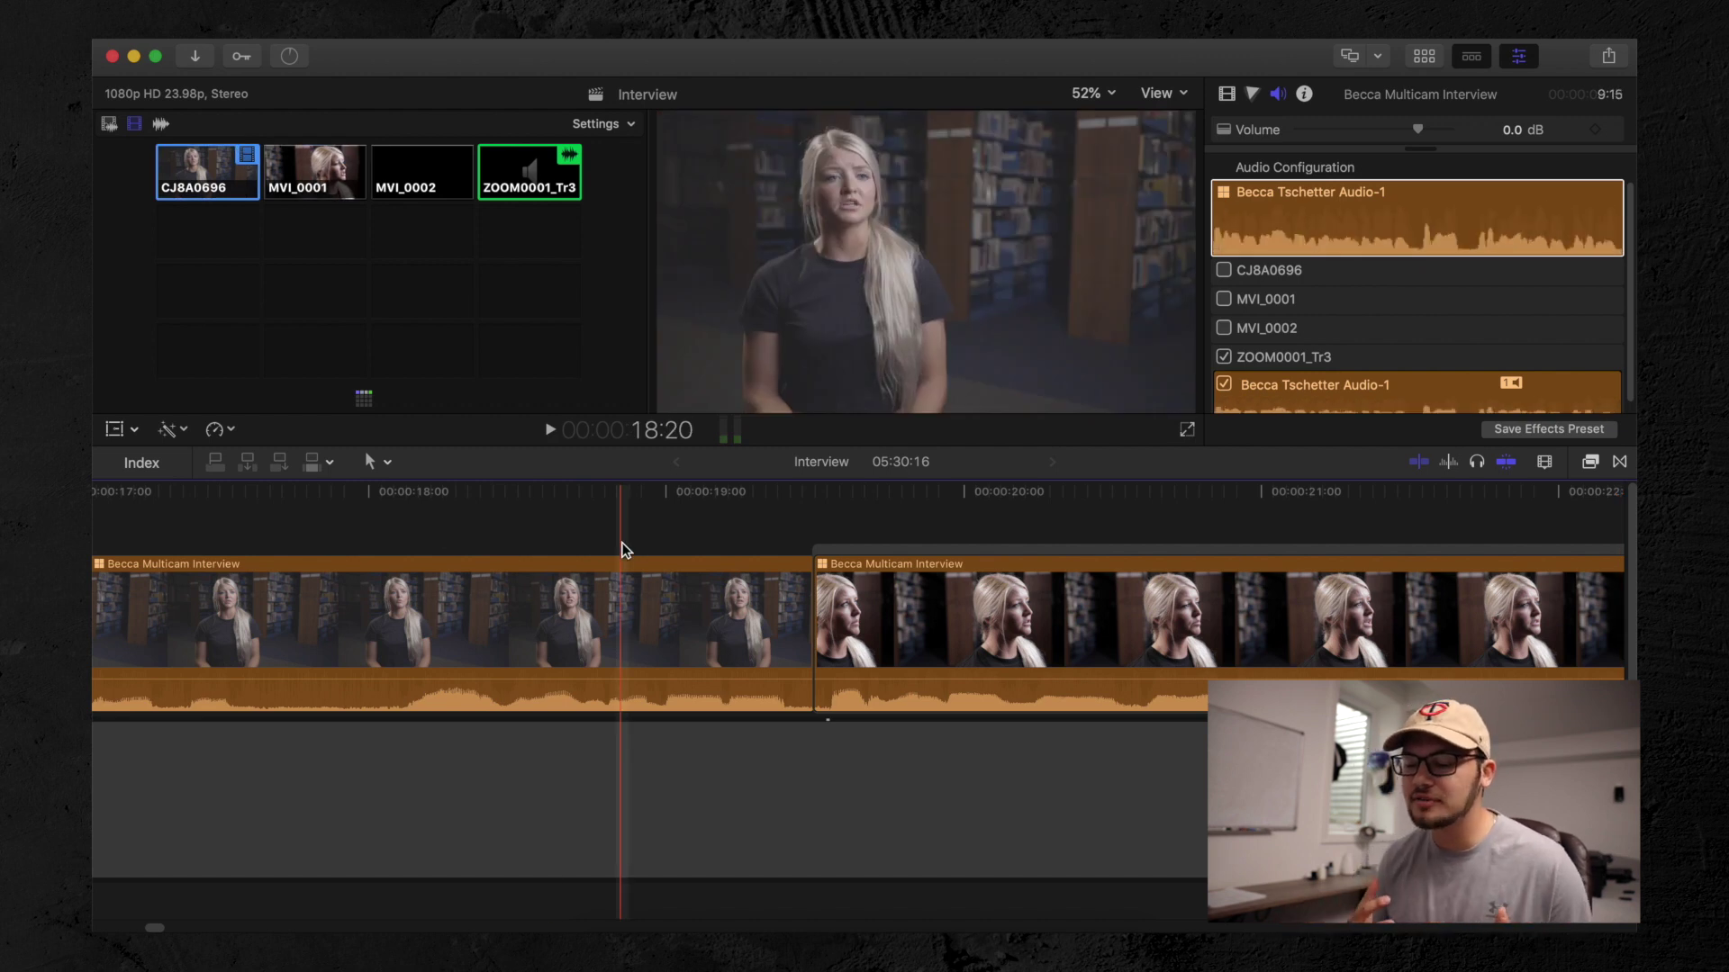
# Review the raised interview clip around the one-minute mark and switch it to the MVI_0001 angle with the playhead at 1:05:04
pyautogui.hscroll(10, 625, 550)
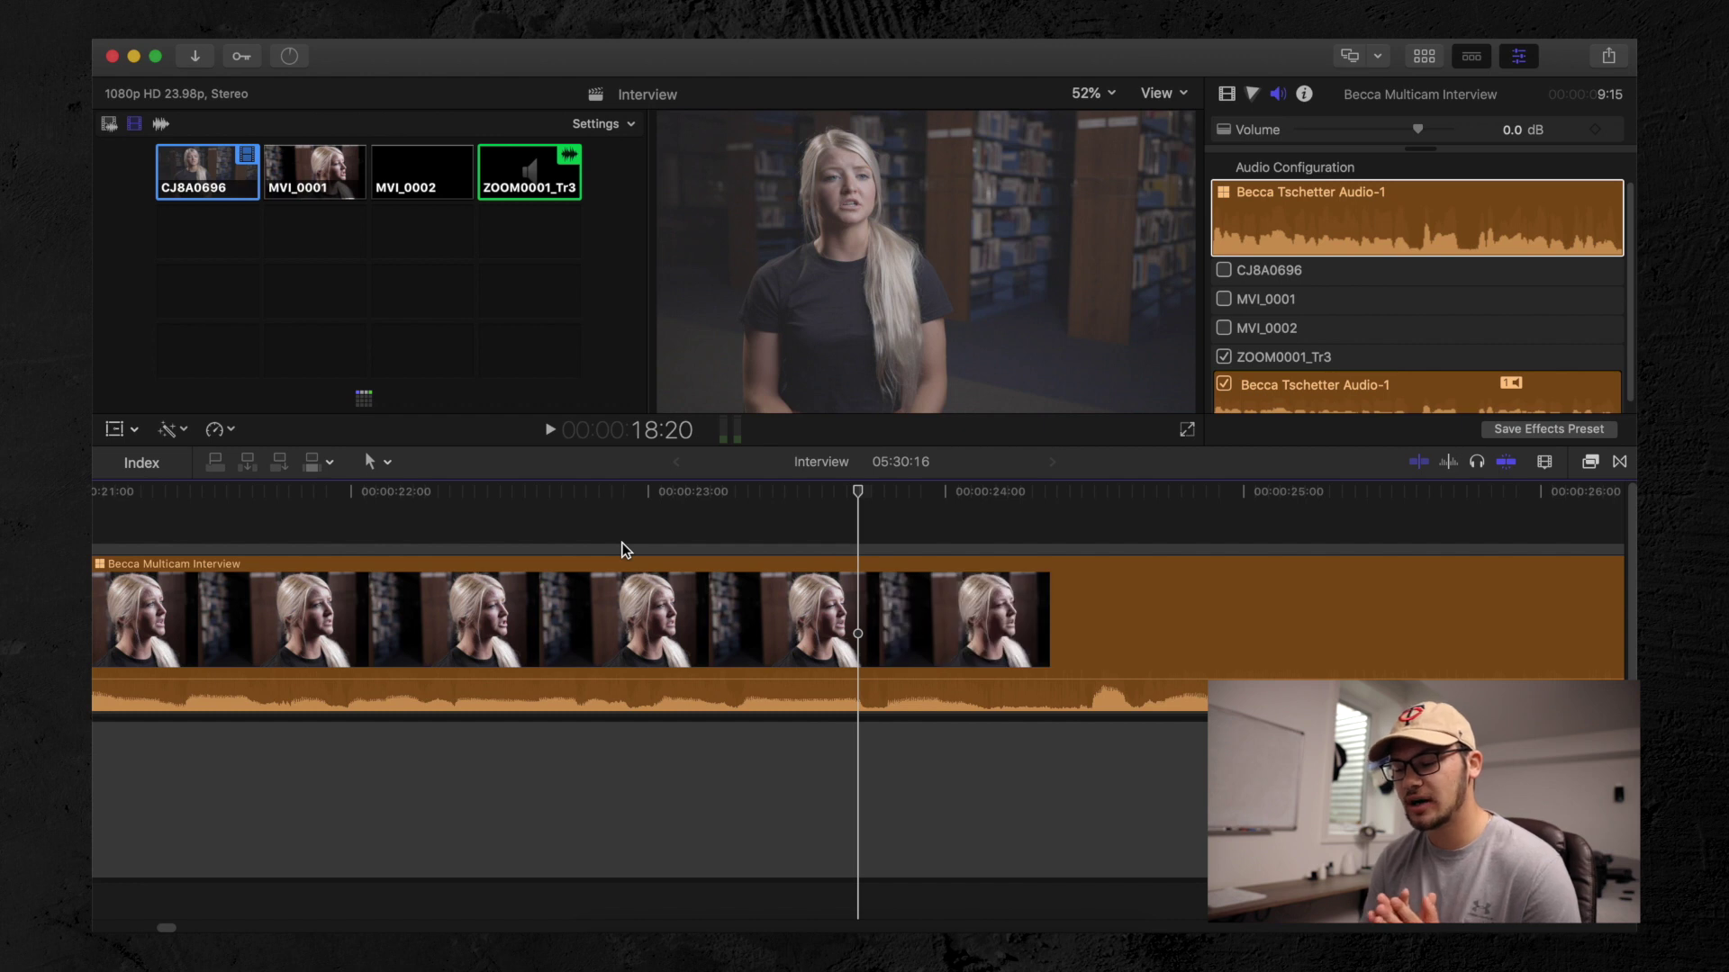
pyautogui.hscroll(10, 625, 550)
pyautogui.press('super+minus')
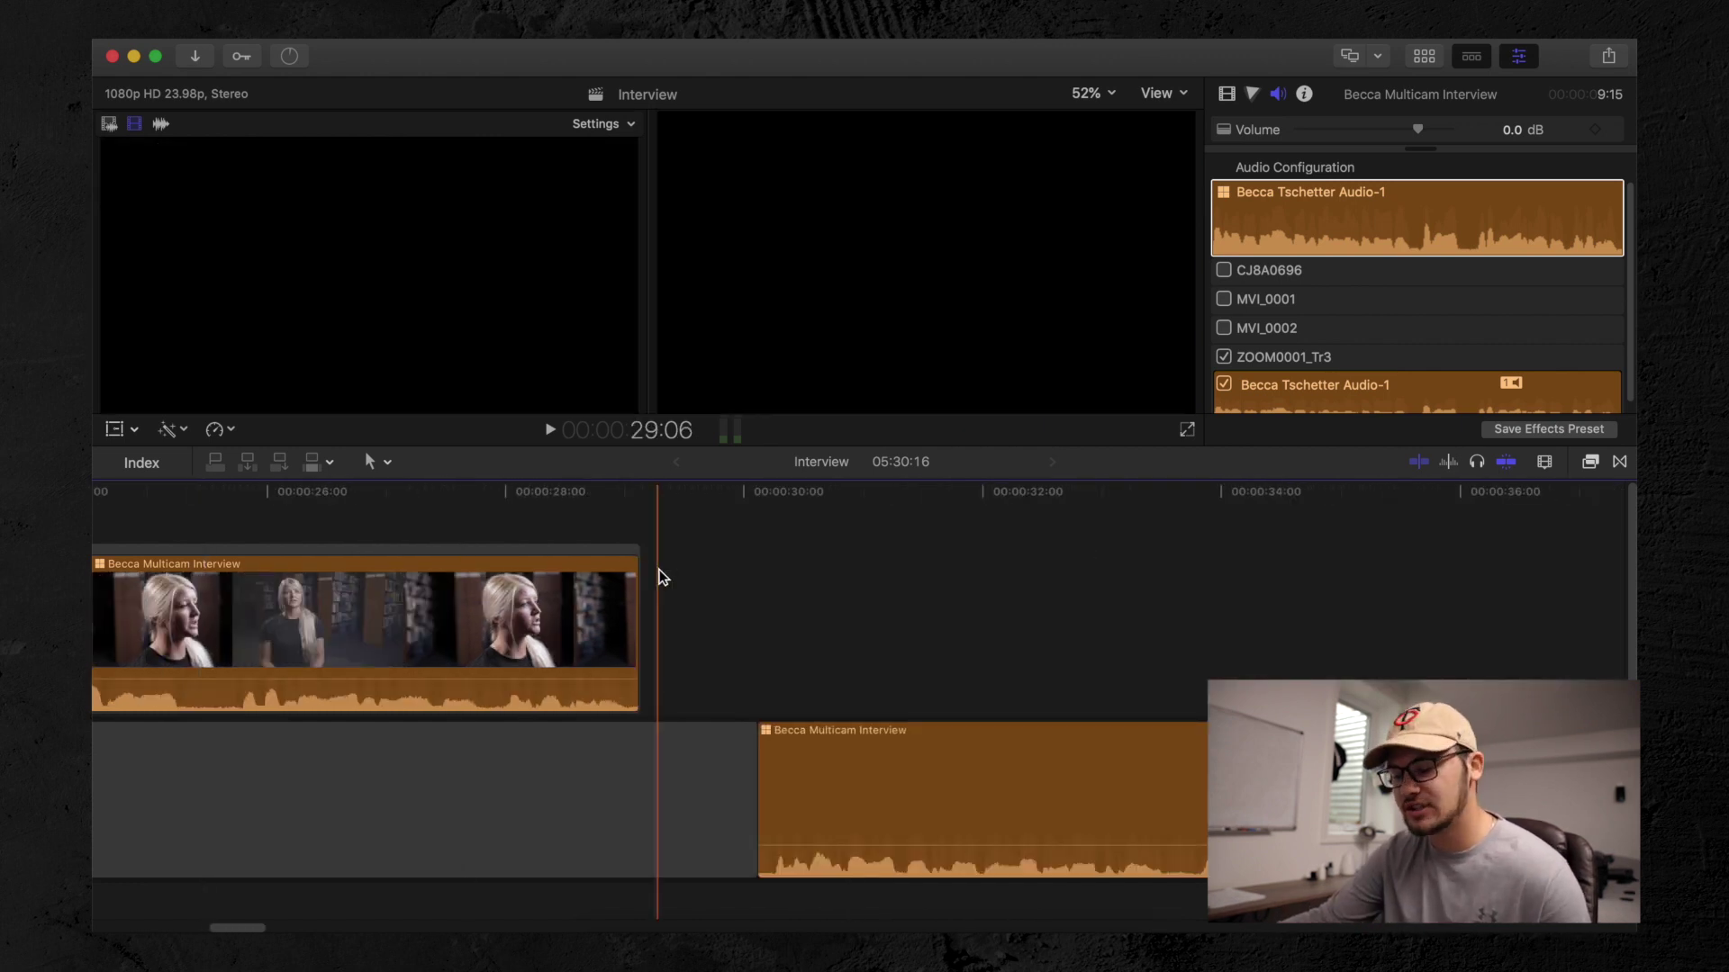
pyautogui.press('super+minus')
pyautogui.hscroll(-10, 645, 552)
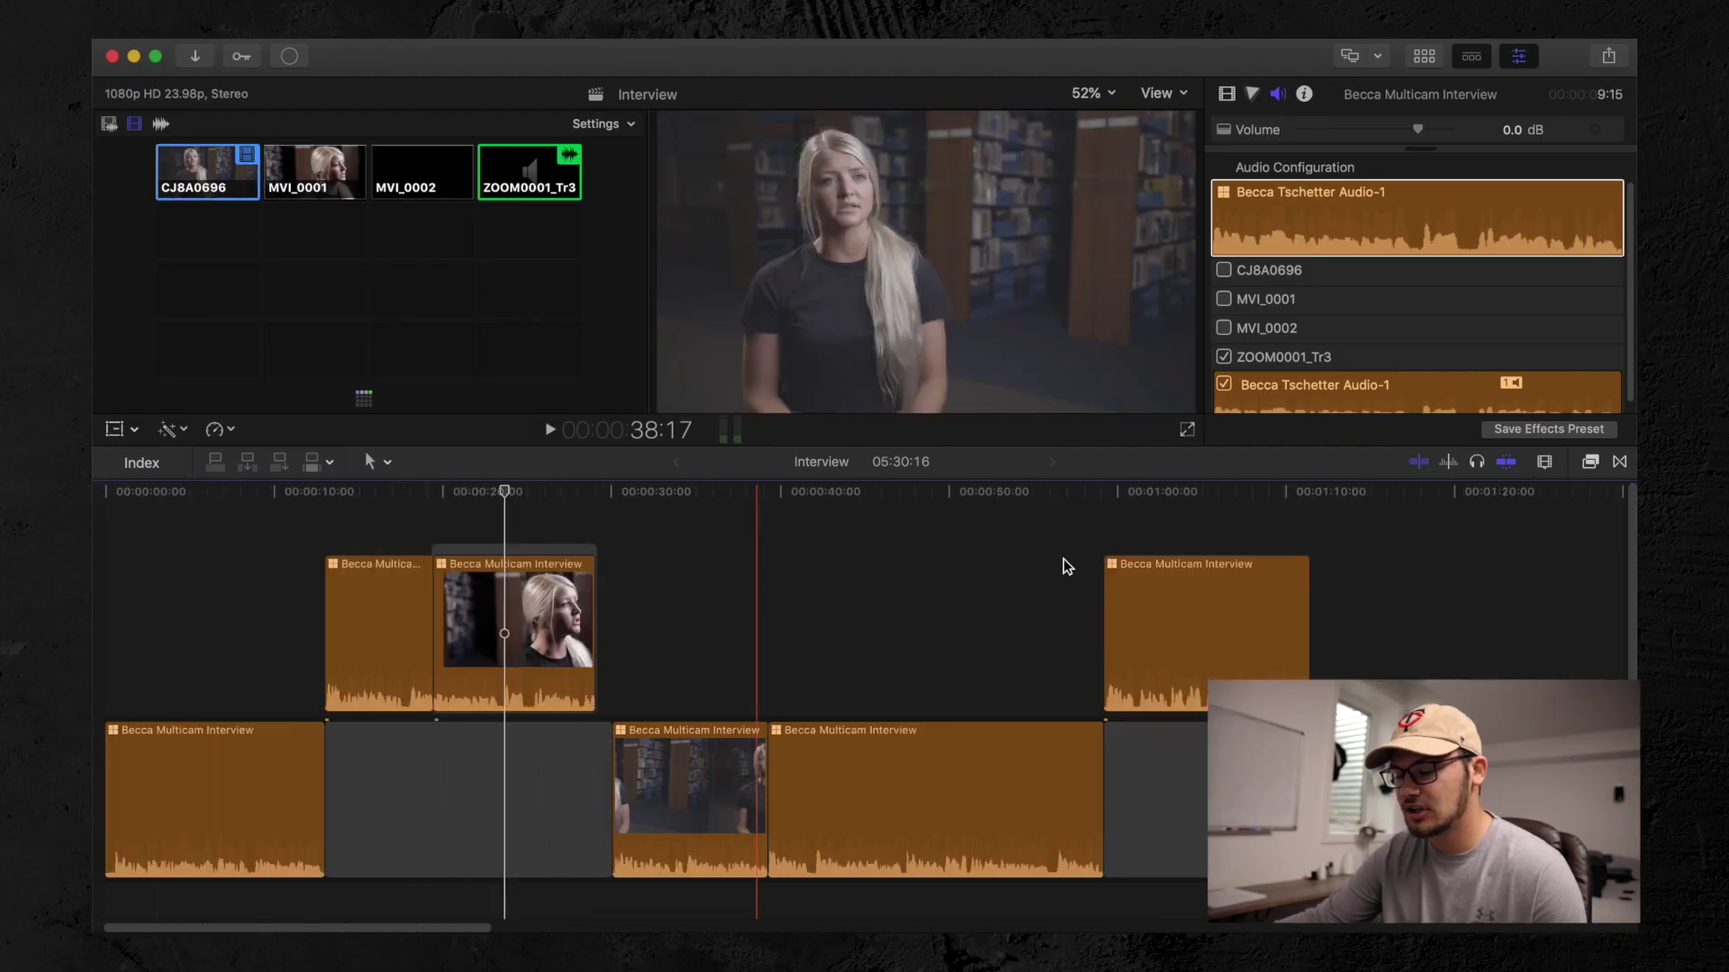
pyautogui.hscroll(5, 1066, 565)
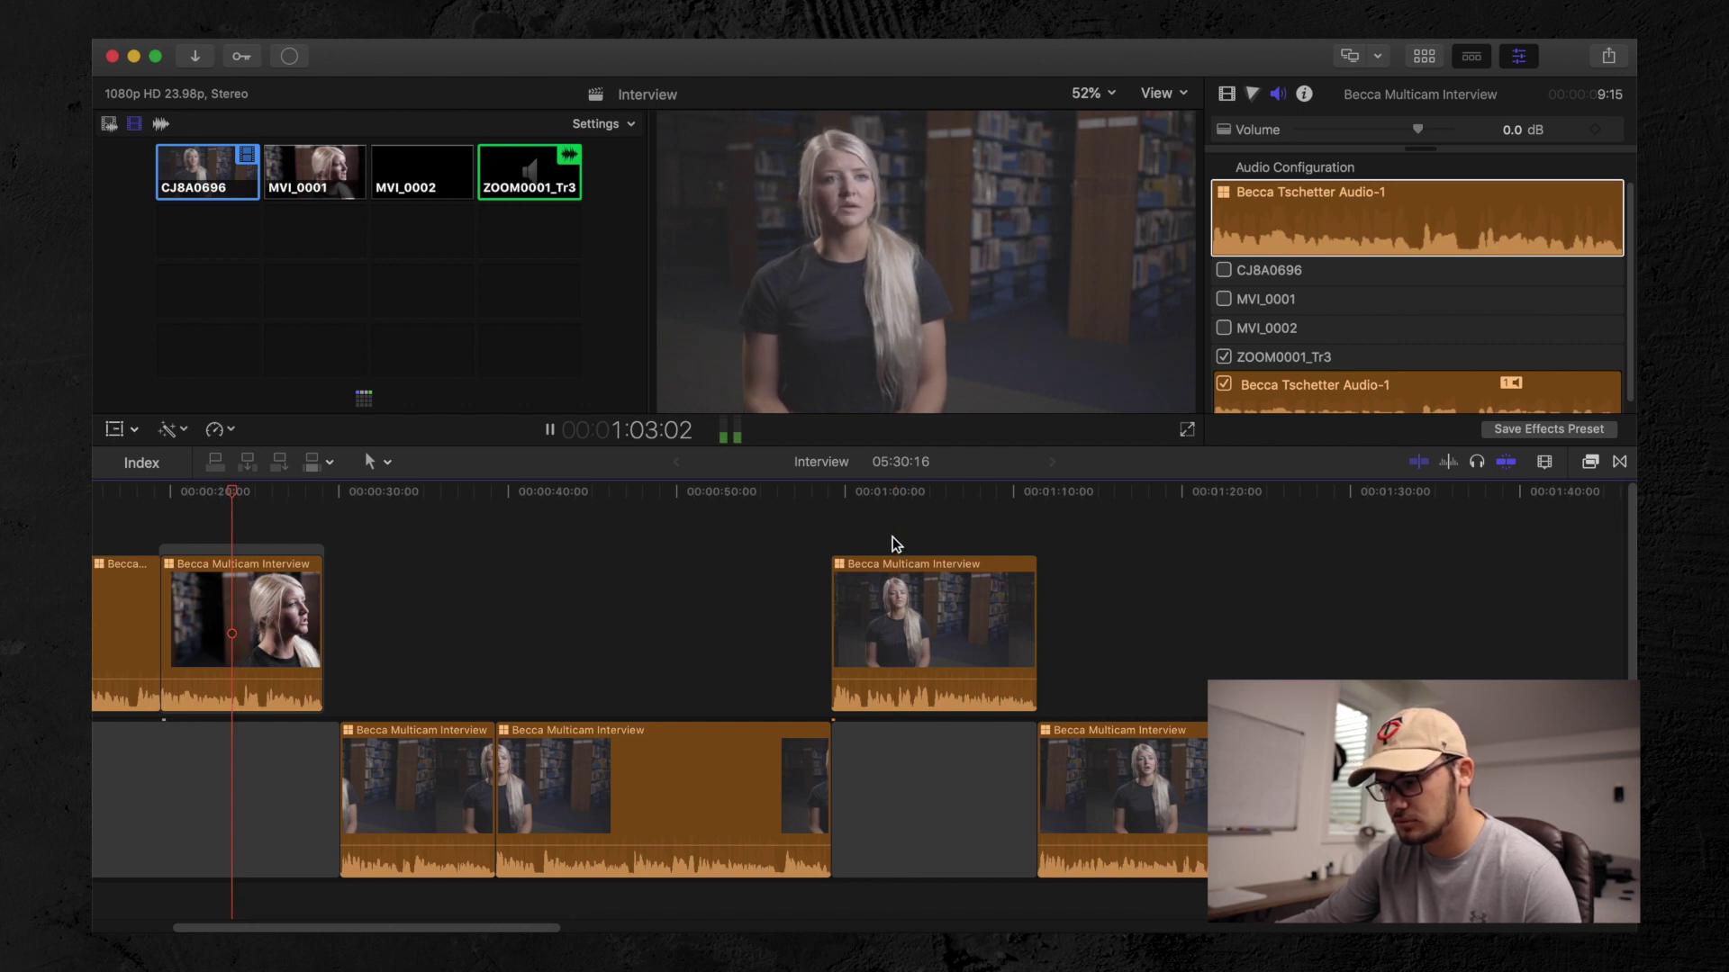
pyautogui.press('space')
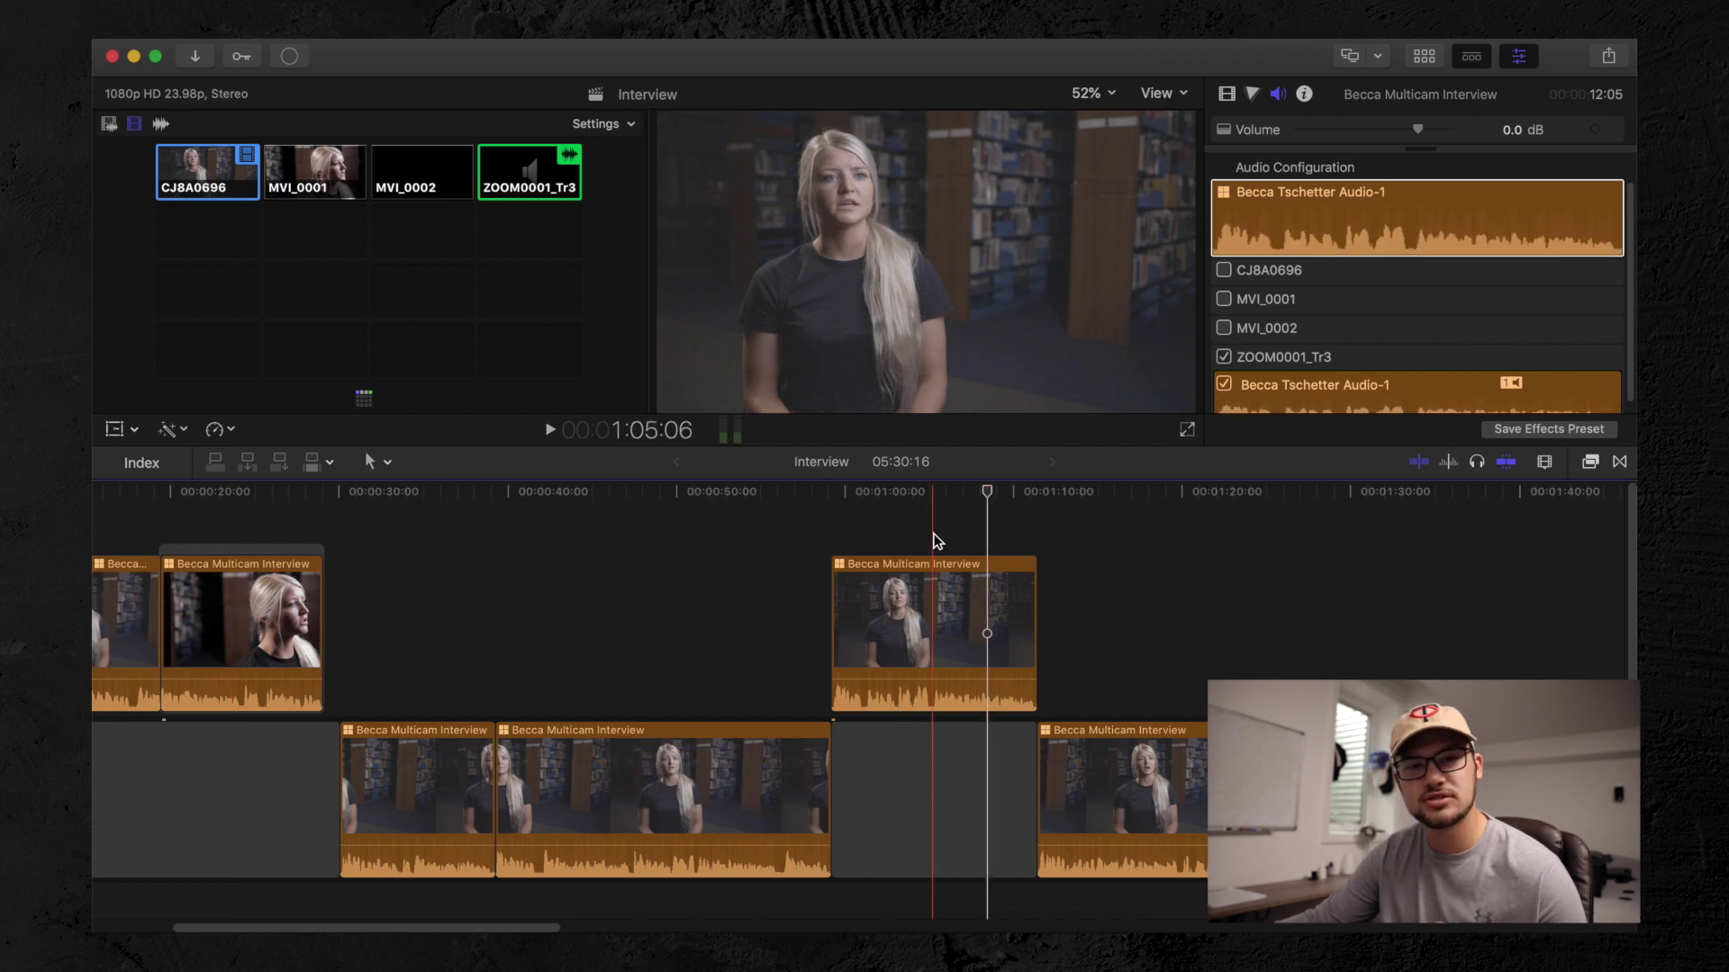
pyautogui.click(935, 540)
pyautogui.press('super+equal')
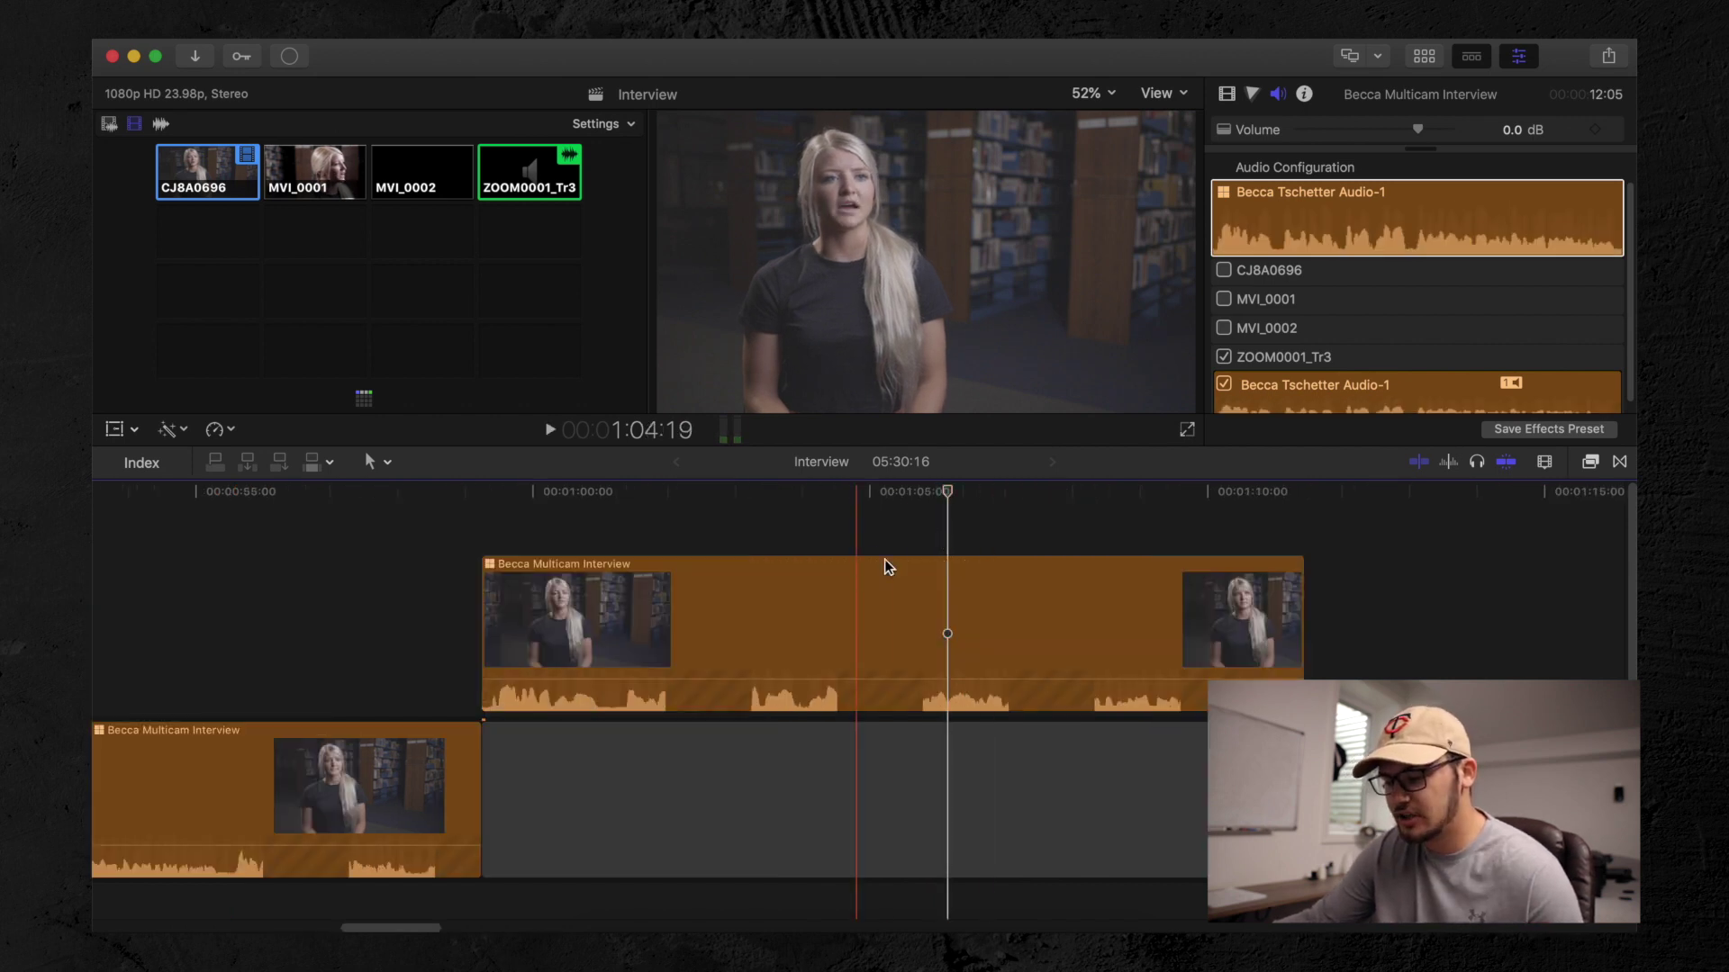
pyautogui.click(892, 539)
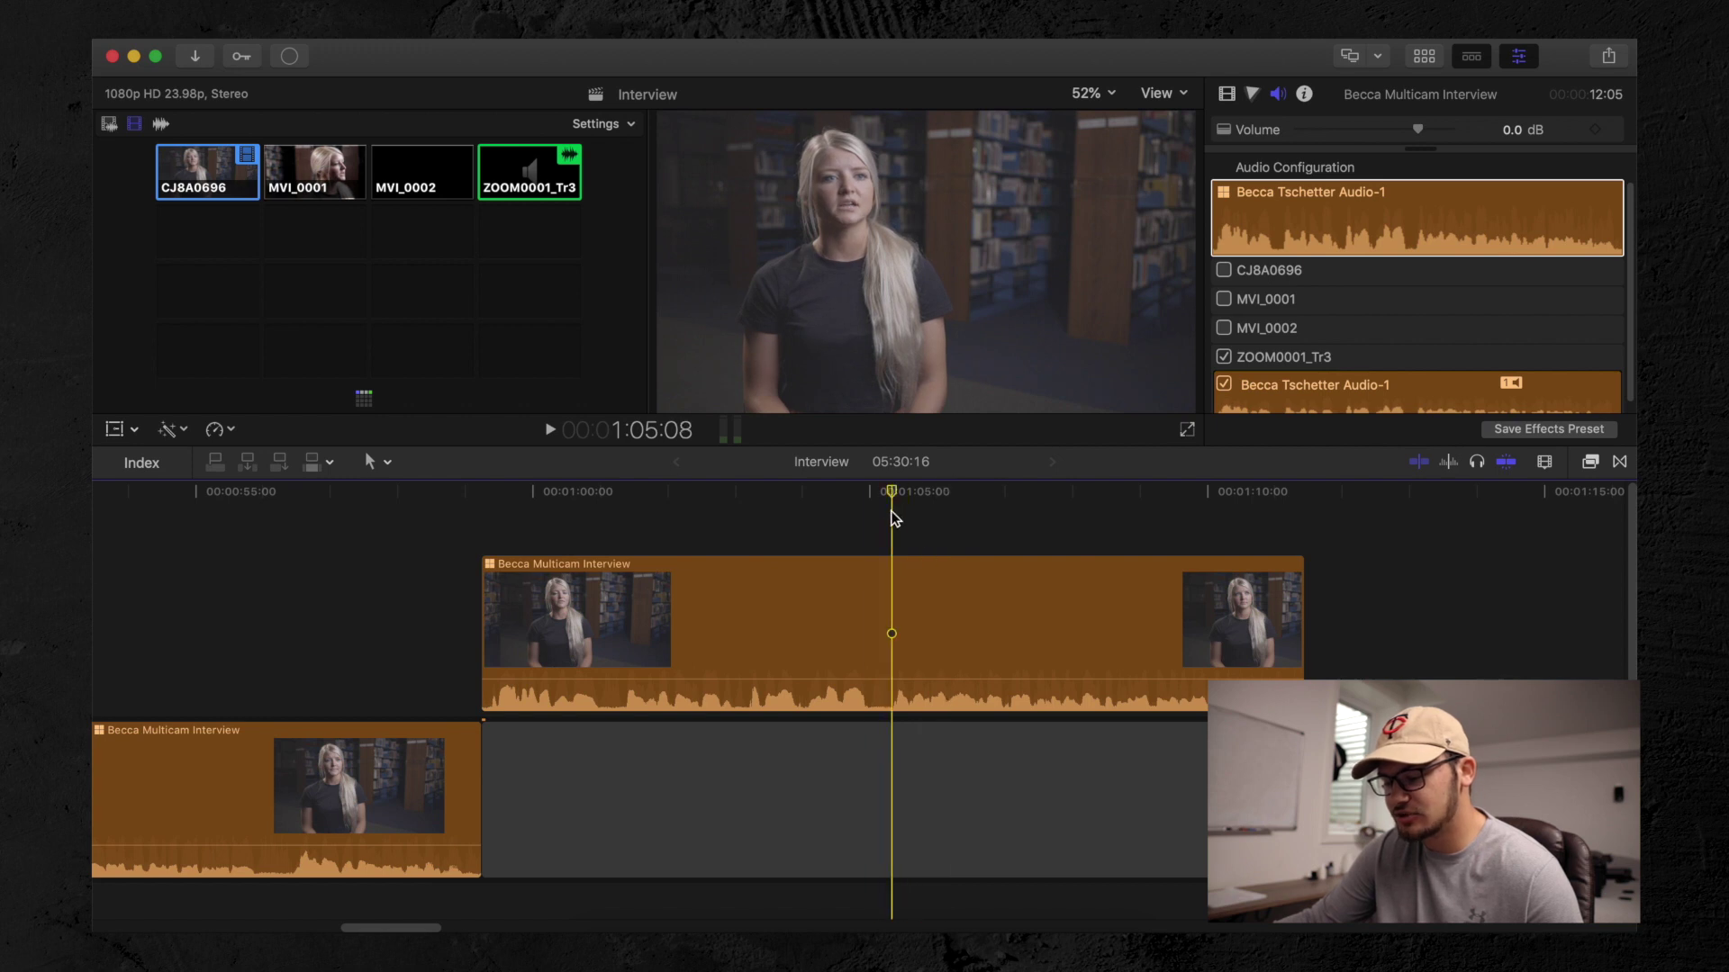
pyautogui.click(889, 606)
pyautogui.click(315, 177)
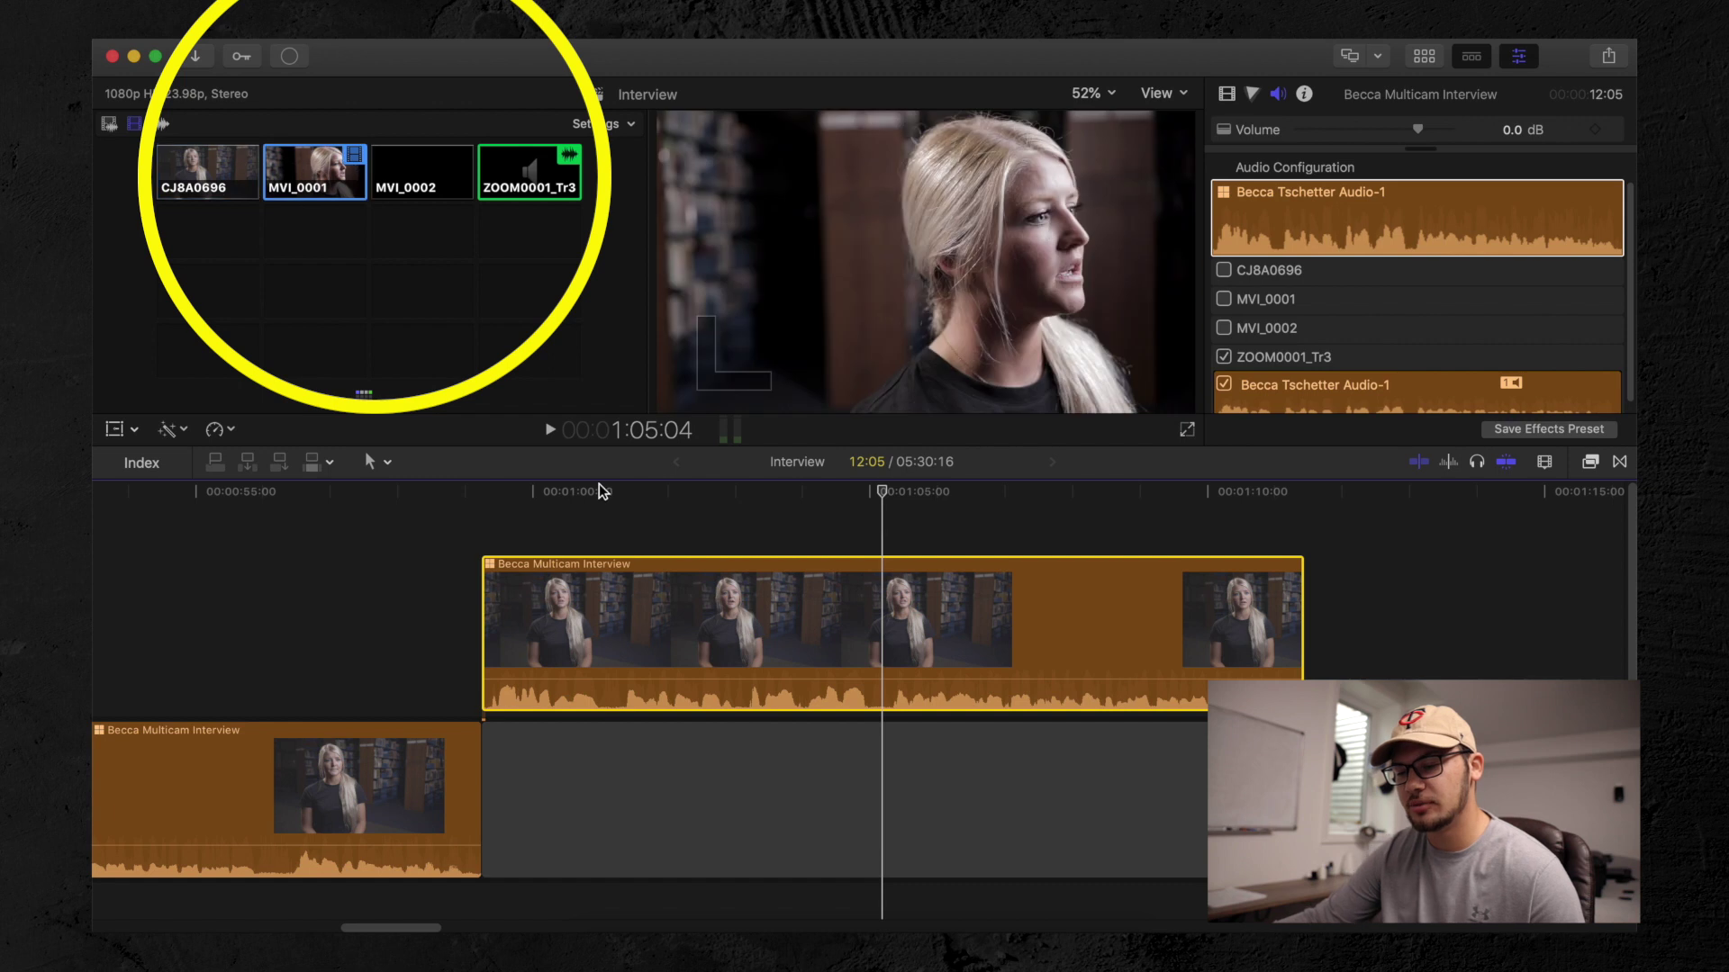
# Play across the angle change at 1:05:04, cut back to the CJ8A0696 angle at 1:09:05, and review the new cut
pyautogui.click(643, 523)
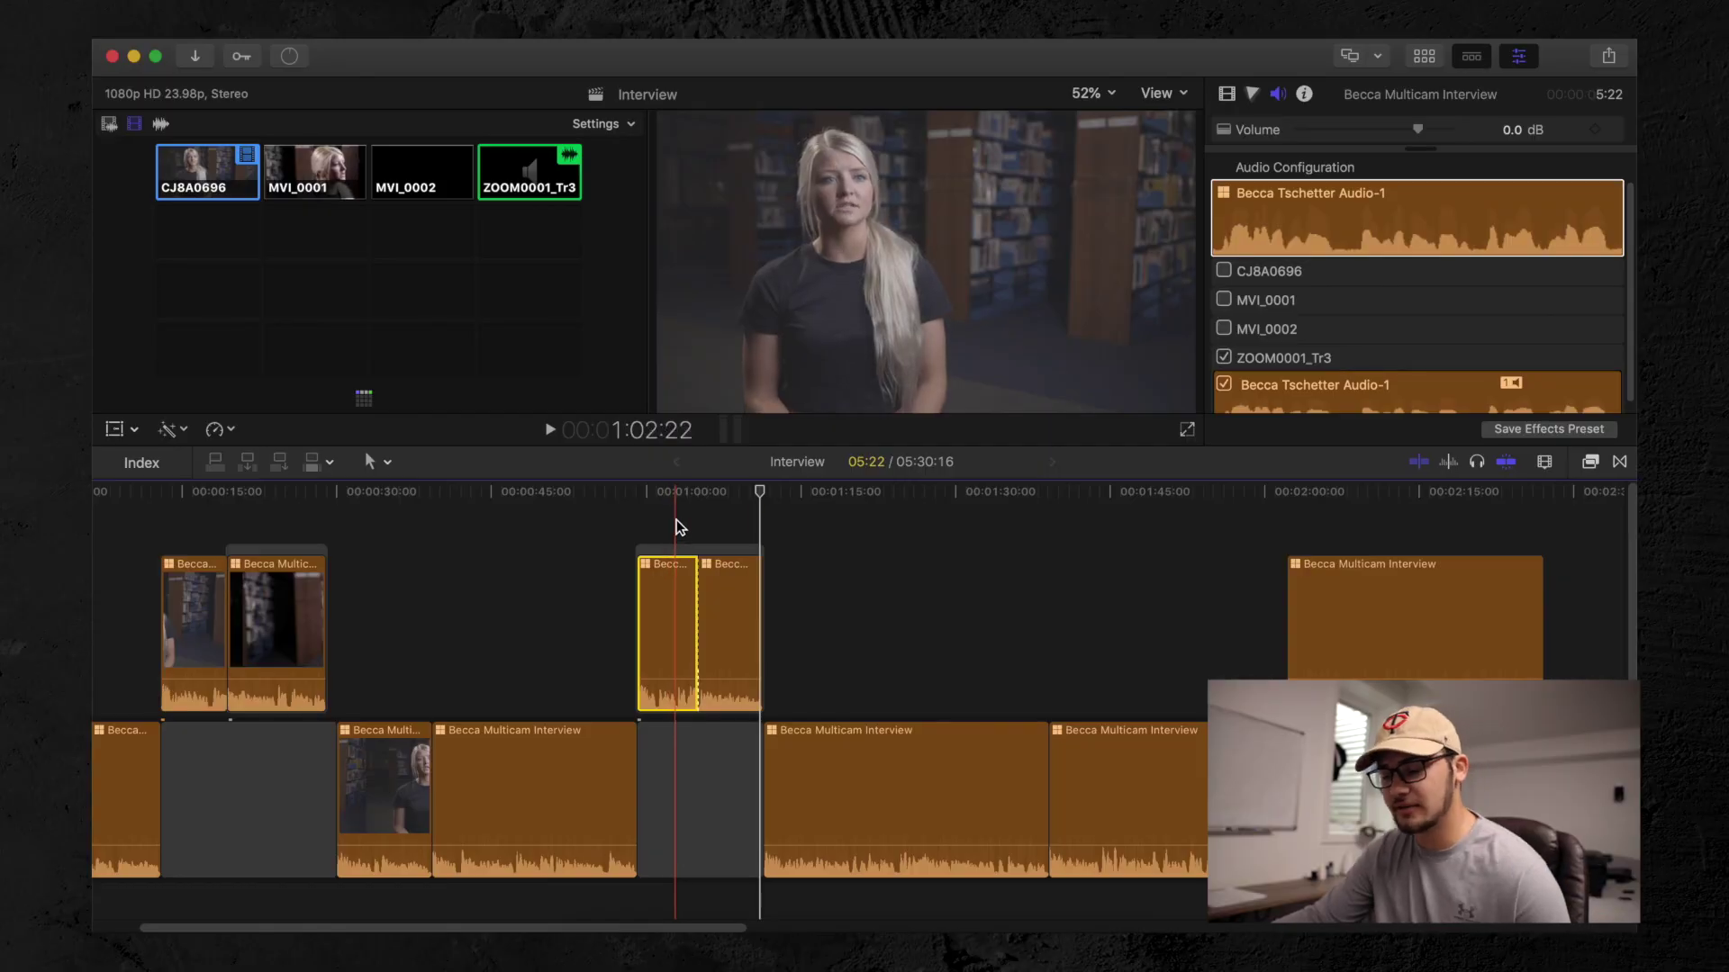
pyautogui.press('space')
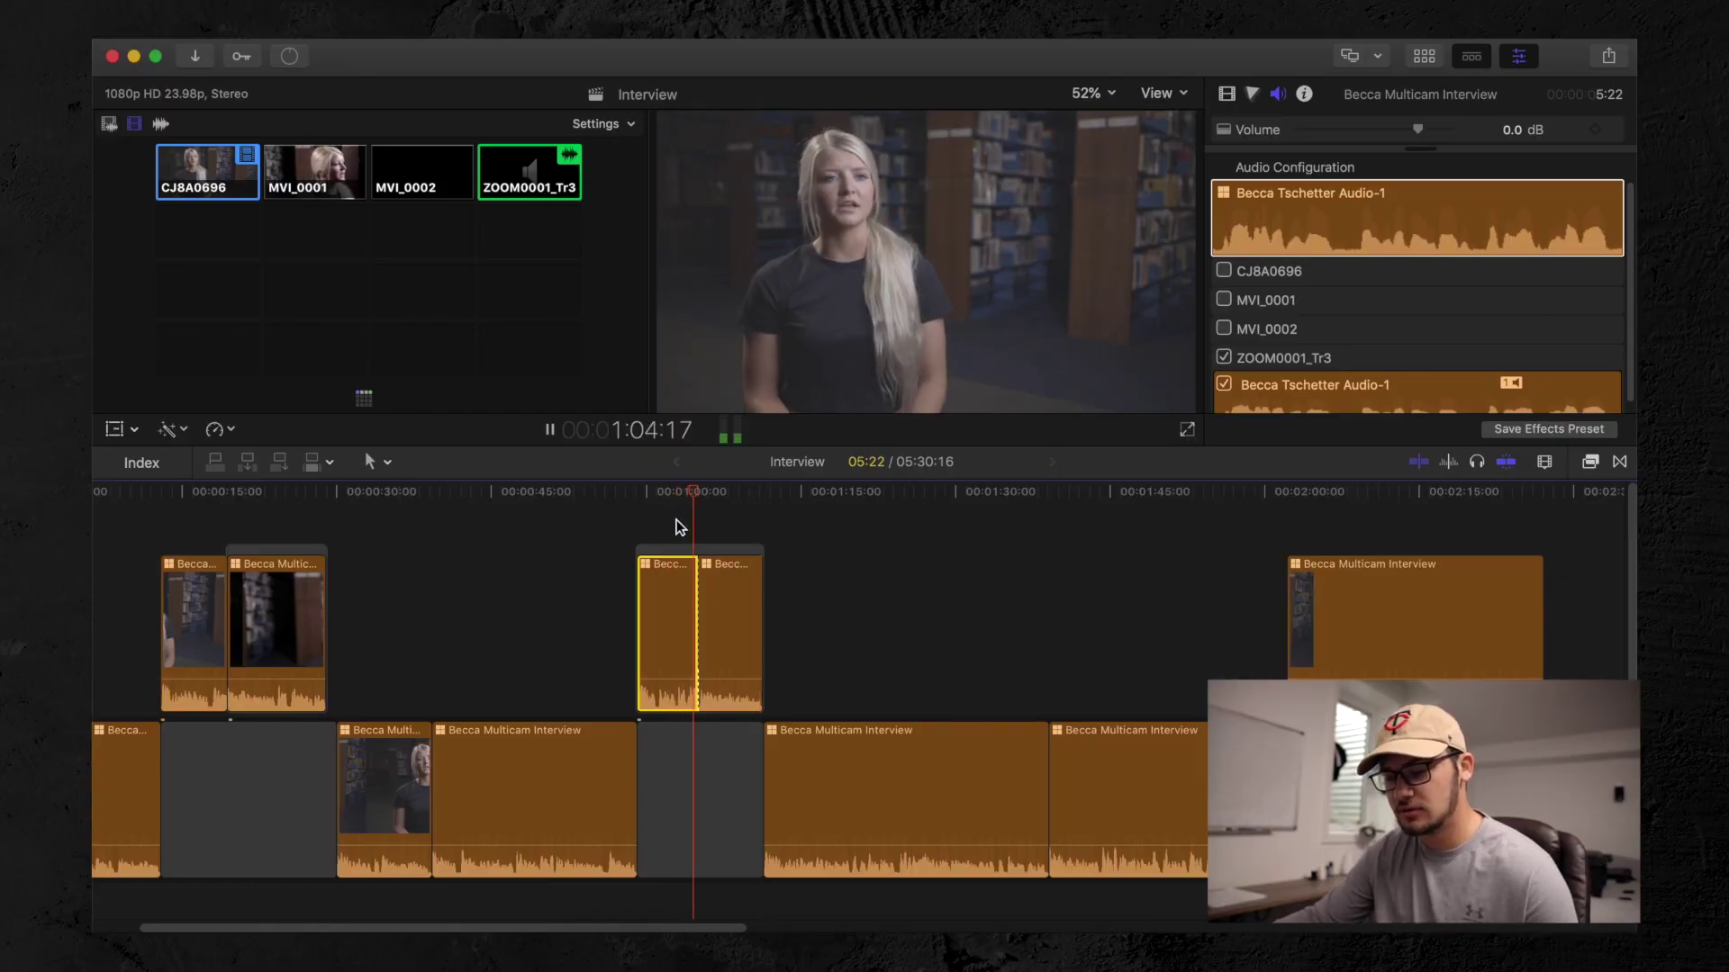
pyautogui.press('space')
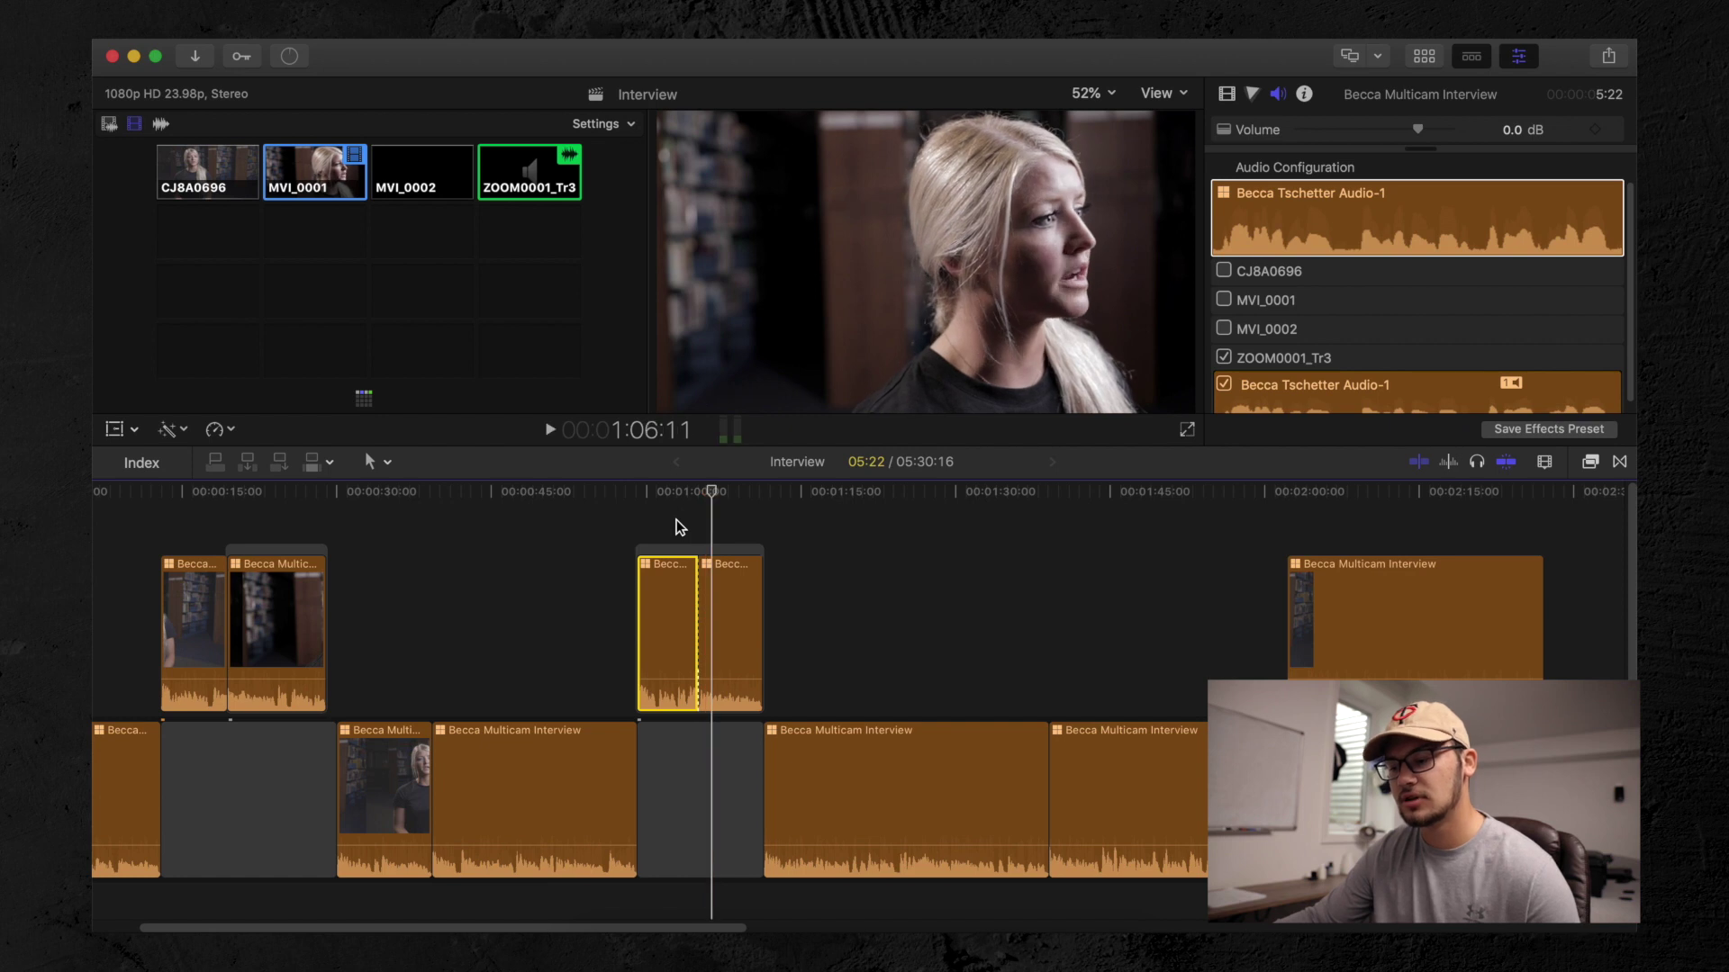
pyautogui.press('space')
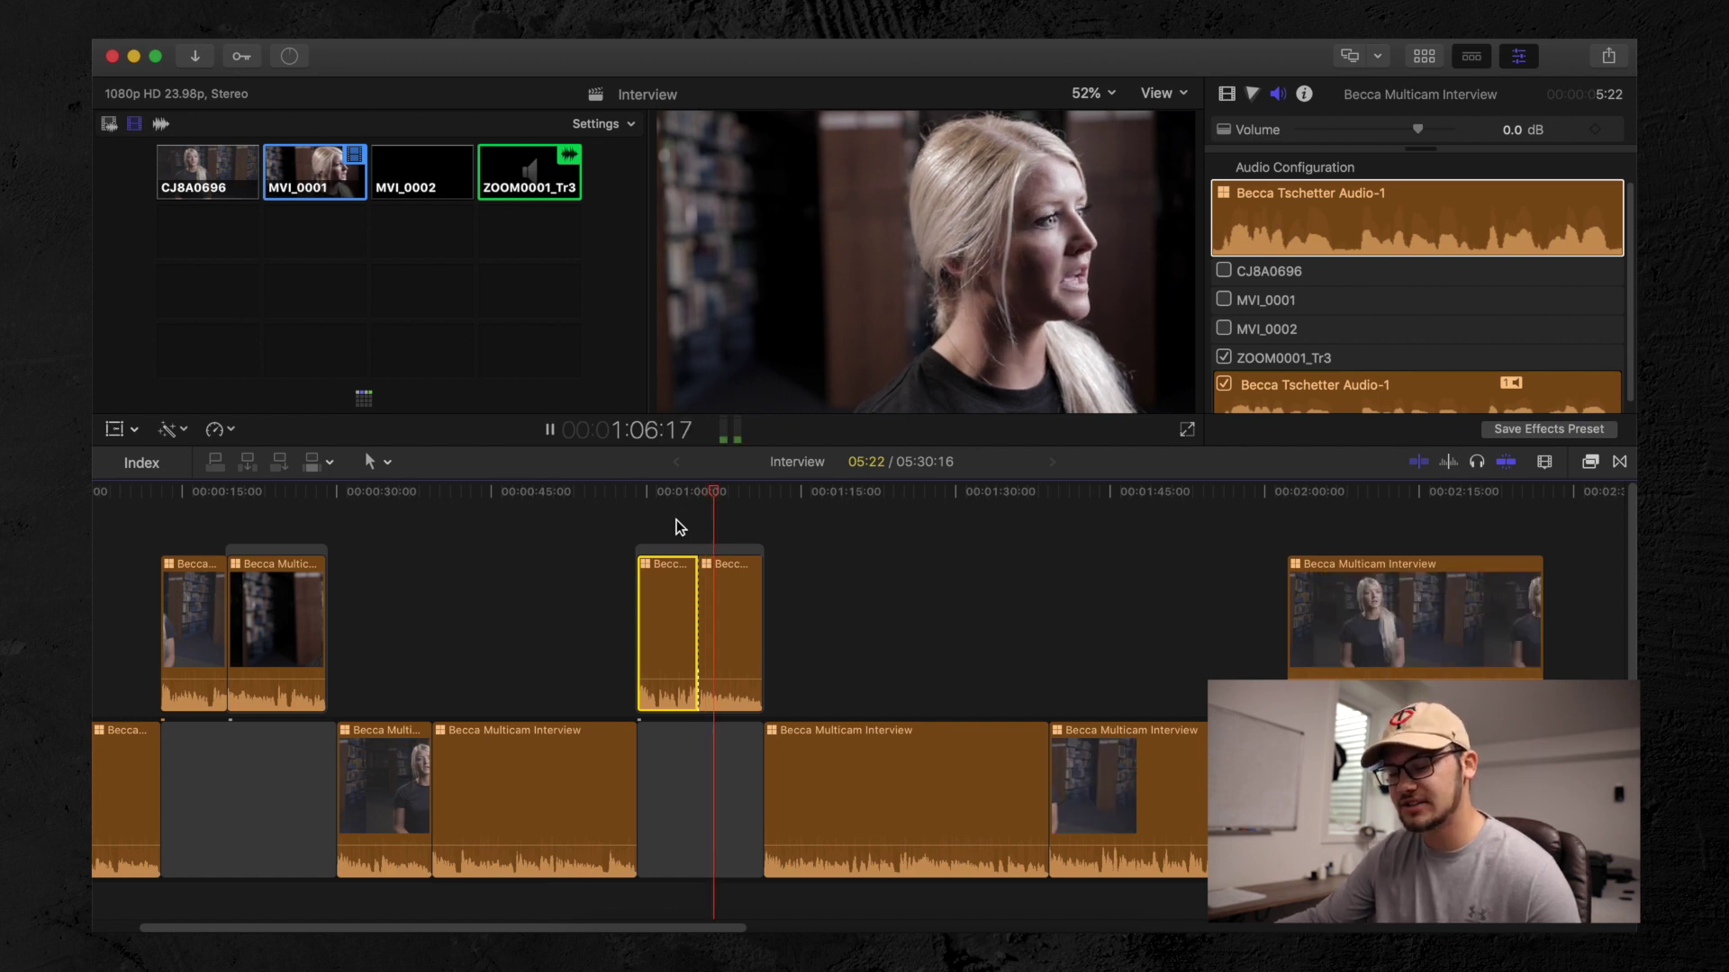
pyautogui.press('space')
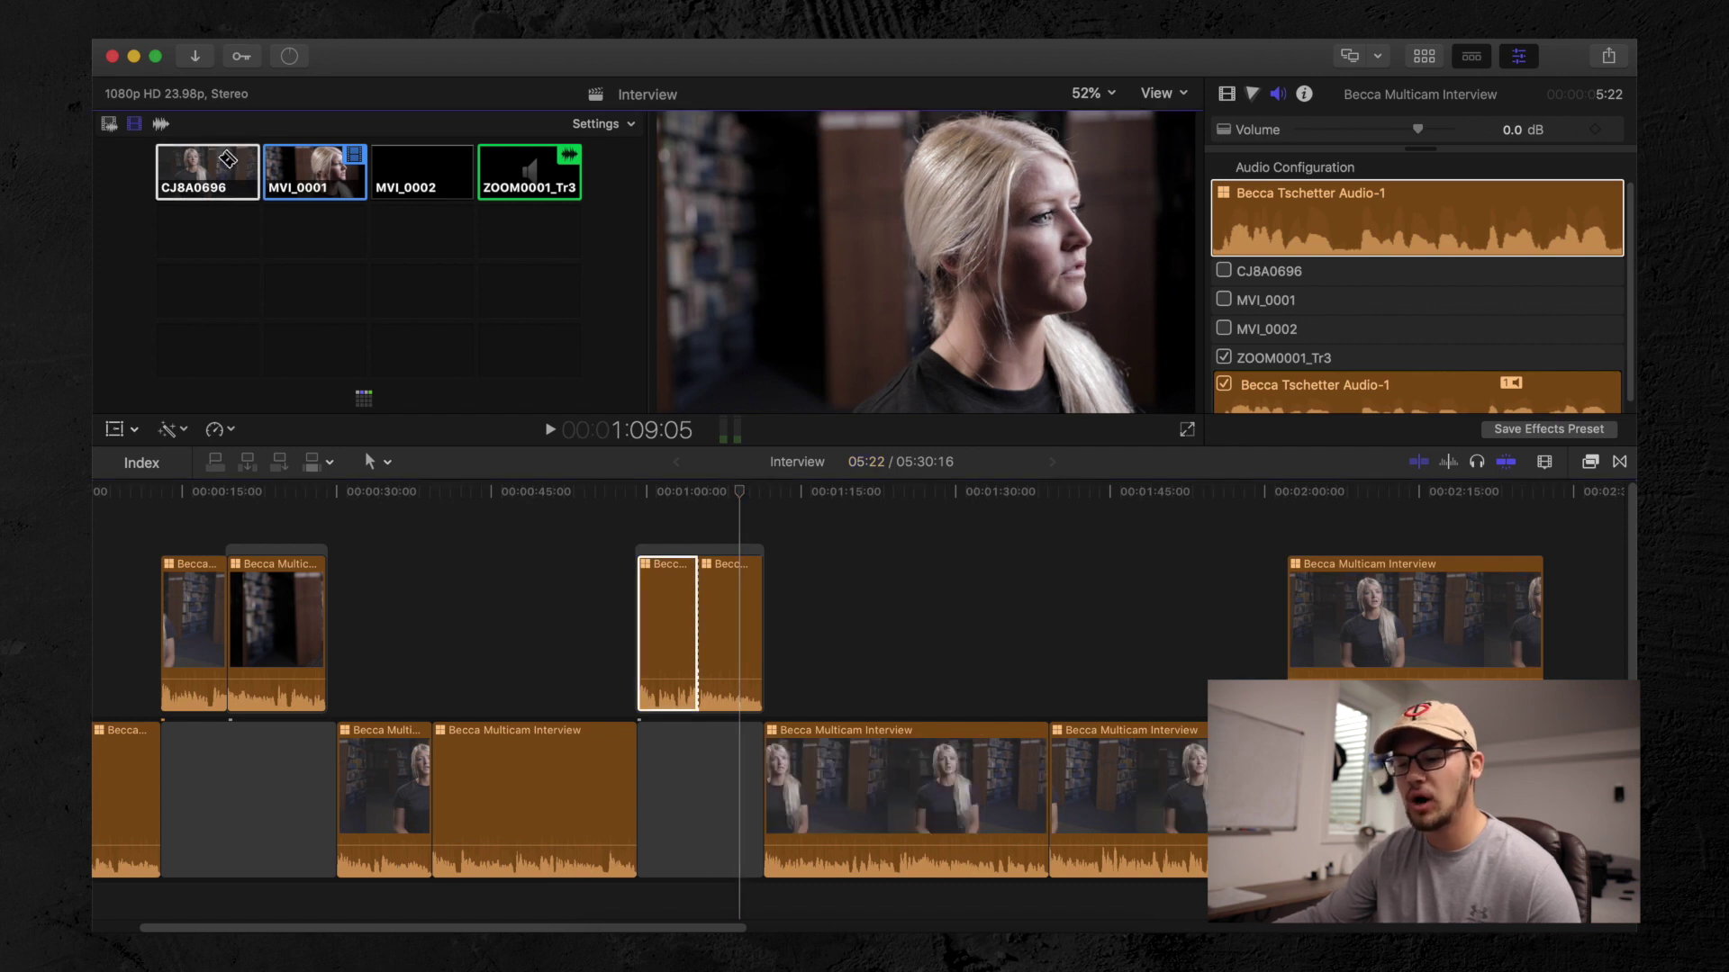
pyautogui.click(720, 521)
pyautogui.press('space')
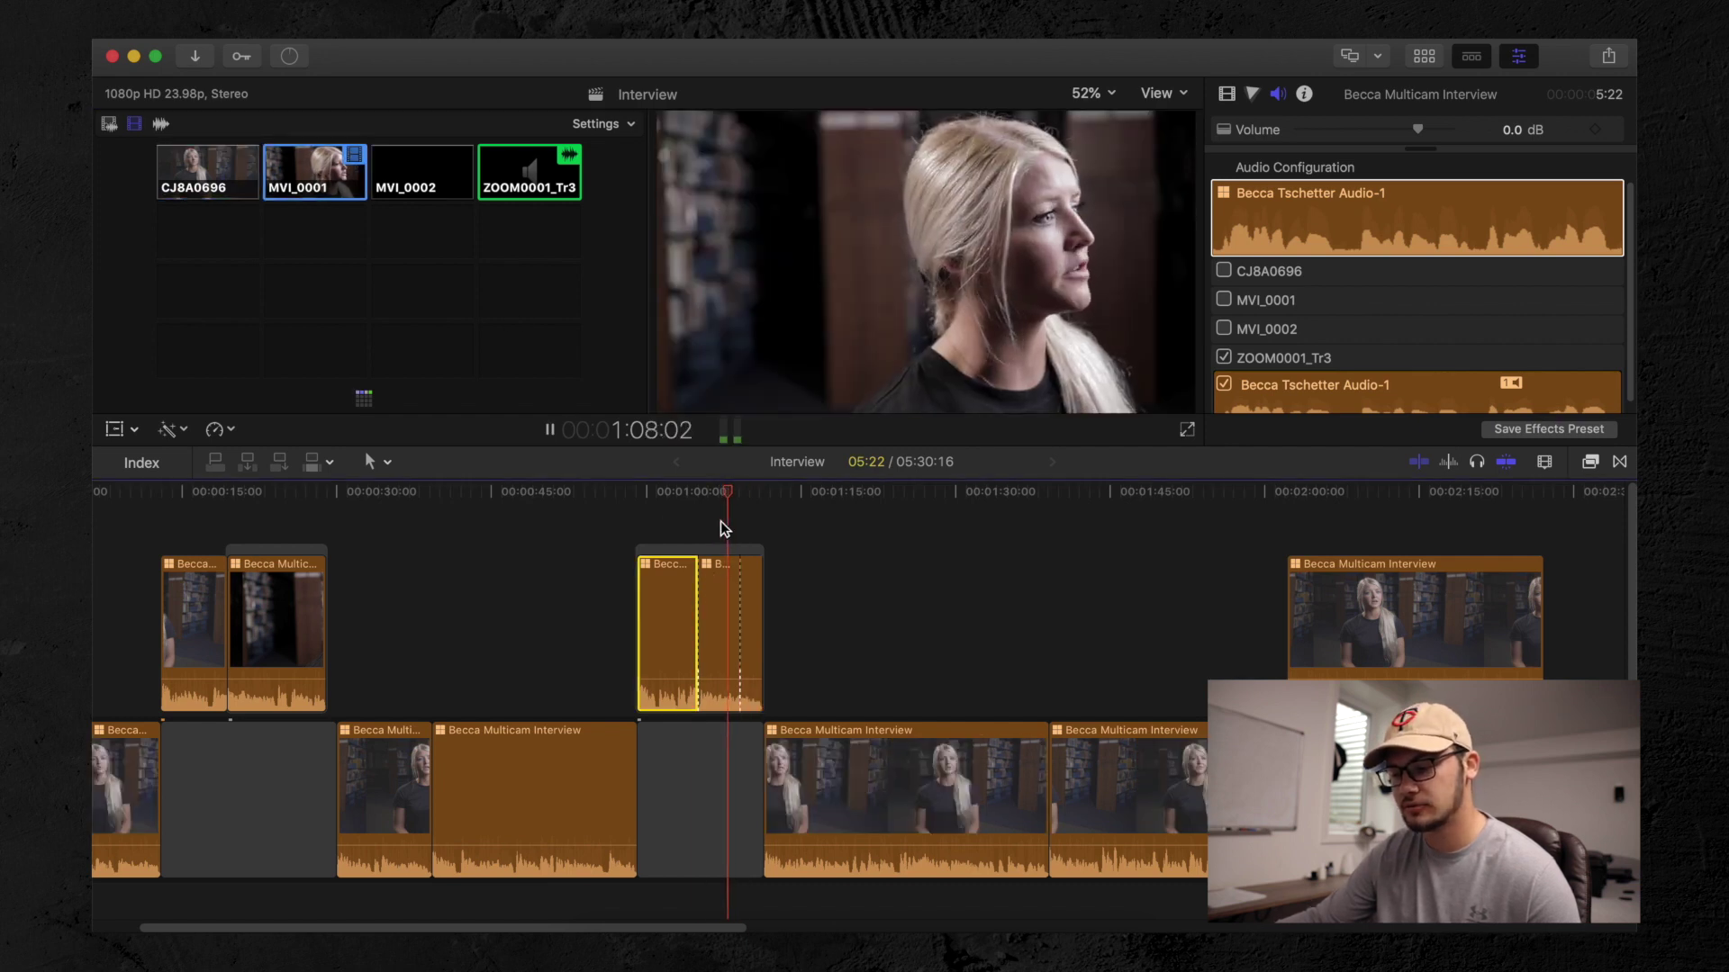